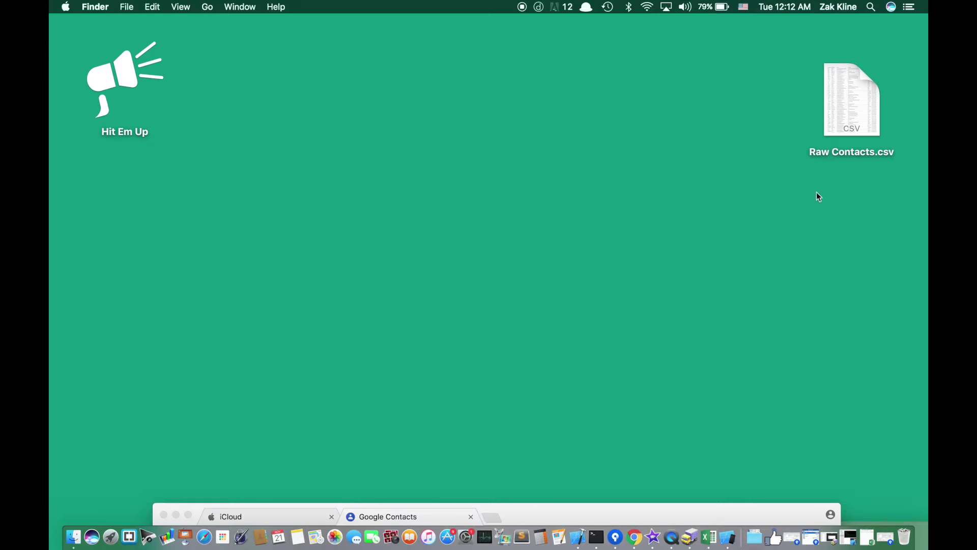
# - Open Raw Contacts.csv in Excel and enlarge the window to show more columns
pyautogui.moveTo(895, 155); pyautogui.dragTo(858, 152)
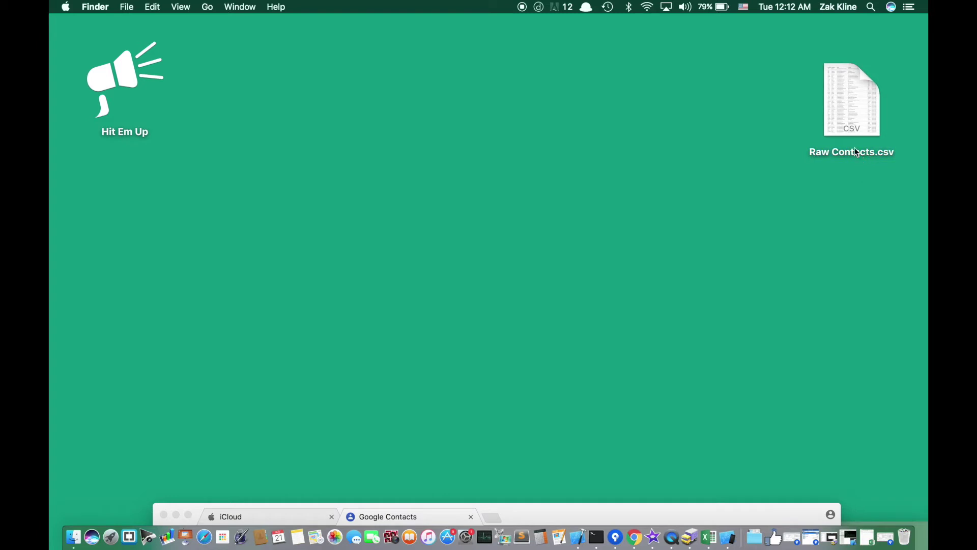
pyautogui.doubleClick(846, 103)
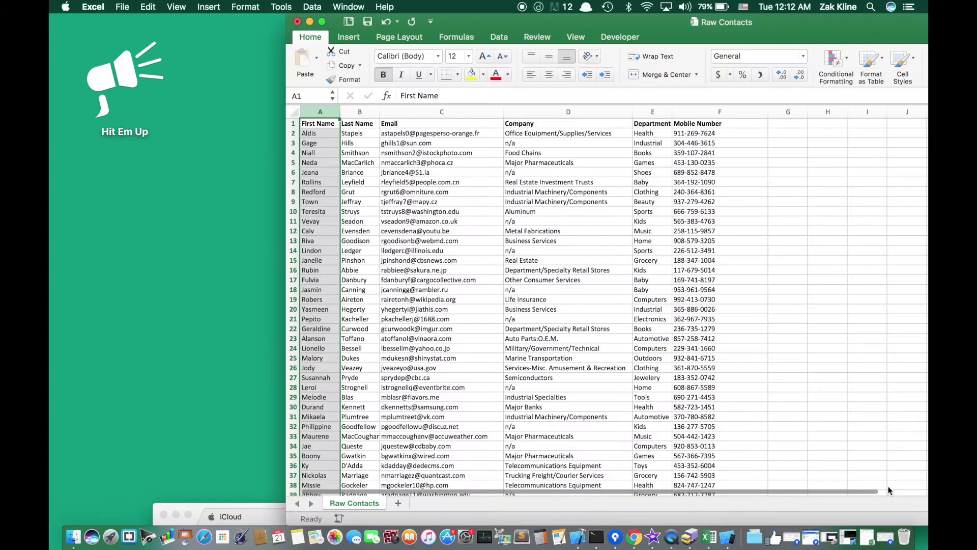
pyautogui.doubleClick(661, 22)
# - Inspect sample cells across the name, Email, Company and Mobile Number columns
pyautogui.click(437, 304)
pyautogui.click(113, 134)
pyautogui.click(153, 131)
pyautogui.click(214, 152)
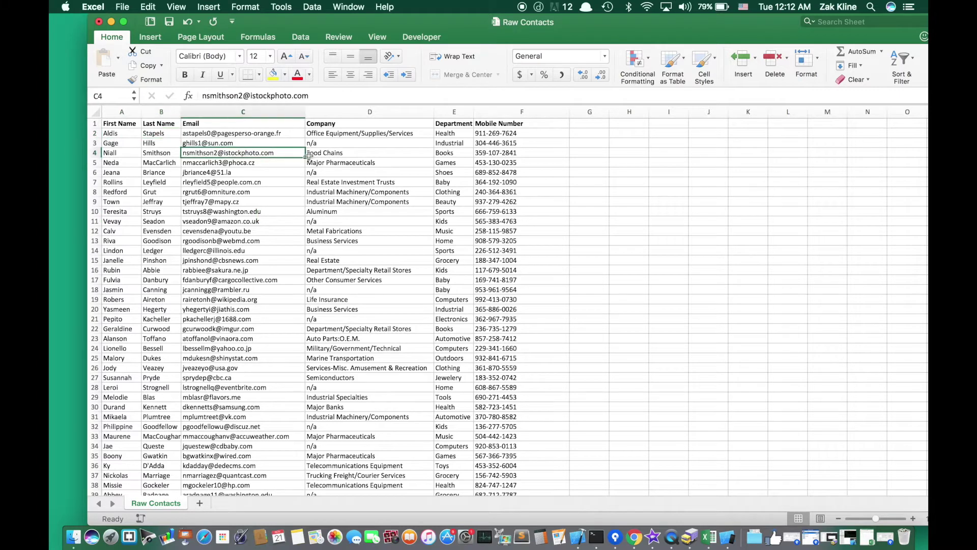
pyautogui.click(339, 145)
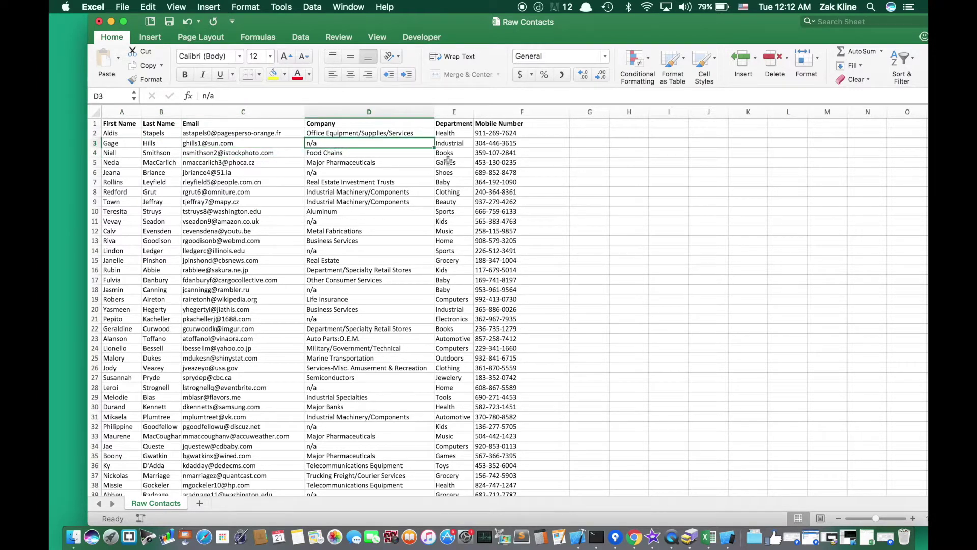
pyautogui.click(478, 289)
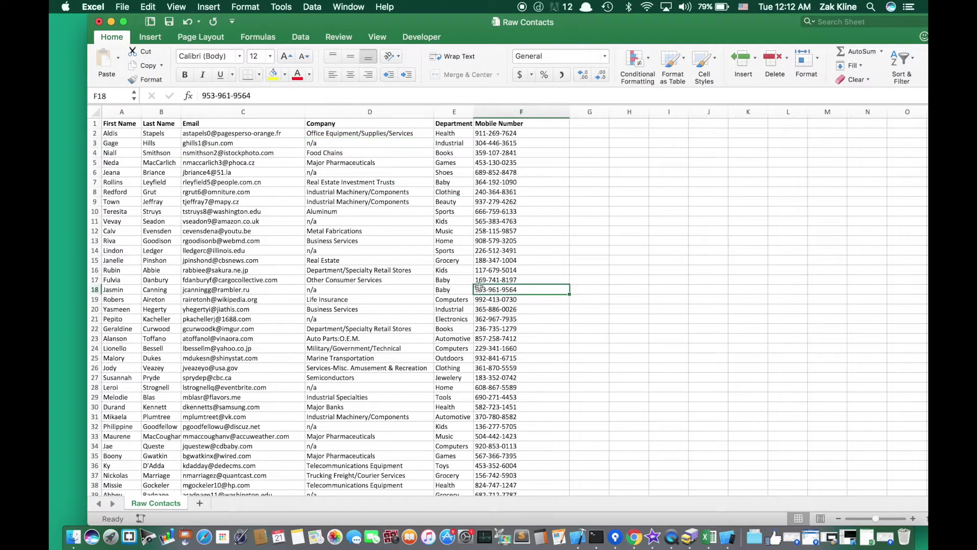
pyautogui.click(509, 111)
pyautogui.click(493, 133)
pyautogui.click(493, 122)
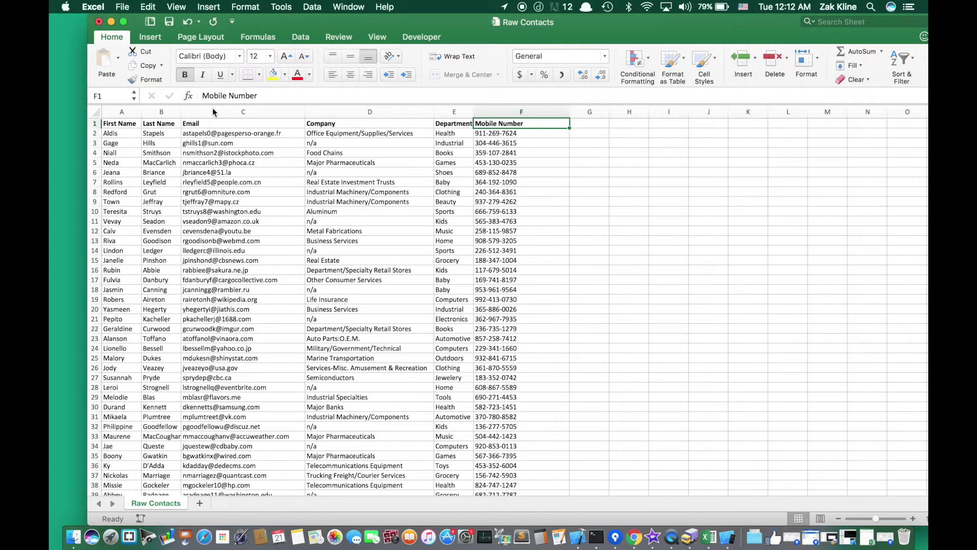
# - Select the header row of Raw Contacts, then bring up the File menu
pyautogui.click(95, 124)
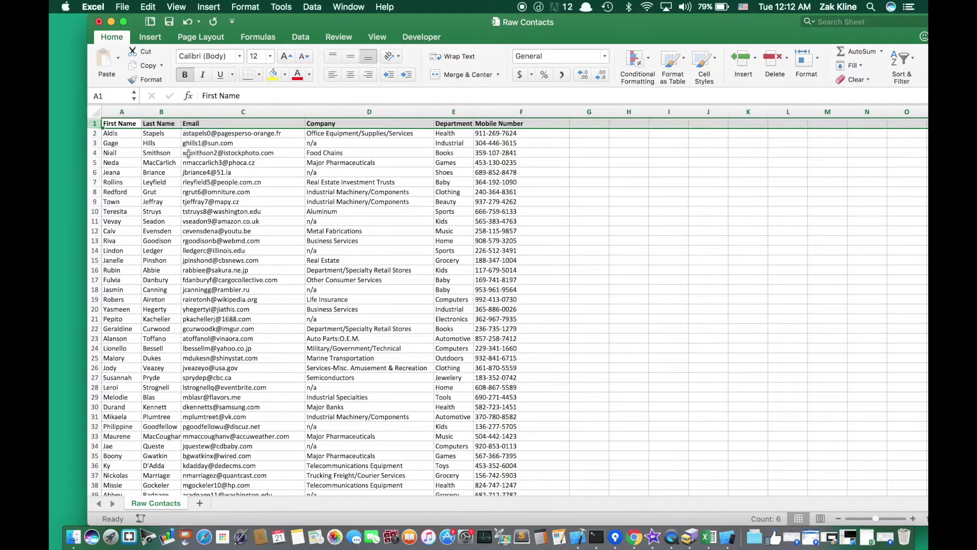
pyautogui.click(172, 162)
pyautogui.click(102, 123)
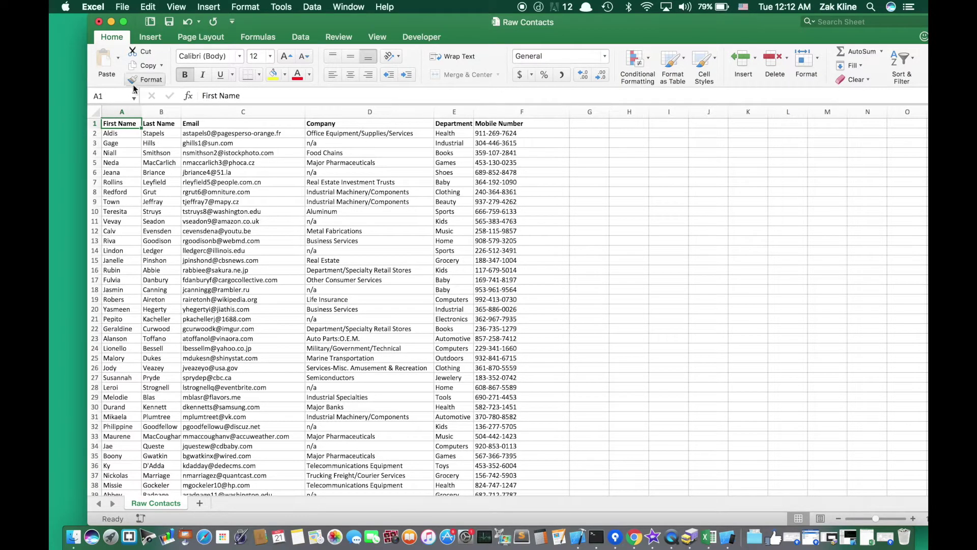
pyautogui.click(120, 7)
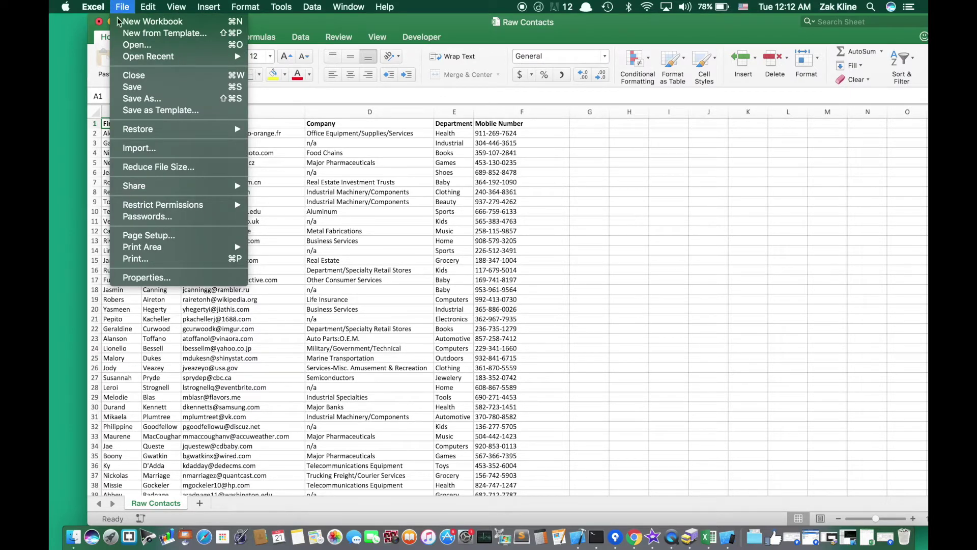
pyautogui.click(141, 103)
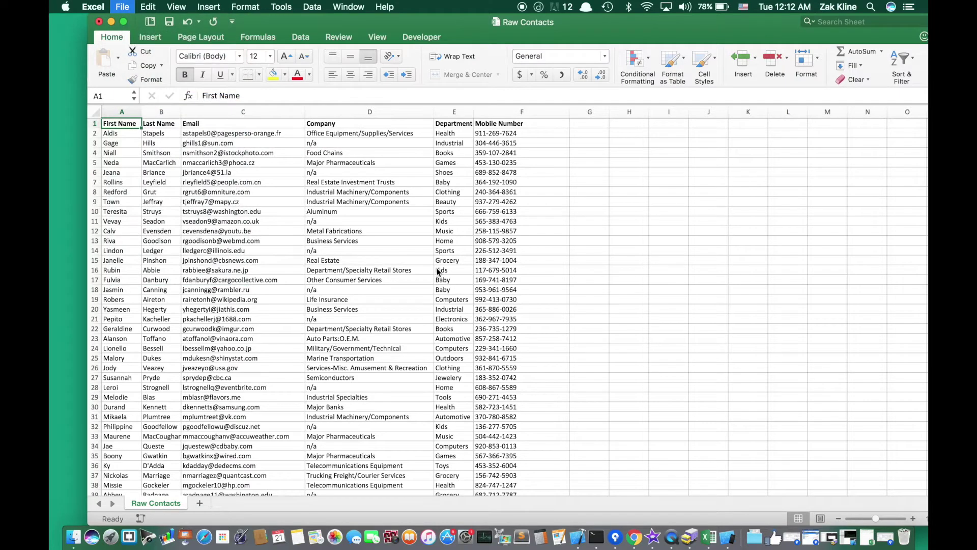
pyautogui.click(481, 377)
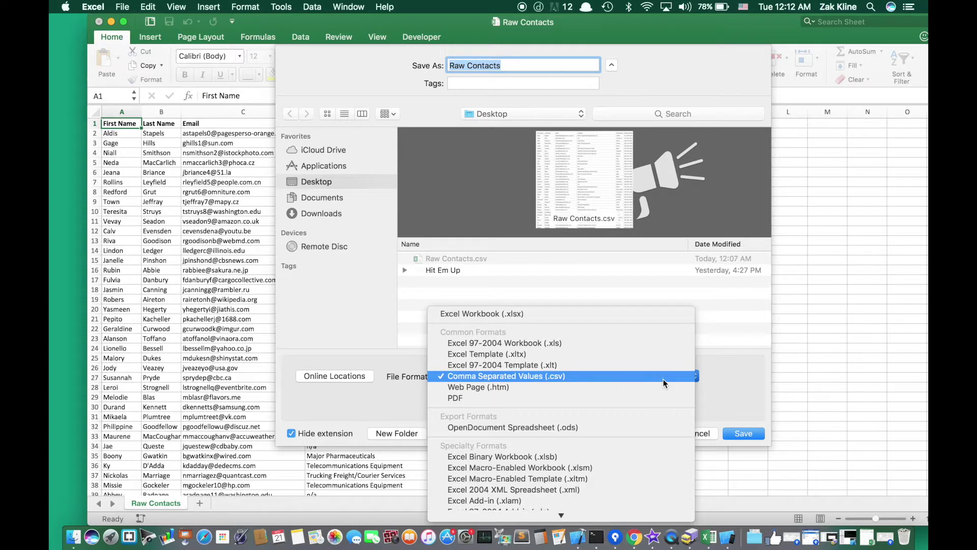
pyautogui.click(745, 390)
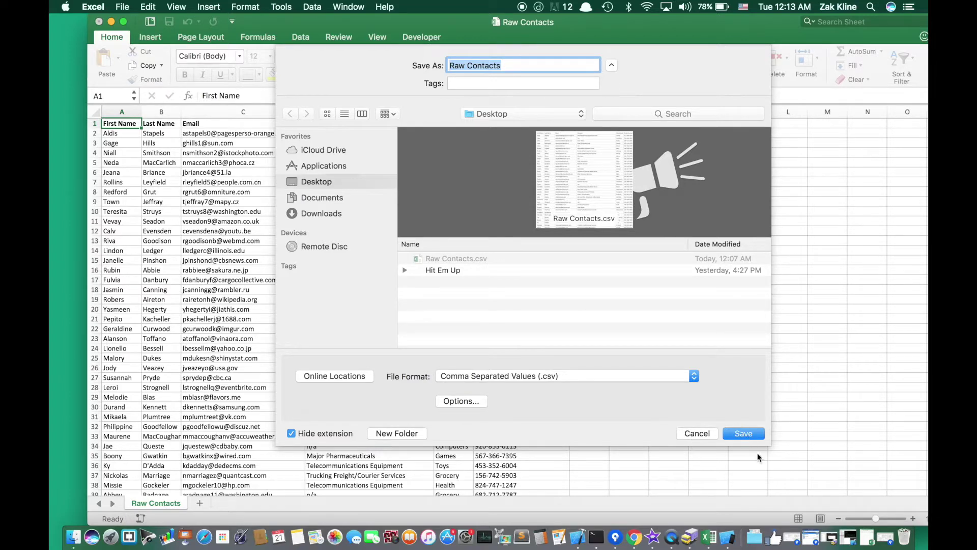
pyautogui.click(490, 379)
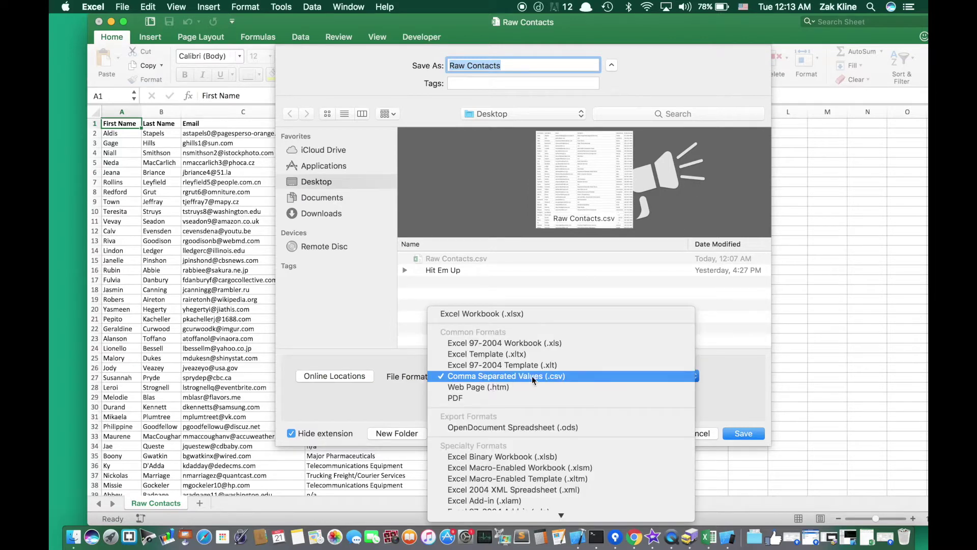
pyautogui.click(731, 389)
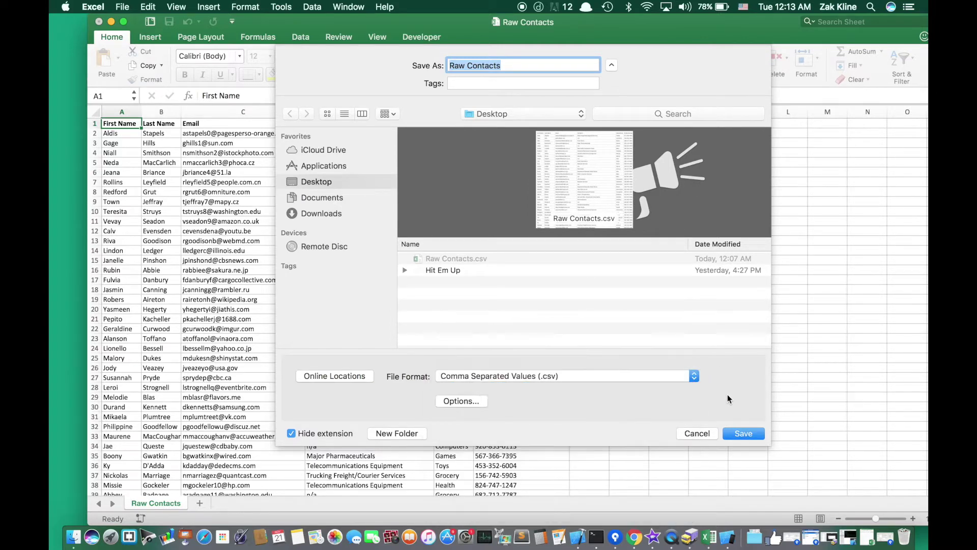
pyautogui.click(697, 433)
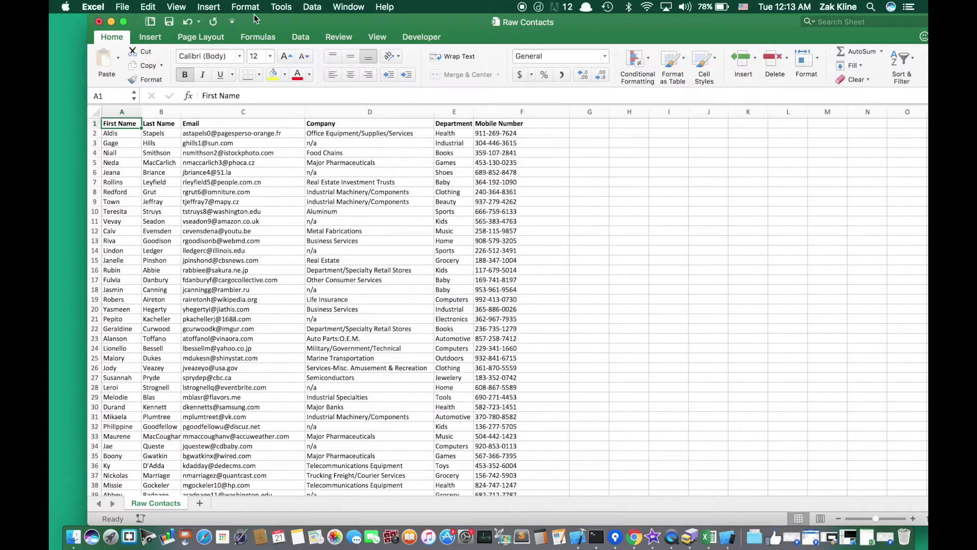
# - Move Excel aside, bring up Chrome's Google Contacts window and choose 'Go to the old version'
pyautogui.moveTo(256, 20); pyautogui.dragTo(794, 517)
pyautogui.moveTo(606, 508); pyautogui.dragTo(584, 19)
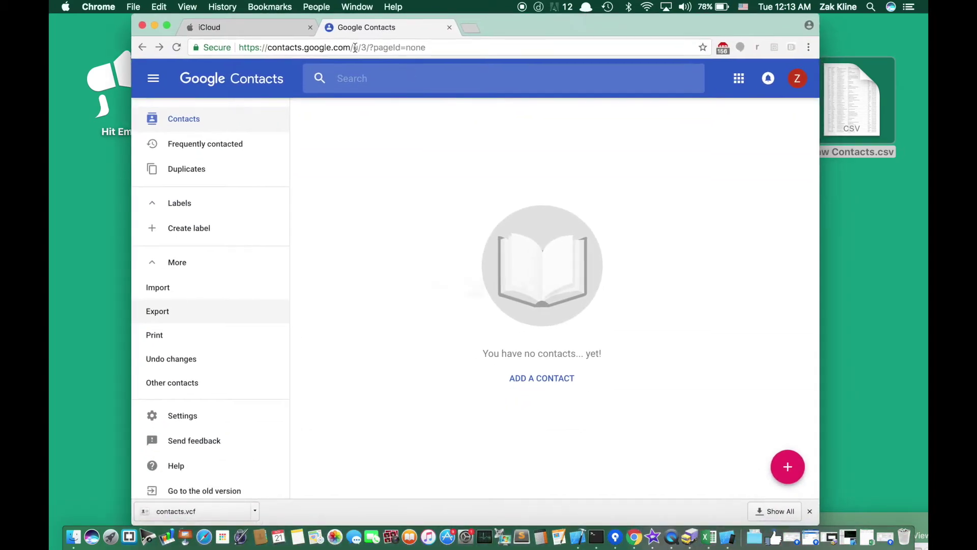
pyautogui.doubleClick(280, 47)
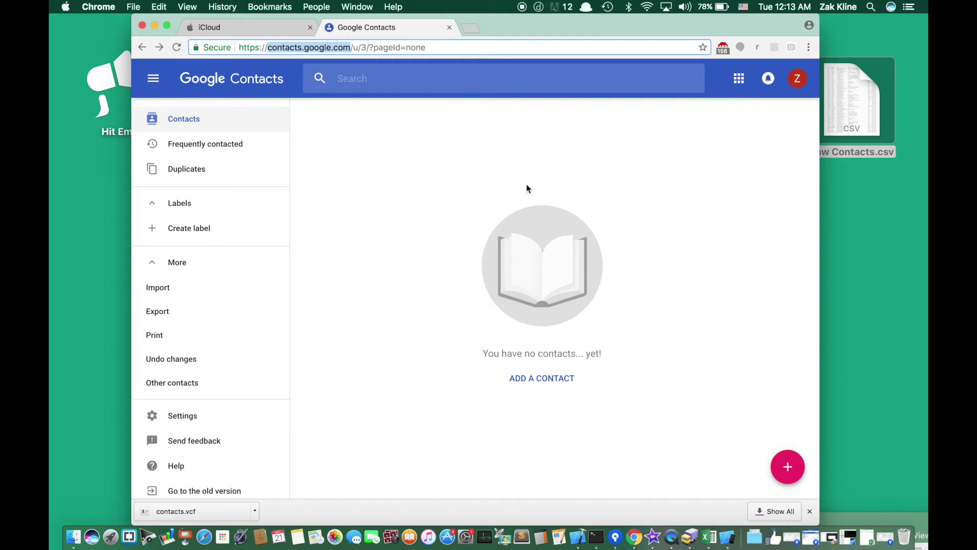
pyautogui.moveTo(608, 30); pyautogui.dragTo(602, 30)
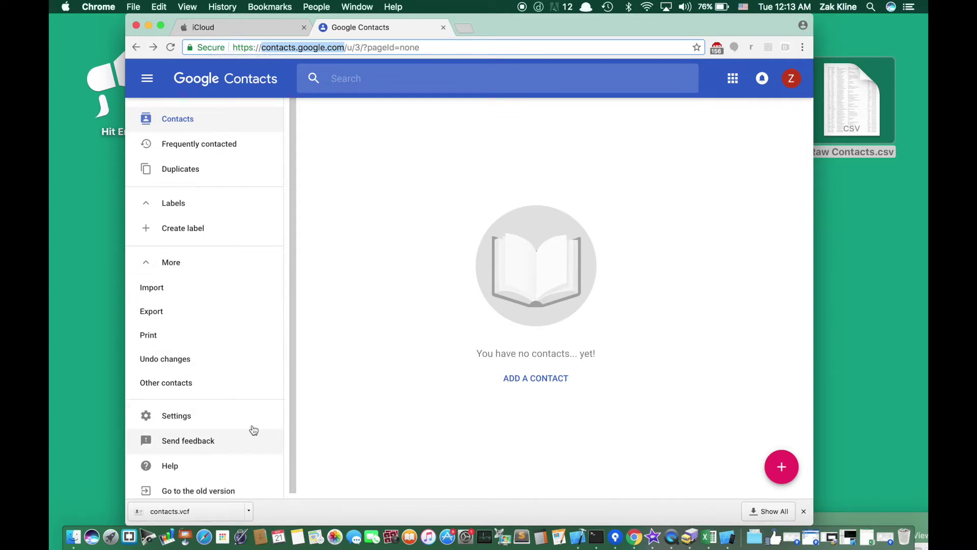
pyautogui.scroll(-1, 215, 304)
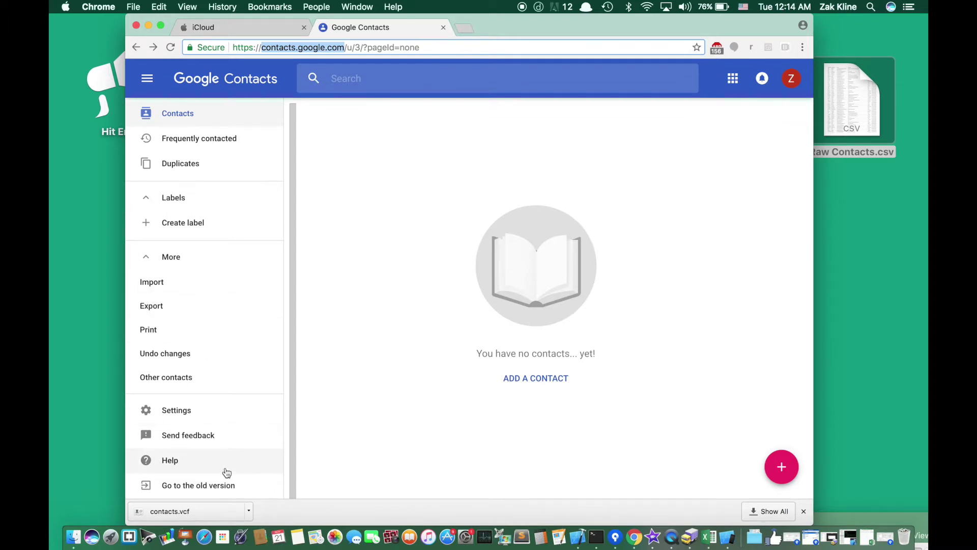
pyautogui.click(190, 486)
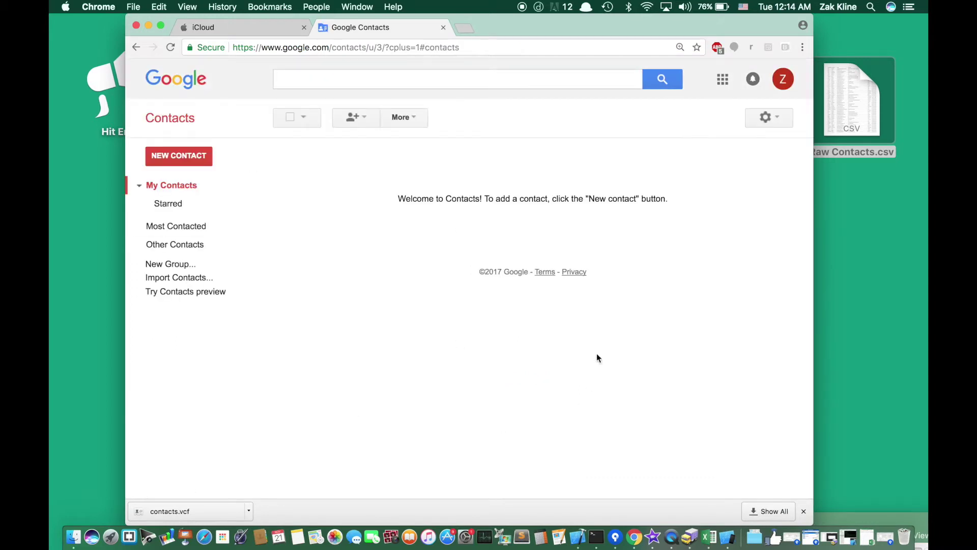
# - Create a new test contact with its name and a Work email address
pyautogui.click(202, 161)
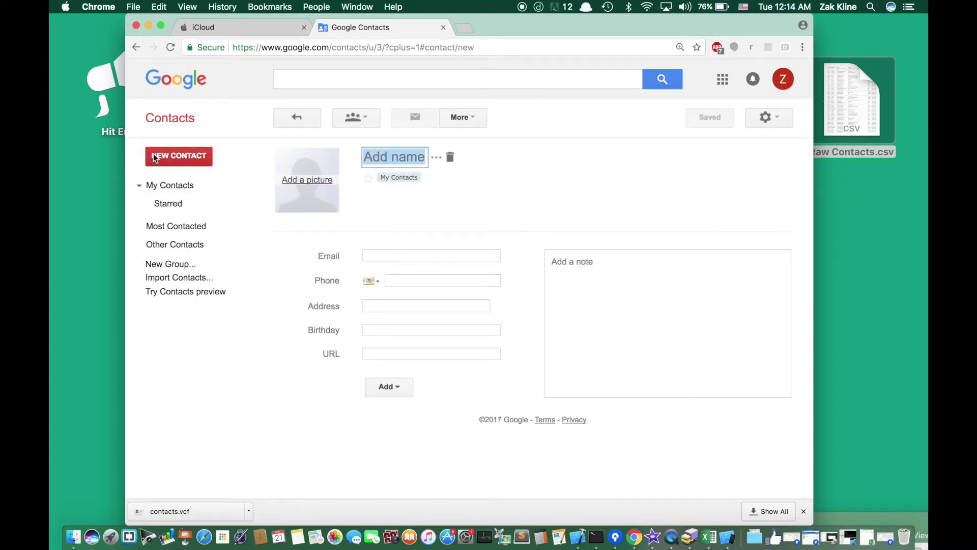
pyautogui.click(379, 156)
pyautogui.write('Fake Person')
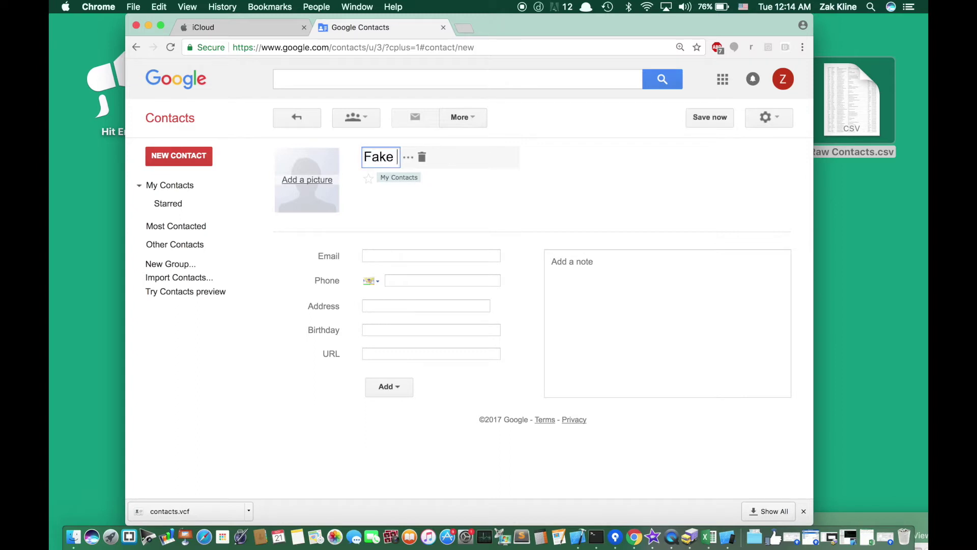
pyautogui.click(396, 253)
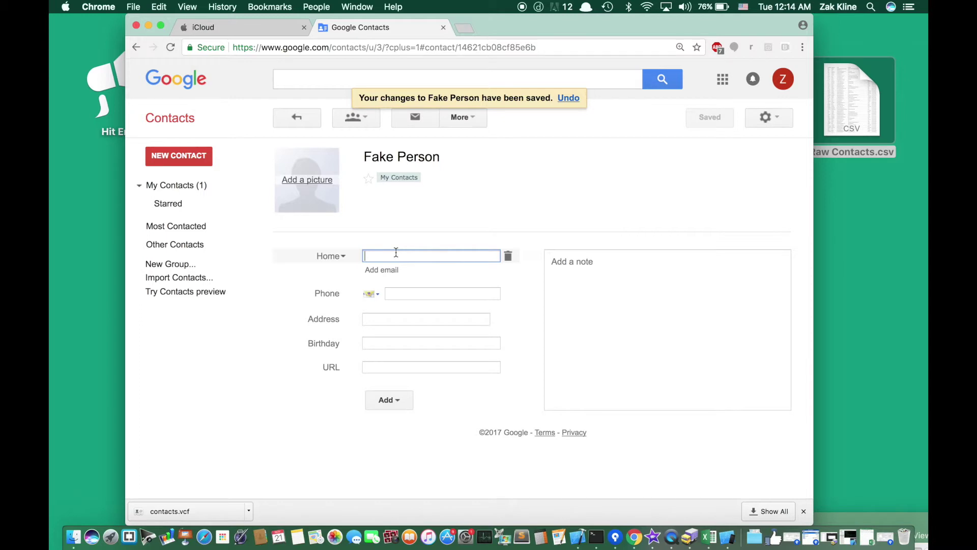
pyautogui.click(327, 255)
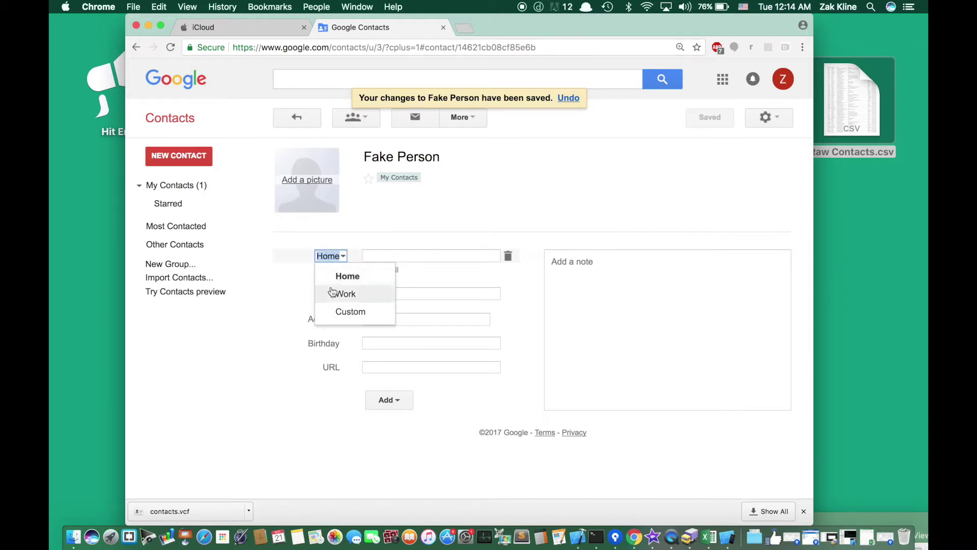
pyautogui.click(345, 293)
pyautogui.click(380, 256)
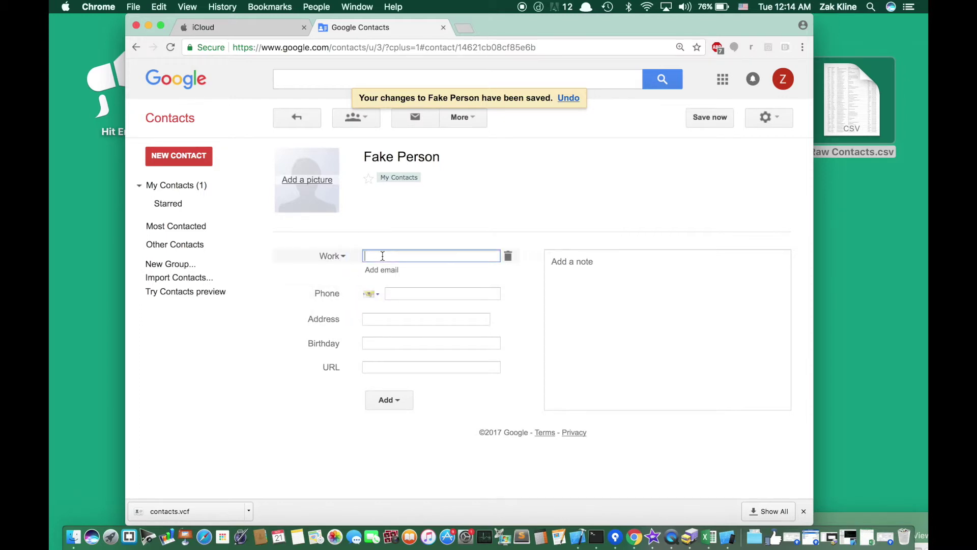
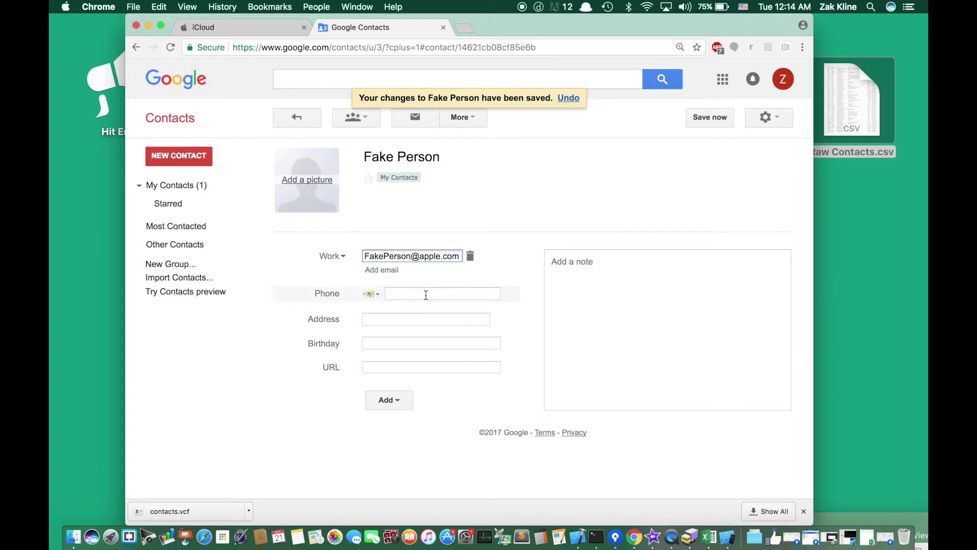
# - Add the contact's mobile phone number and start a short note
pyautogui.click(427, 294)
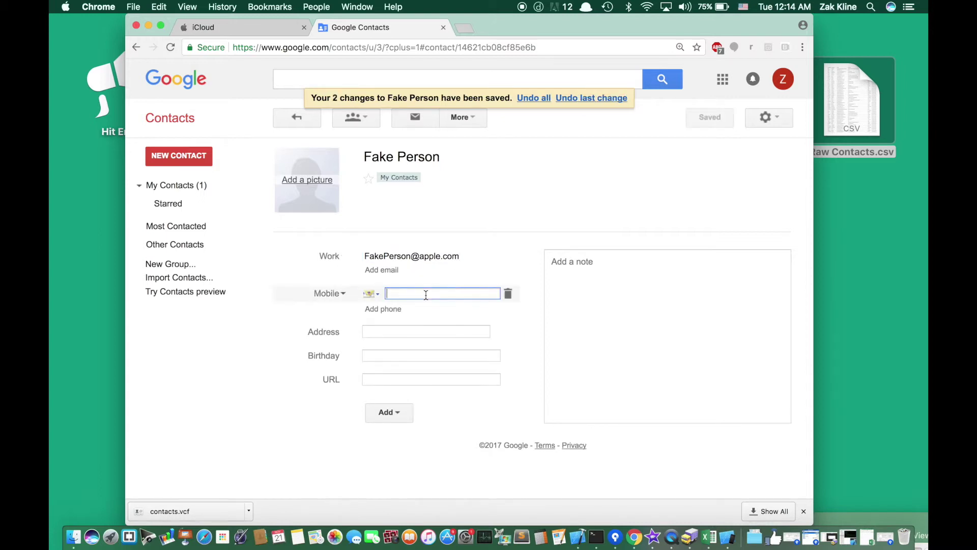
pyautogui.write('+1')
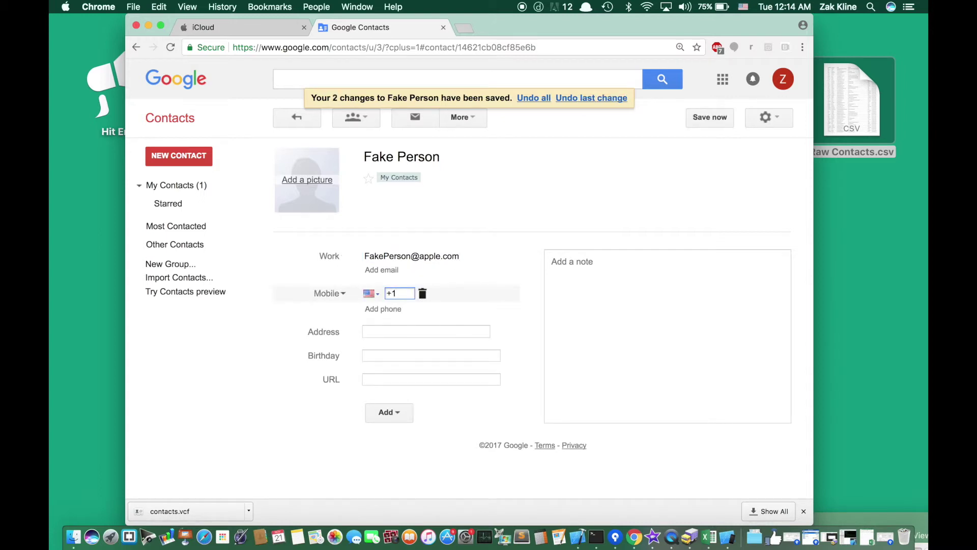
pyautogui.write('-415-')
pyautogui.write('555')
pyautogui.press('Tab')
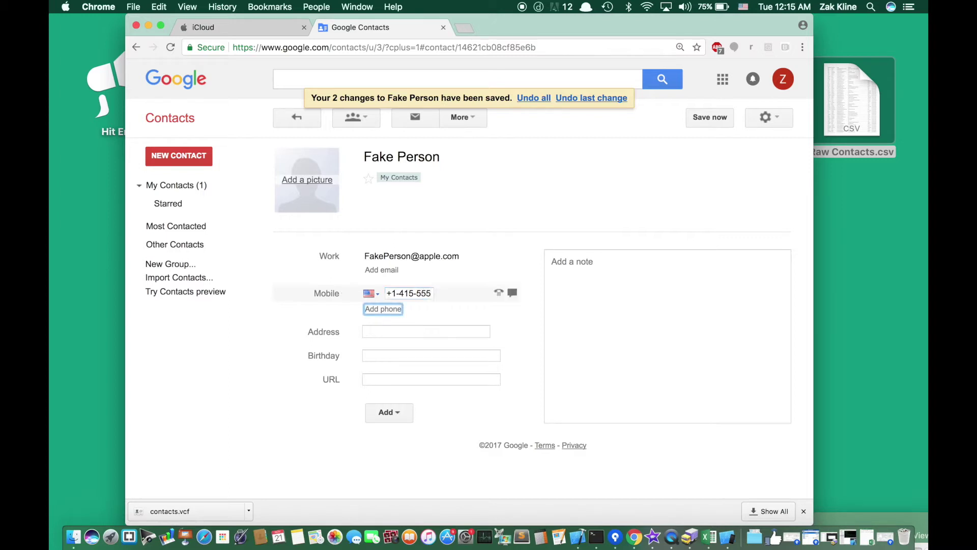
pyautogui.click(425, 296)
pyautogui.write('-5555')
pyautogui.press('Return')
pyautogui.click(593, 314)
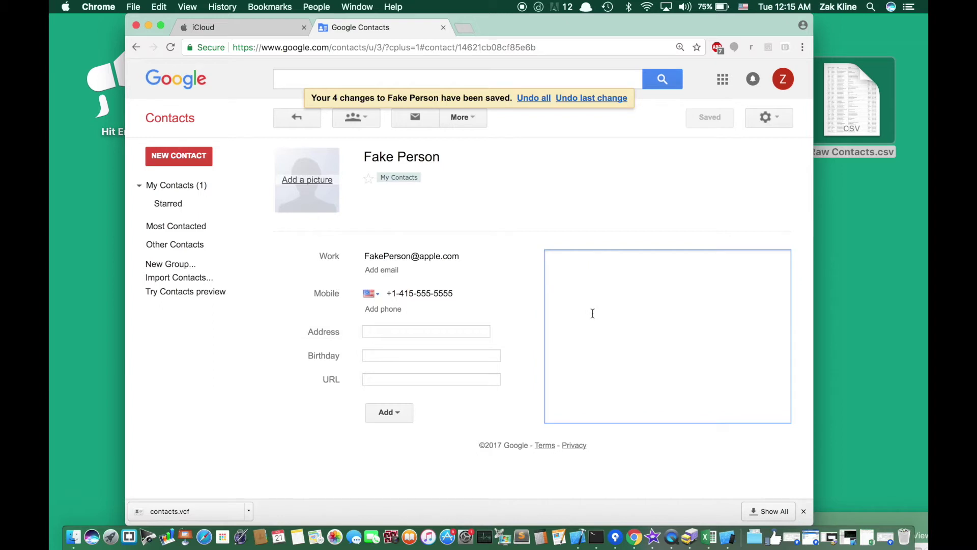
pyautogui.write('So')
# - Add job title iOS and company Apple to the contact and save it
pyautogui.click(389, 411)
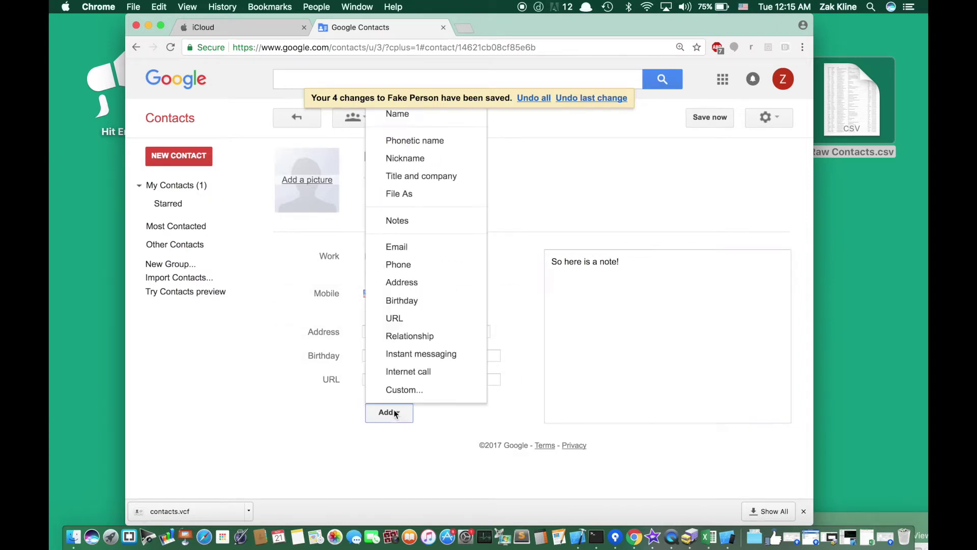
pyautogui.click(400, 177)
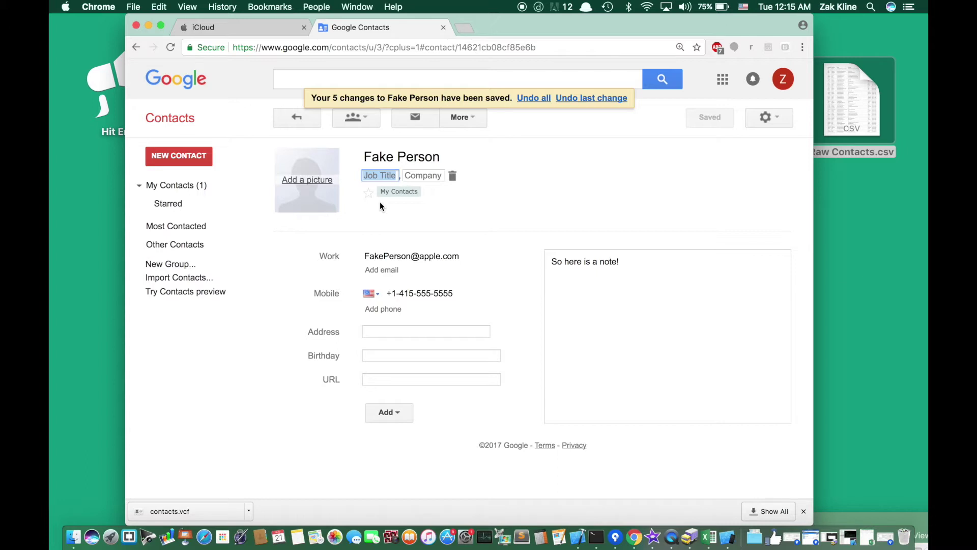
pyautogui.write('iOS')
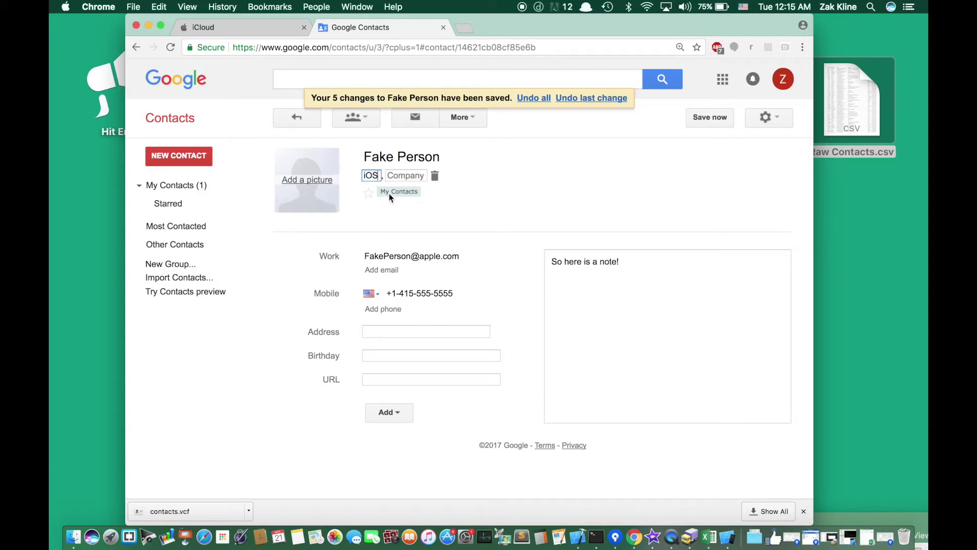
pyautogui.click(402, 176)
pyautogui.write('Apple')
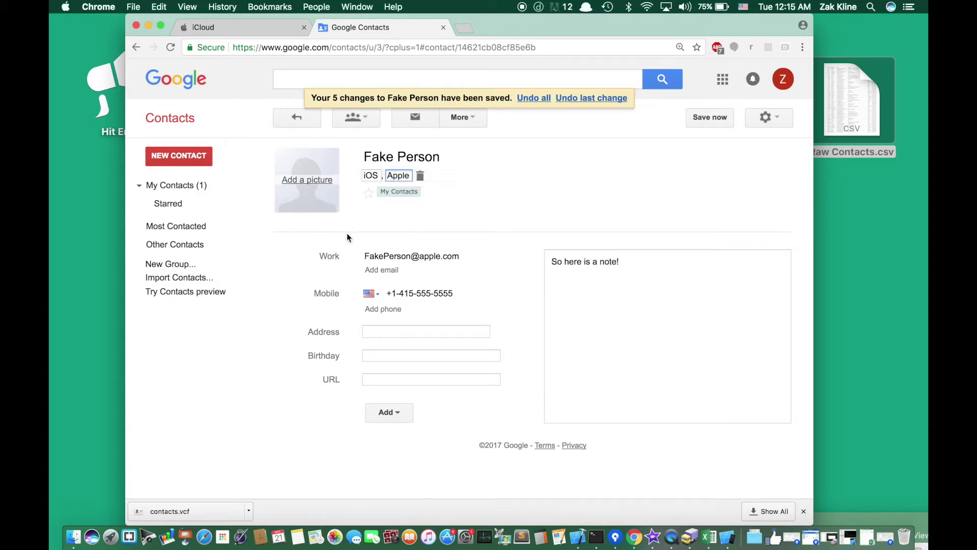
pyautogui.click(365, 234)
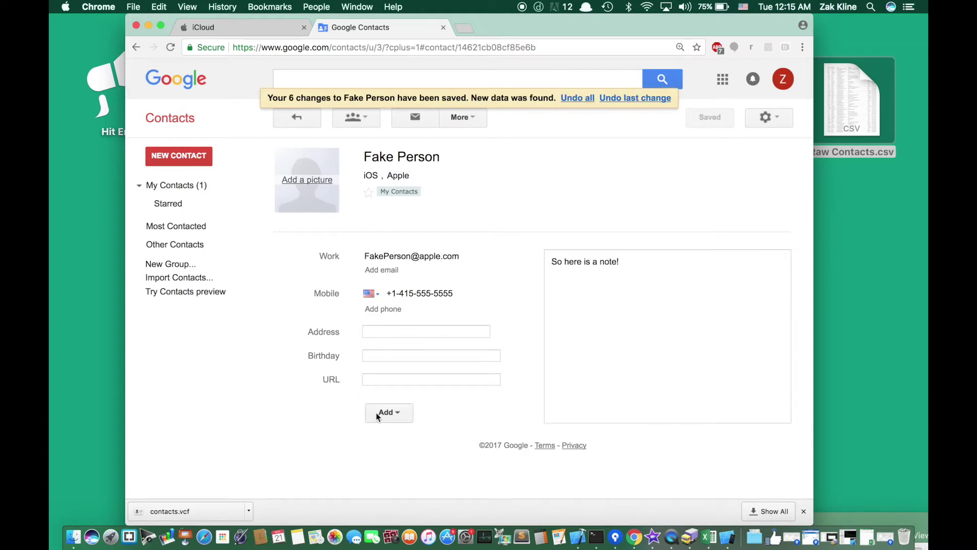
pyautogui.click(170, 188)
# - Export the selected test contact in Google CSV format and drag google (7).csv to the desktop
pyautogui.click(285, 152)
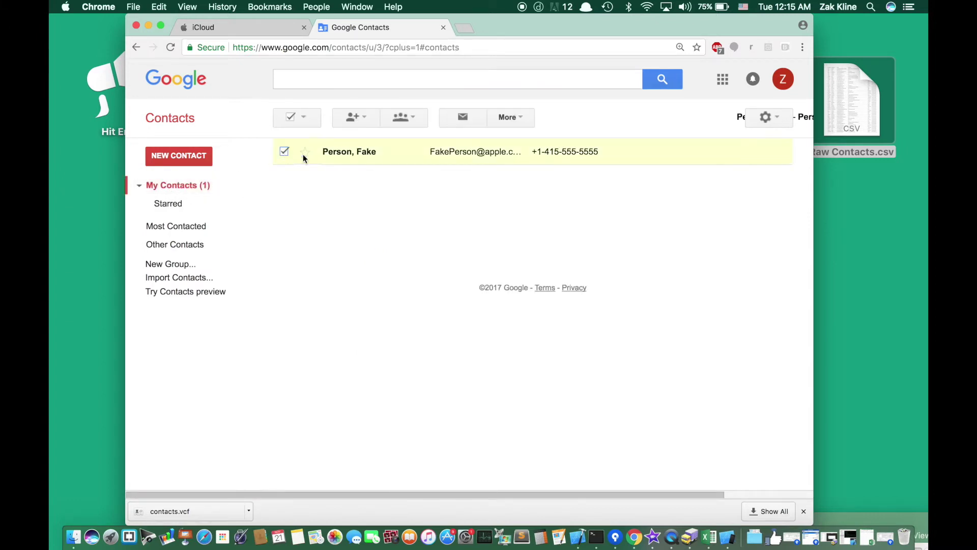
pyautogui.click(522, 120)
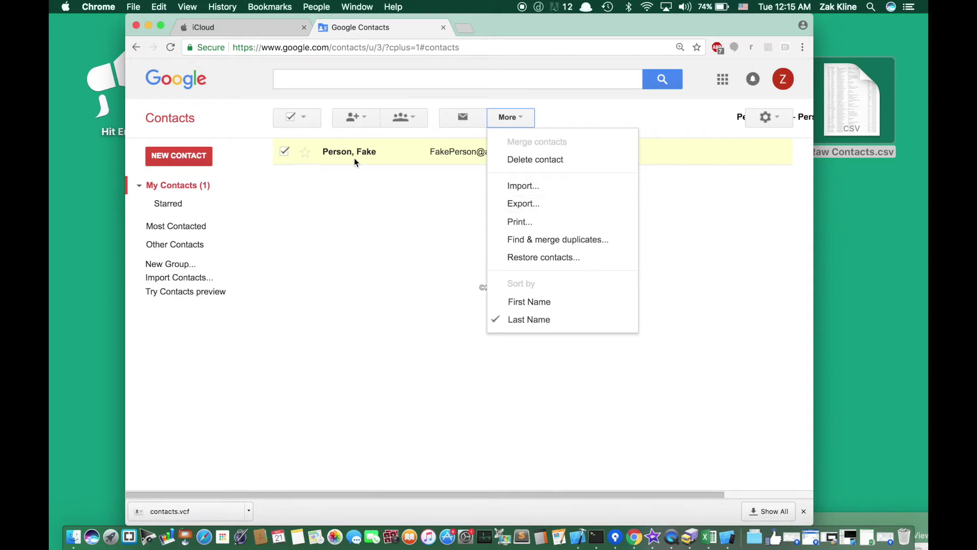
pyautogui.click(523, 213)
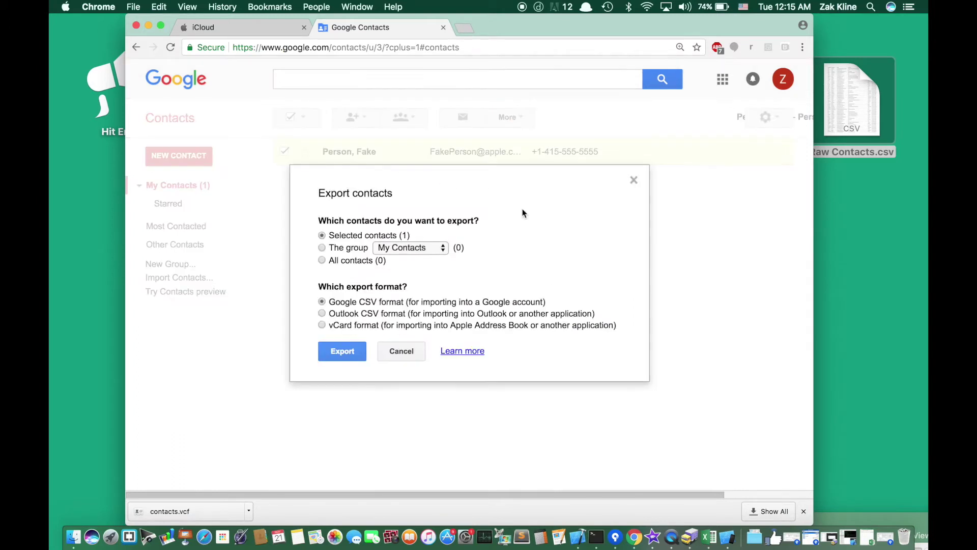
pyautogui.moveTo(330, 304); pyautogui.dragTo(381, 303)
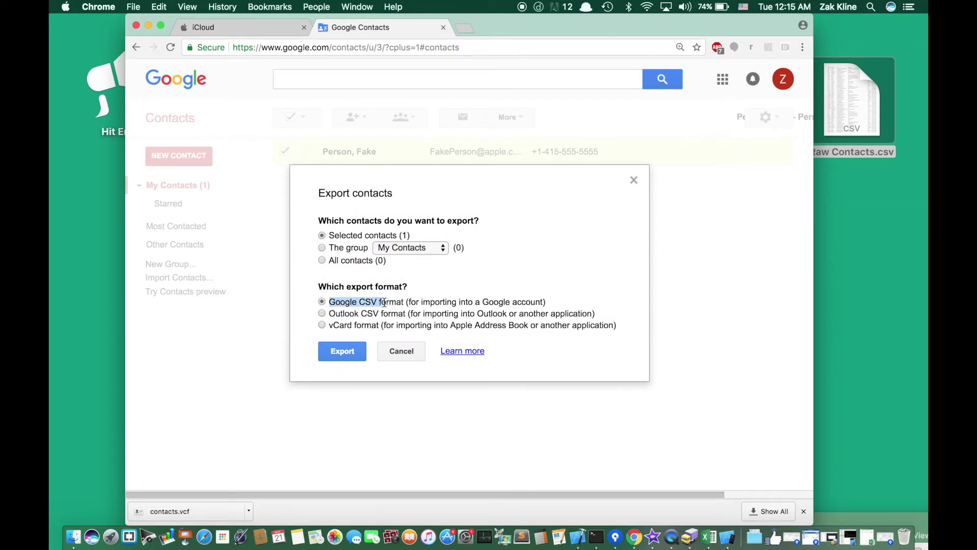
pyautogui.doubleClick(384, 303)
pyautogui.click(384, 303)
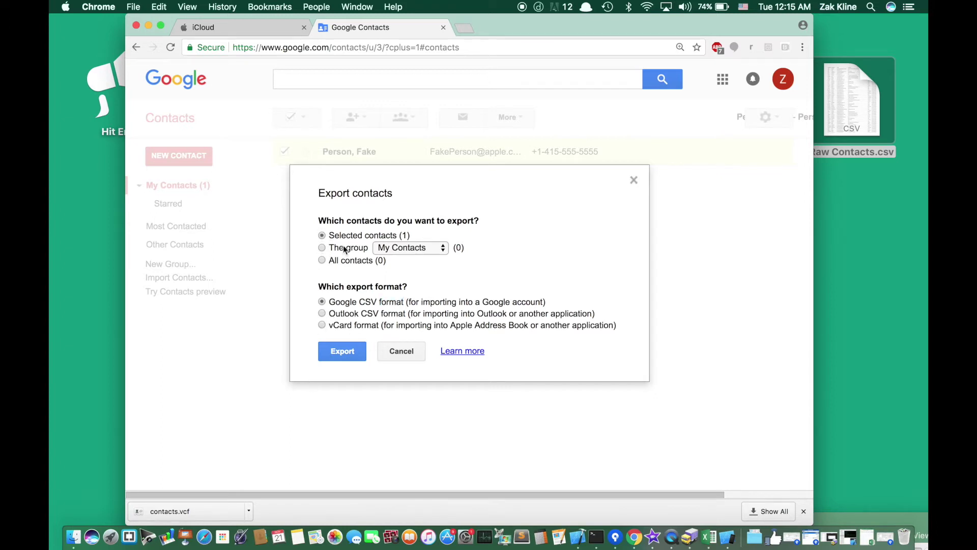
pyautogui.click(359, 350)
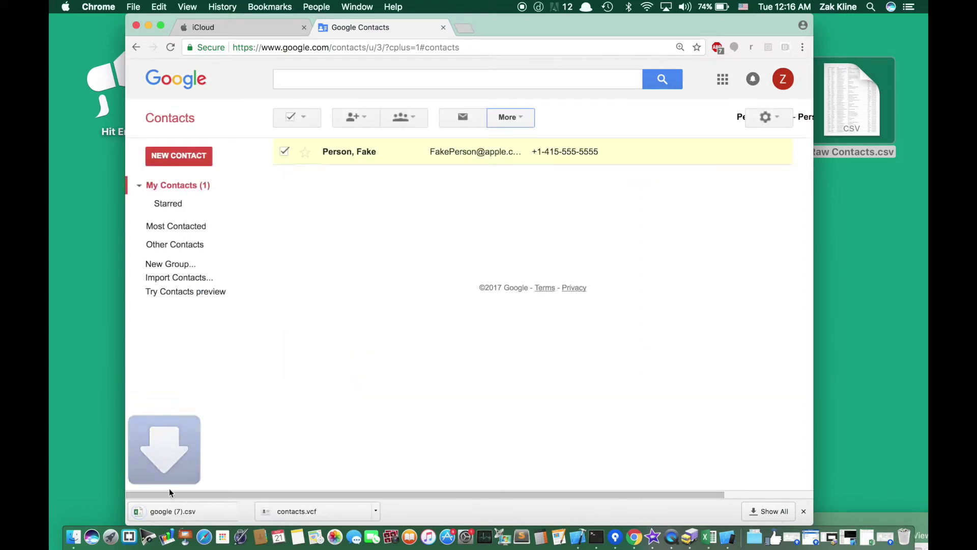
pyautogui.moveTo(172, 515); pyautogui.dragTo(848, 294)
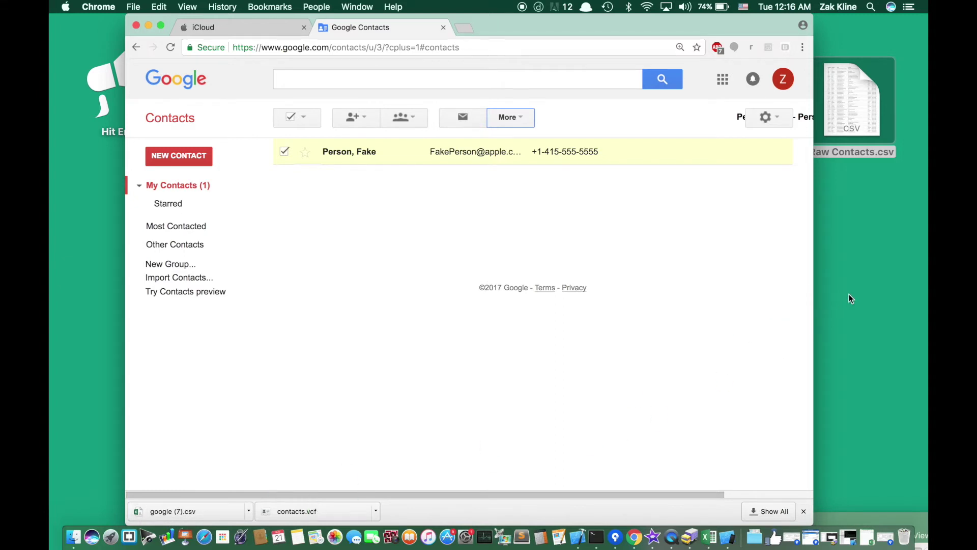
# - Drop google (7).csv on the desktop, move Chrome aside, and open the file in Excel
pyautogui.click(869, 270)
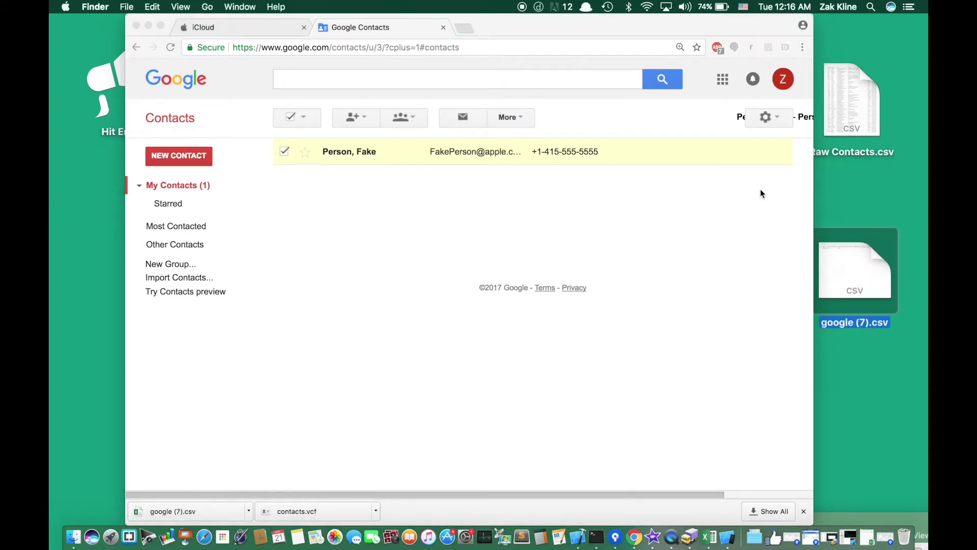
pyautogui.moveTo(675, 27); pyautogui.dragTo(694, 512)
pyautogui.moveTo(845, 268); pyautogui.dragTo(844, 301)
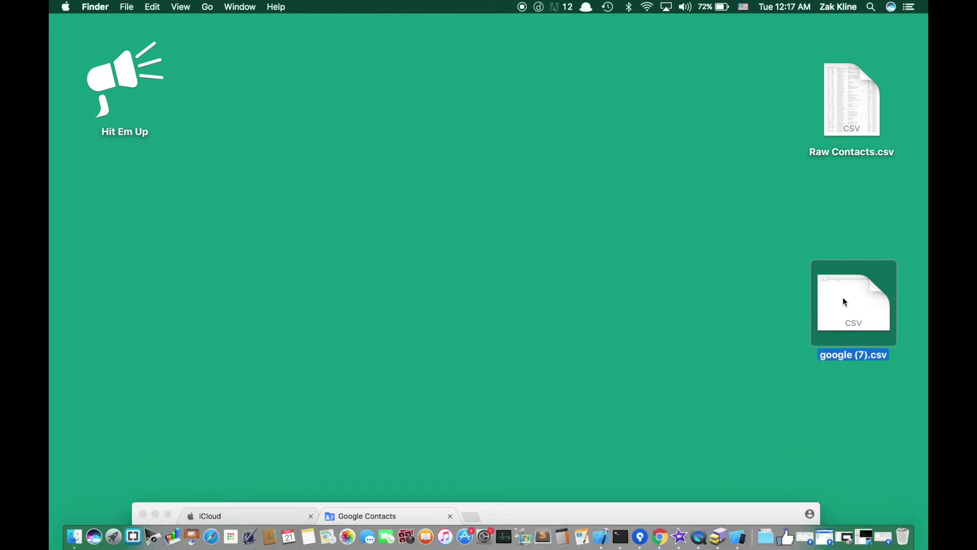
pyautogui.doubleClick(845, 302)
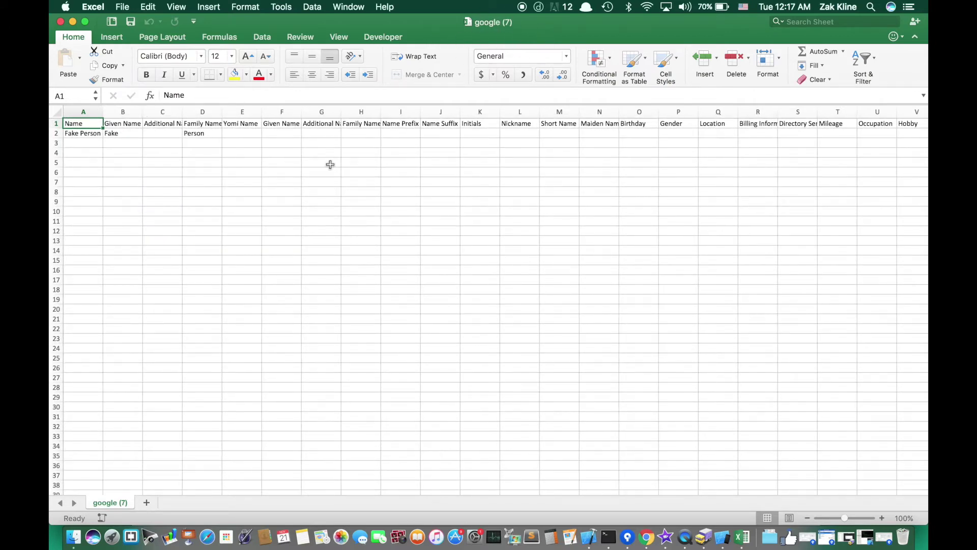
# - Inspect the contact's Name, Given Name and Family Name cells in row 2
pyautogui.scroll(1, 326, 169)
pyautogui.click(75, 132)
pyautogui.press('Right')
pyautogui.press('Left')
pyautogui.click(125, 135)
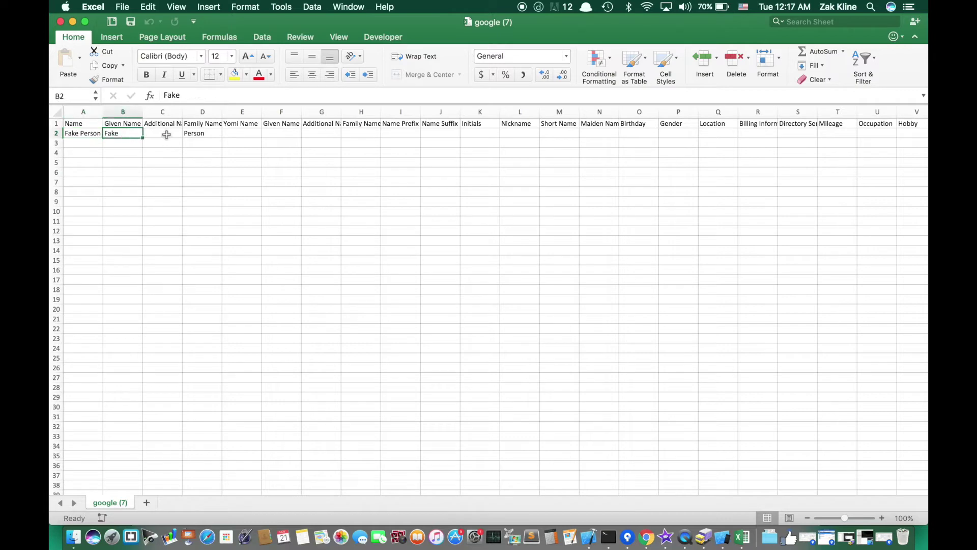
pyautogui.click(197, 135)
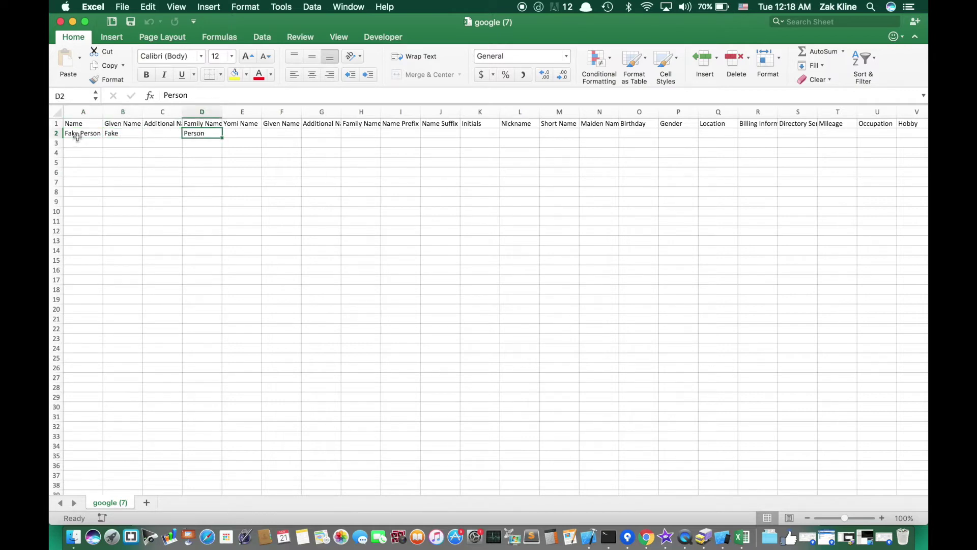
# - Widen columns AB–AE so the full e-mail address is readable
pyautogui.hscroll(10, 100, 136)
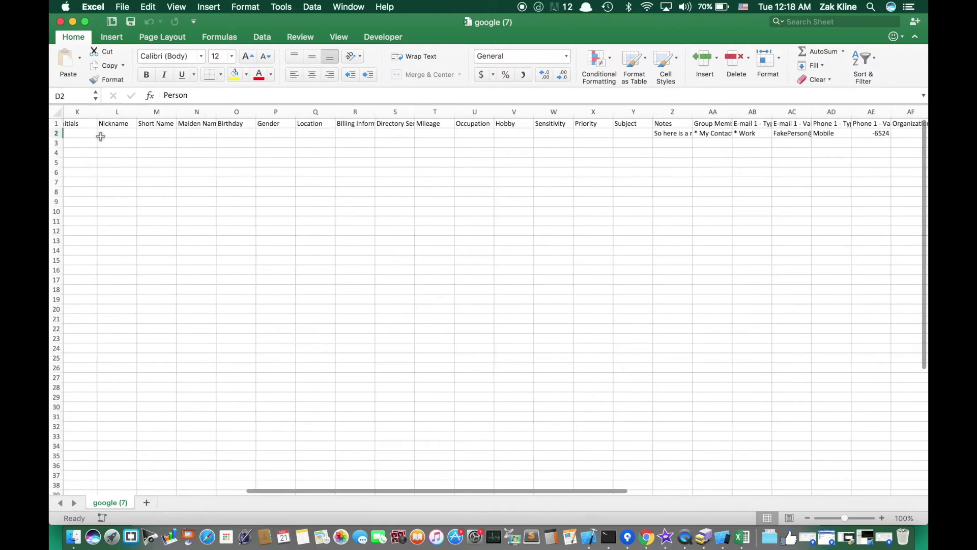
pyautogui.hscroll(5, 100, 137)
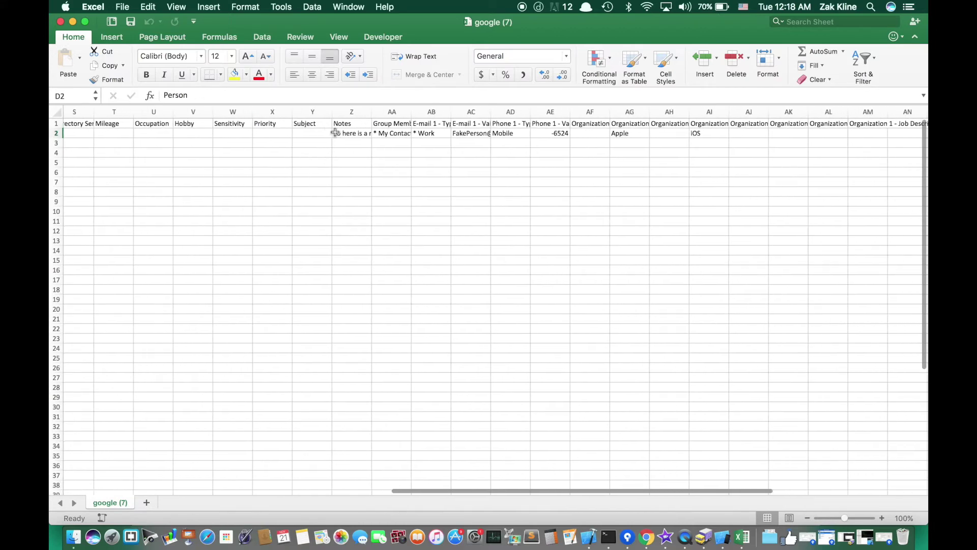
pyautogui.moveTo(446, 111); pyautogui.dragTo(780, 112)
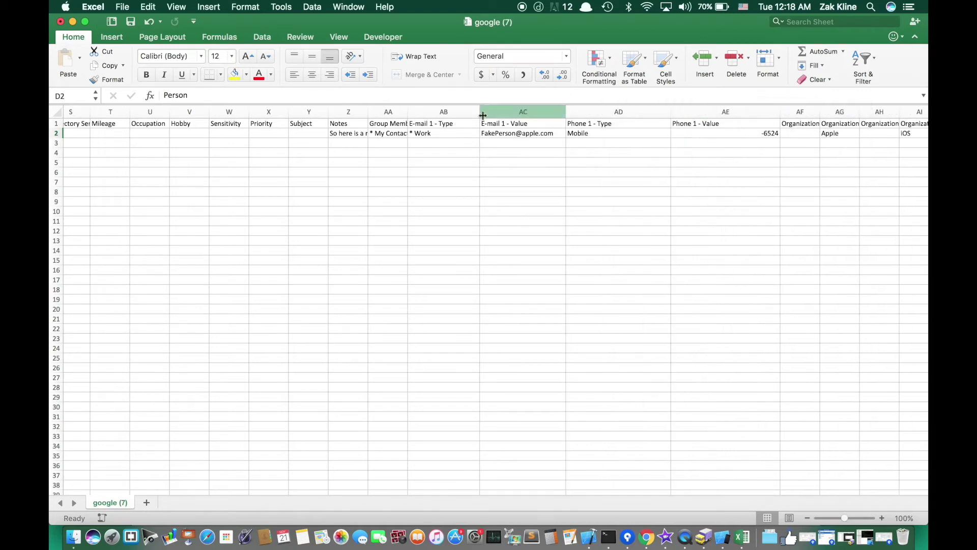
pyautogui.click(56, 123)
pyautogui.hscroll(-5, 101, 128)
pyautogui.hscroll(-8, 129, 126)
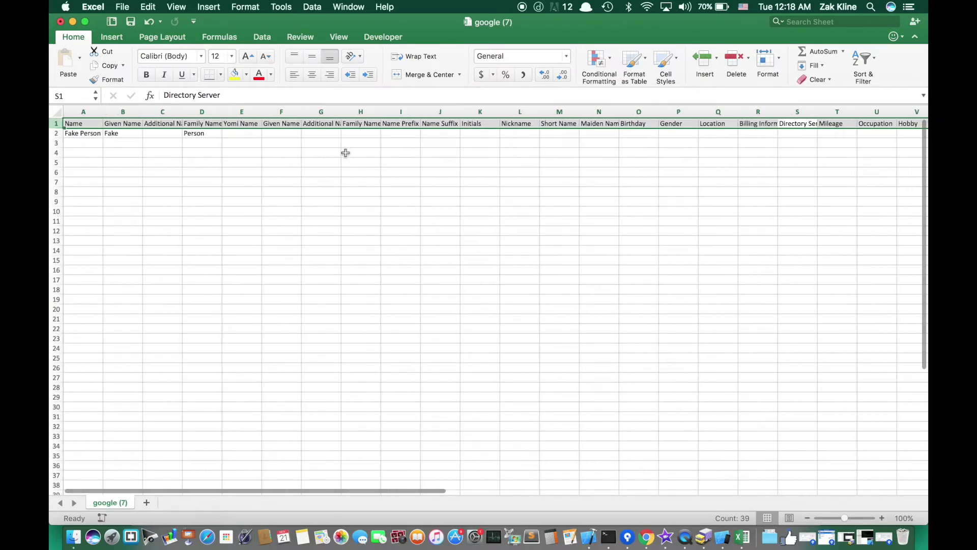
pyautogui.hscroll(15, 372, 179)
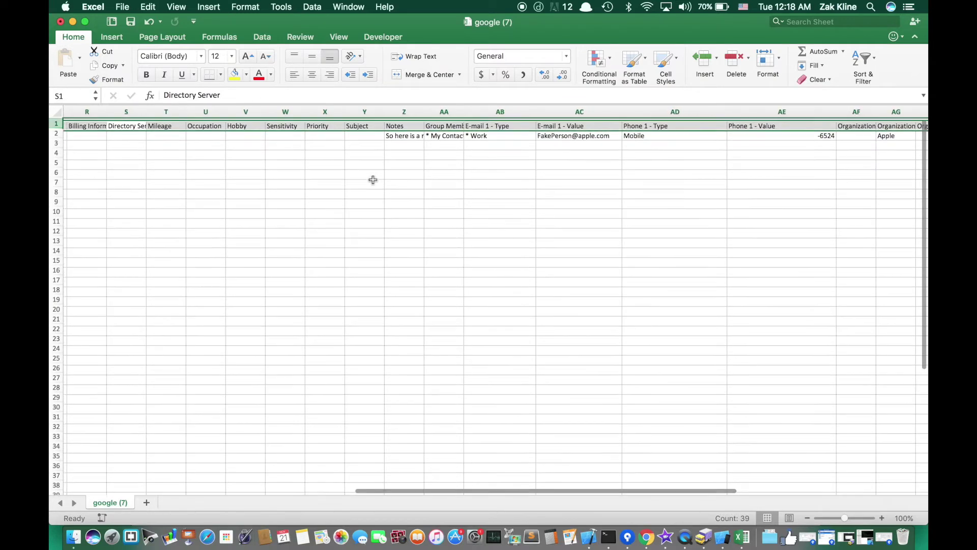
pyautogui.hscroll(-15, 373, 179)
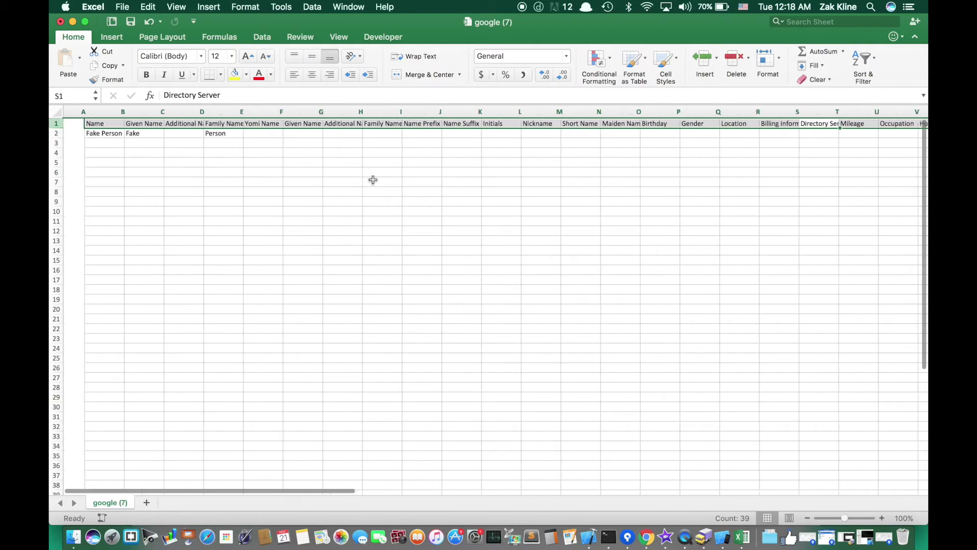
pyautogui.click(428, 182)
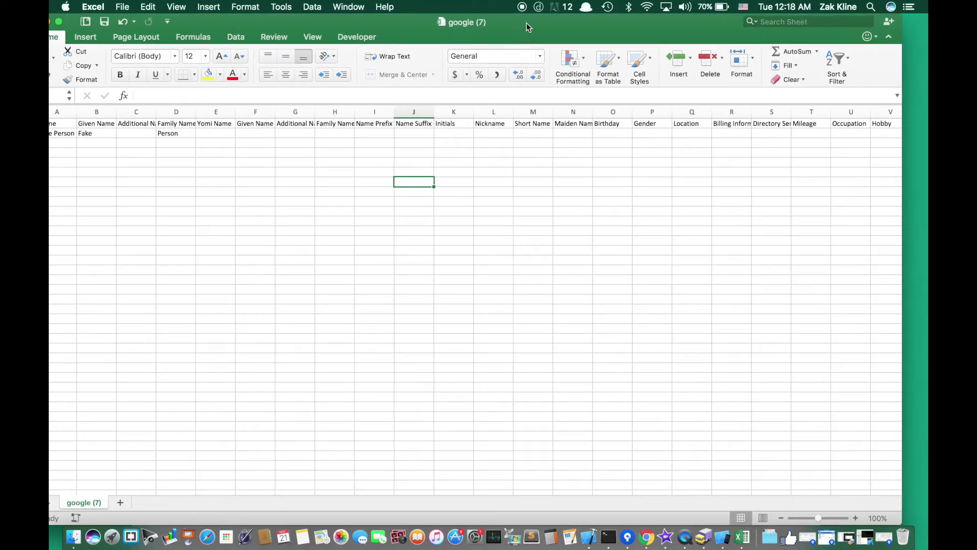
# - Open Raw Contacts.csv beside google (7), tile both windows, and select column A (First Name)
pyautogui.moveTo(920, 147); pyautogui.dragTo(478, 161)
pyautogui.click(771, 137)
pyautogui.doubleClick(825, 115)
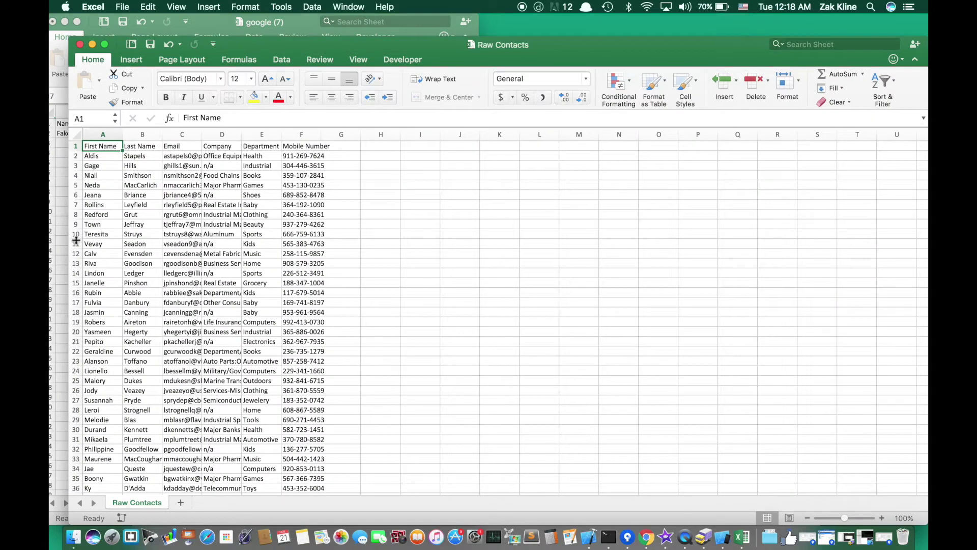
pyautogui.moveTo(72, 241); pyautogui.dragTo(234, 240)
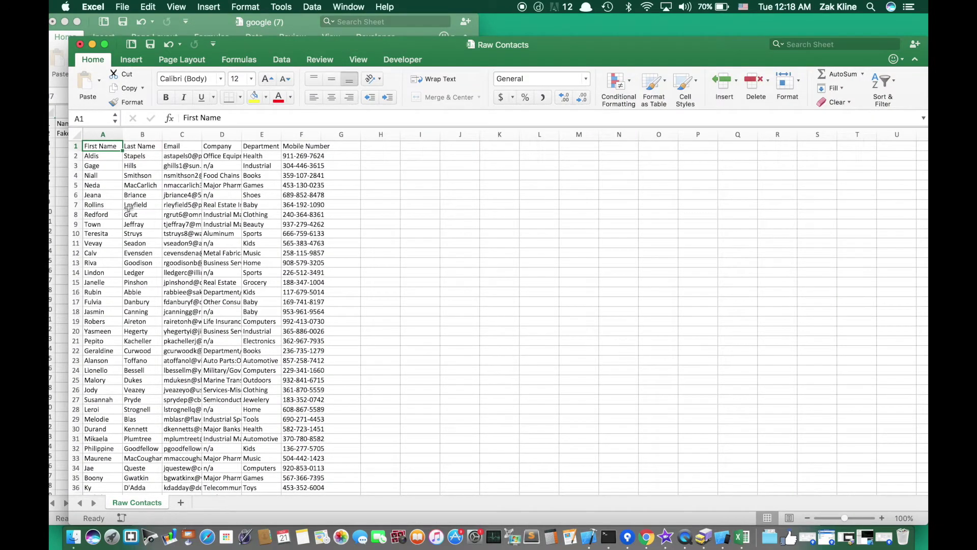
pyautogui.moveTo(69, 193); pyautogui.dragTo(495, 174)
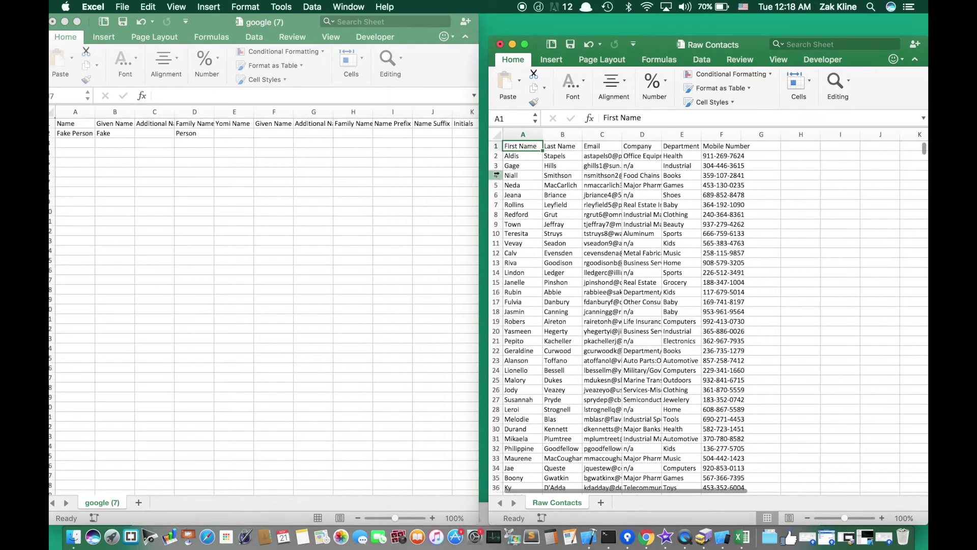
pyautogui.click(519, 156)
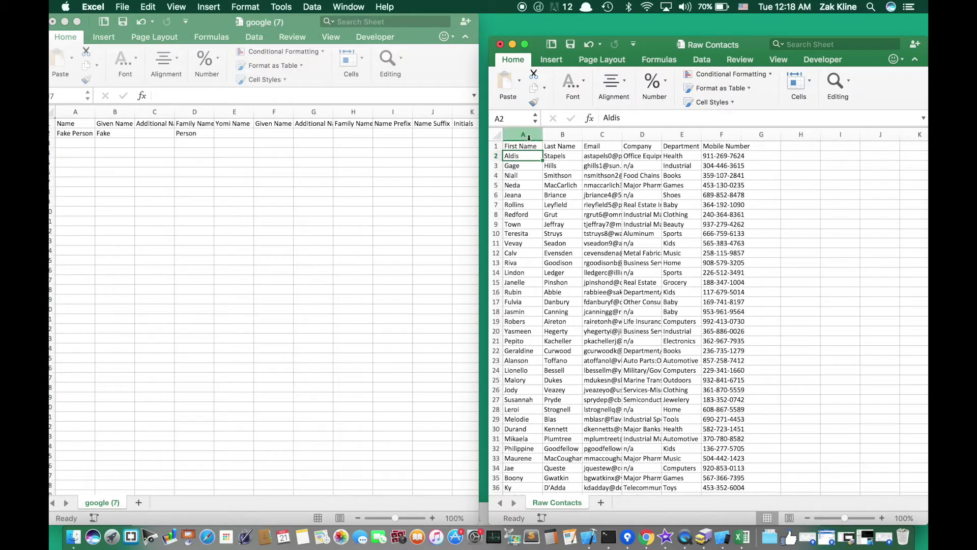
pyautogui.click(529, 137)
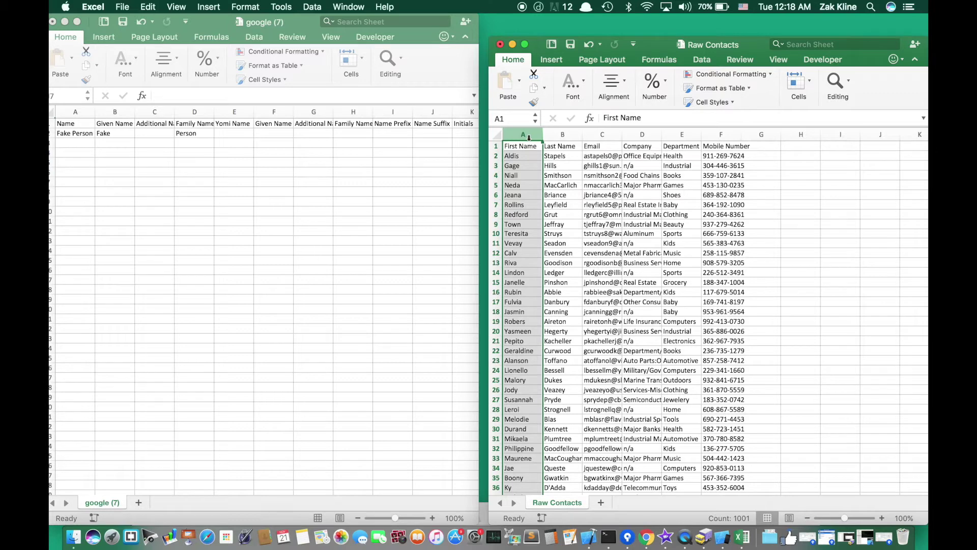
# - Paste the Raw Contacts first names into column B and rename its header Given Name
pyautogui.press('cmd+c')
pyautogui.click(232, 217)
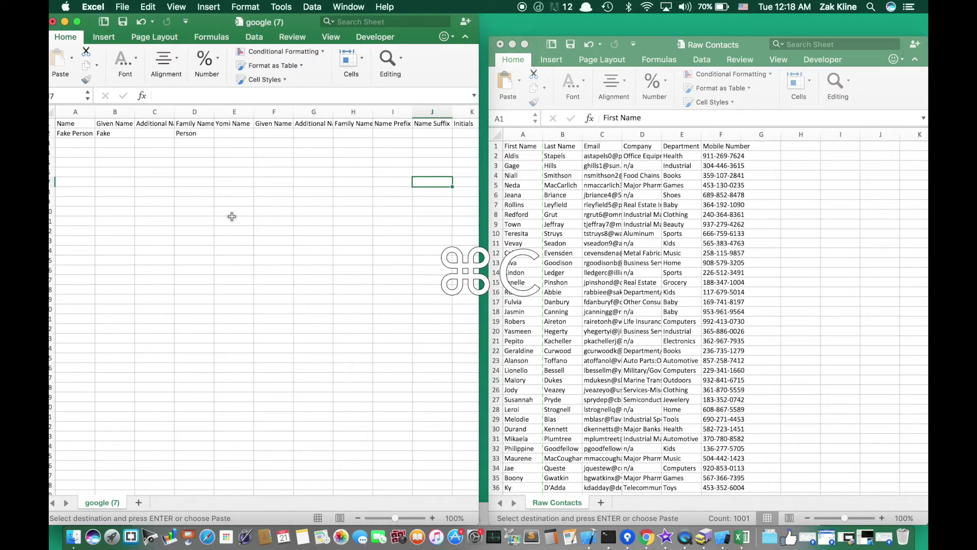
pyautogui.click(113, 111)
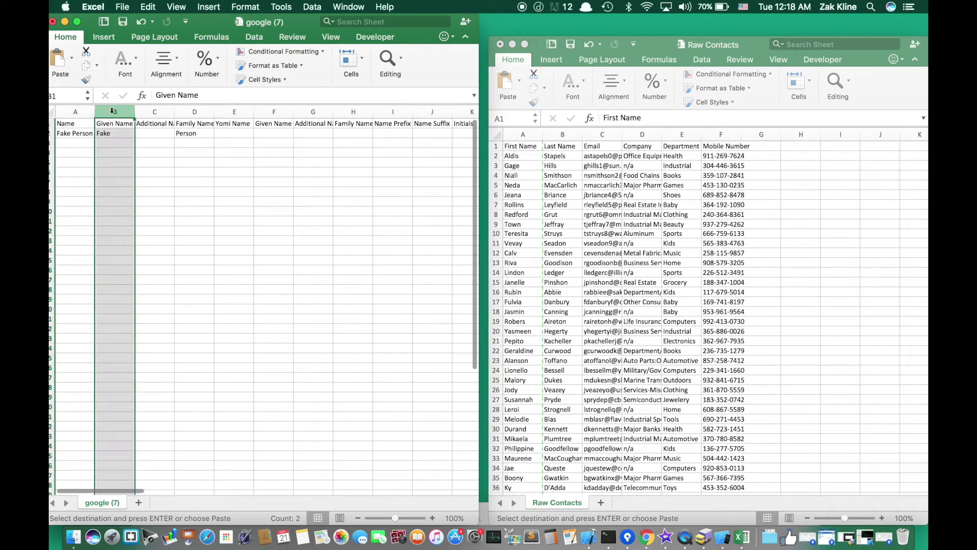
pyautogui.press('super+v')
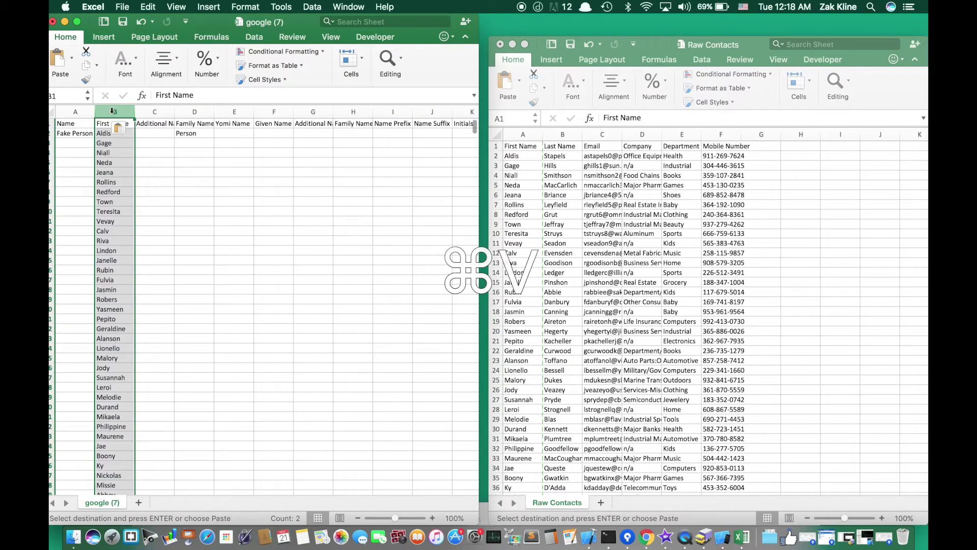
pyautogui.click(109, 123)
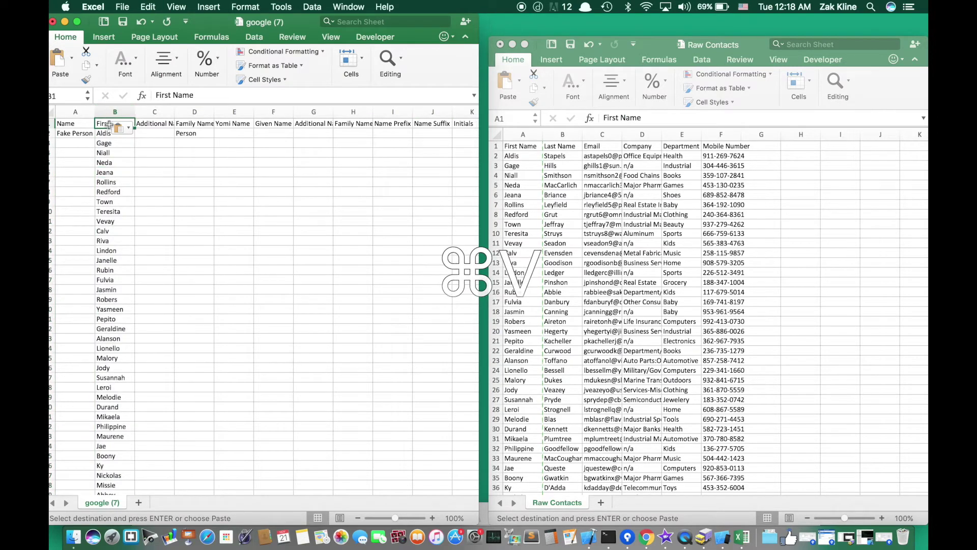
pyautogui.write('Given')
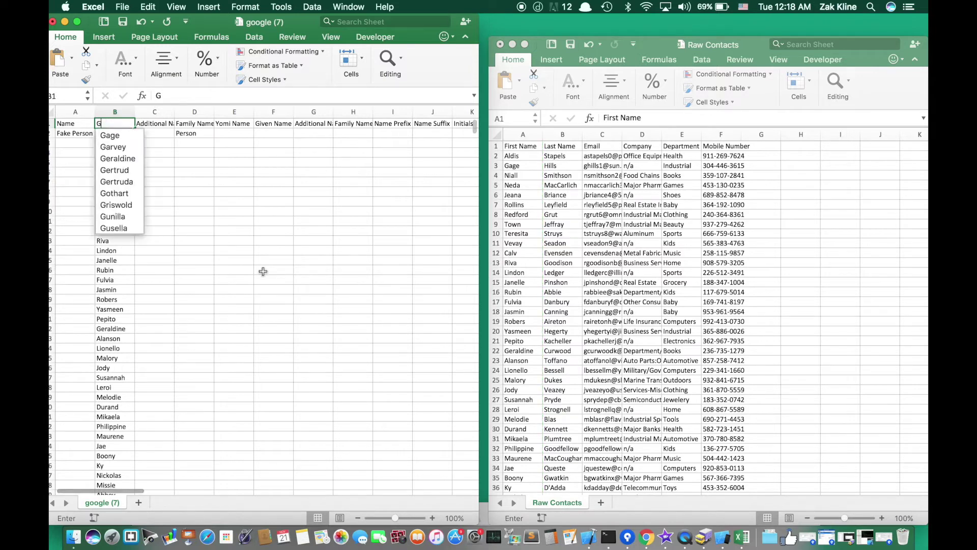
pyautogui.click(234, 270)
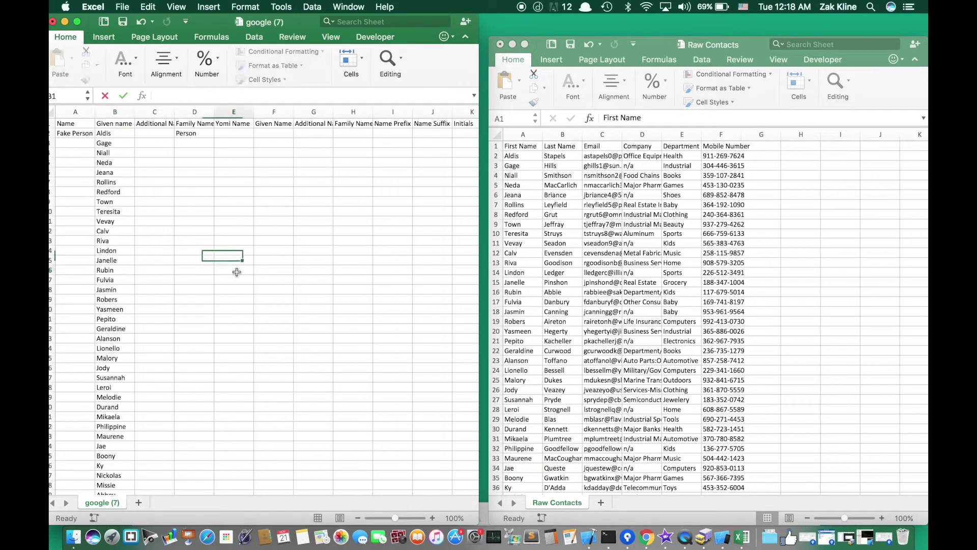
pyautogui.click(109, 124)
pyautogui.doubleClick(118, 124)
pyautogui.press('BackSpace')
pyautogui.write('N')
pyautogui.click(105, 124)
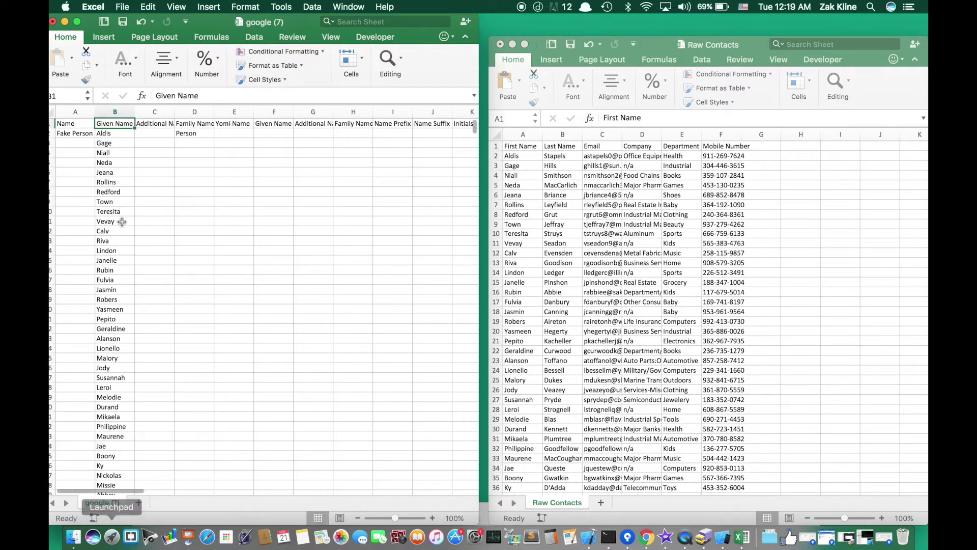
pyautogui.scroll(-2, 123, 224)
pyautogui.scroll(2, 121, 222)
# - Paste the Last Name column into column D, head it Family Name, and widen it
pyautogui.click(189, 124)
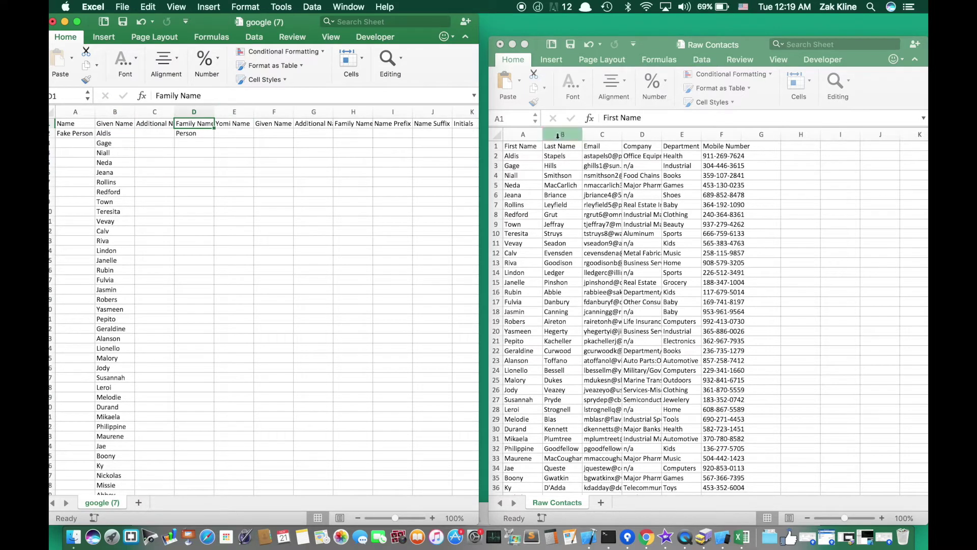
pyautogui.click(559, 135)
pyautogui.click(558, 136)
pyautogui.press('super+c')
pyautogui.click(184, 119)
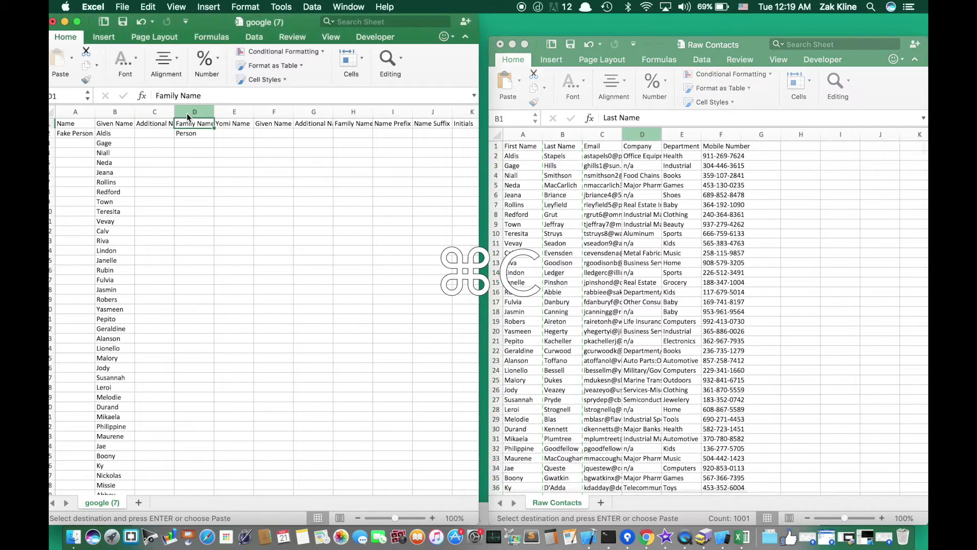
pyautogui.click(188, 112)
pyautogui.press('super+v')
pyautogui.press('super+v')
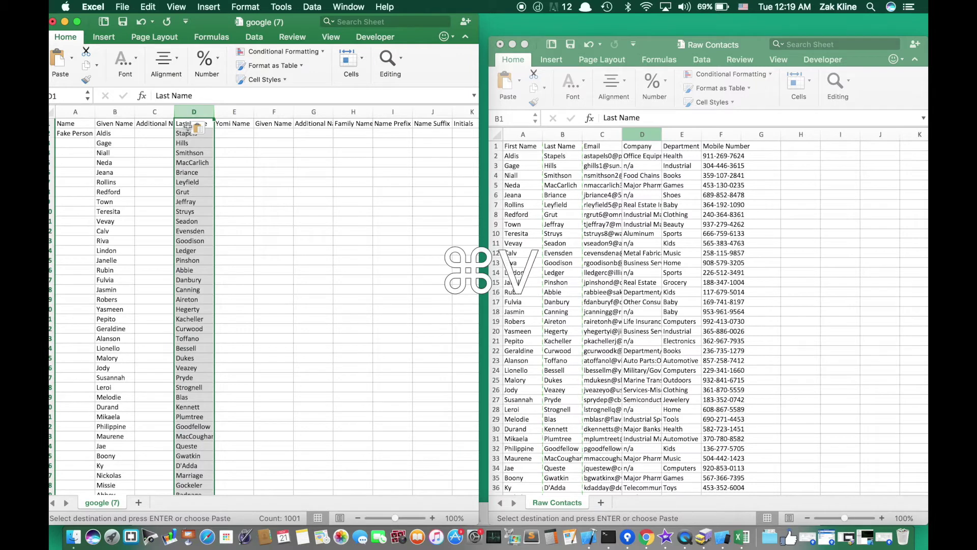
pyautogui.click(187, 124)
pyautogui.write('Fam')
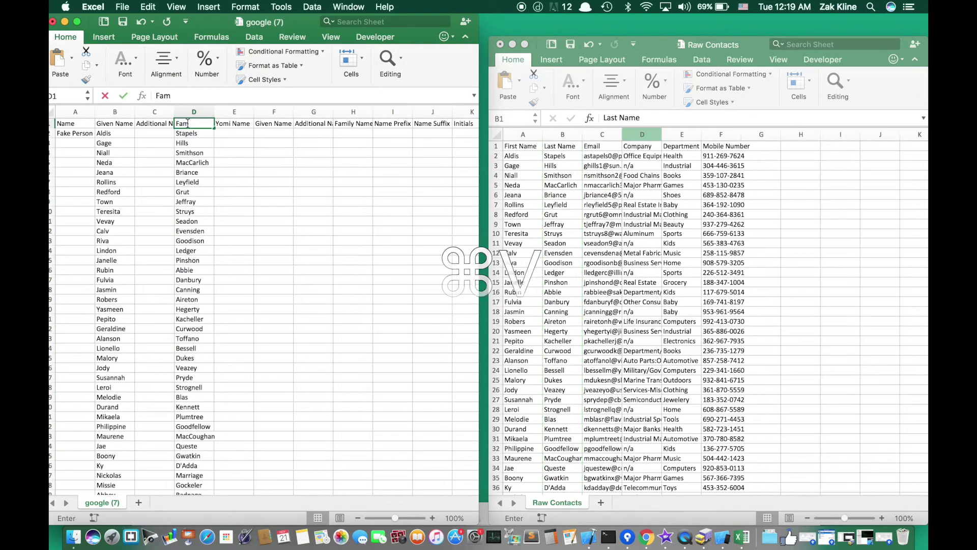
pyautogui.write('ily Name')
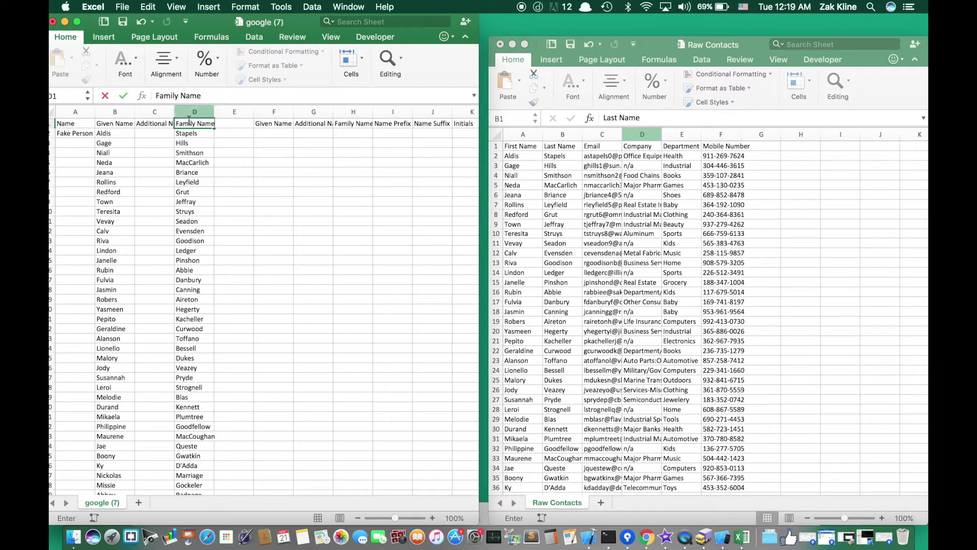
pyautogui.press('Return')
pyautogui.moveTo(212, 112); pyautogui.dragTo(228, 112)
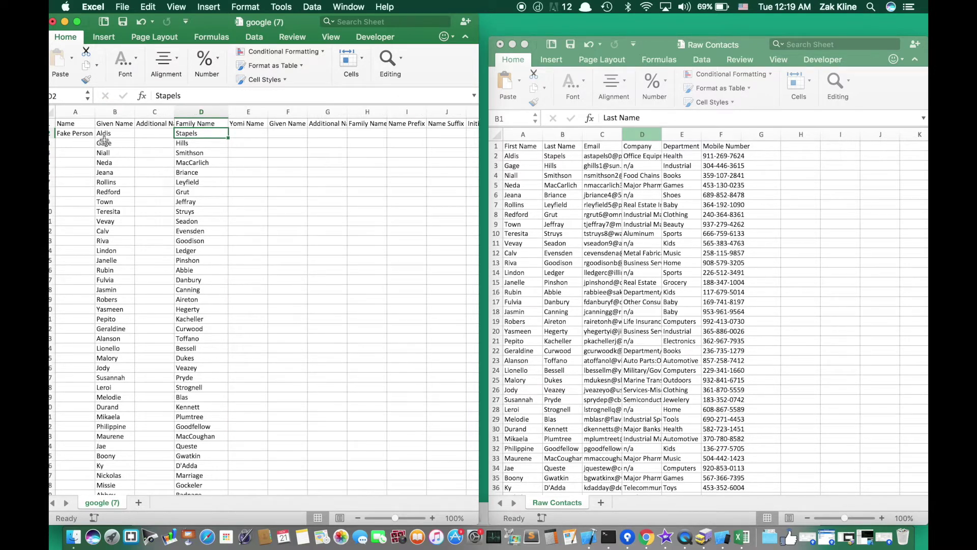
# - Clear the Fake Person entry from cell A2 and check the names in row 6
pyautogui.click(79, 135)
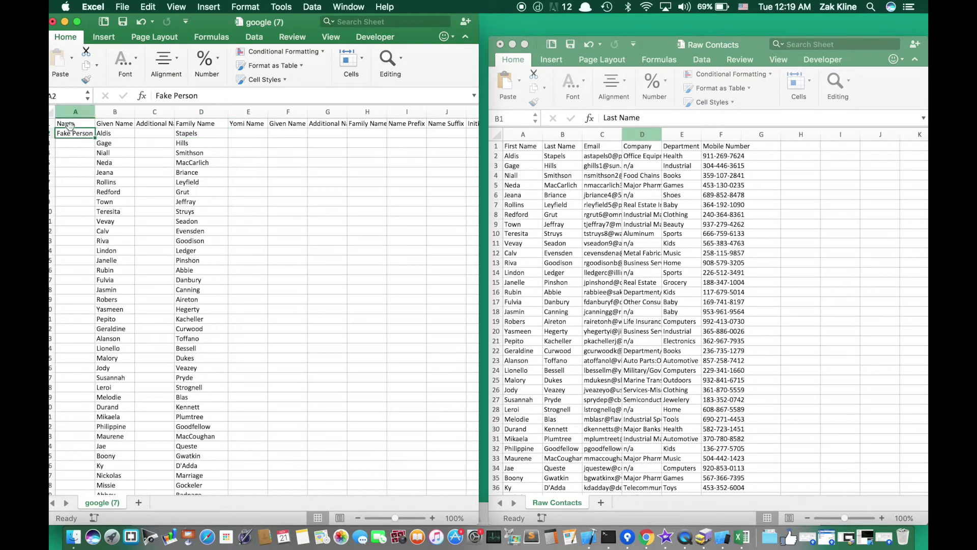
pyautogui.press('Delete')
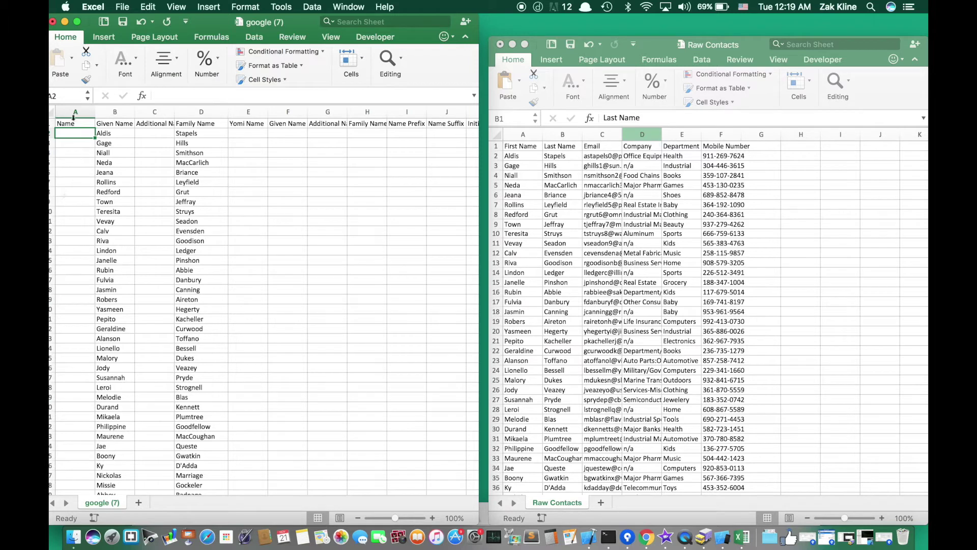
pyautogui.click(105, 172)
pyautogui.click(194, 174)
pyautogui.click(105, 174)
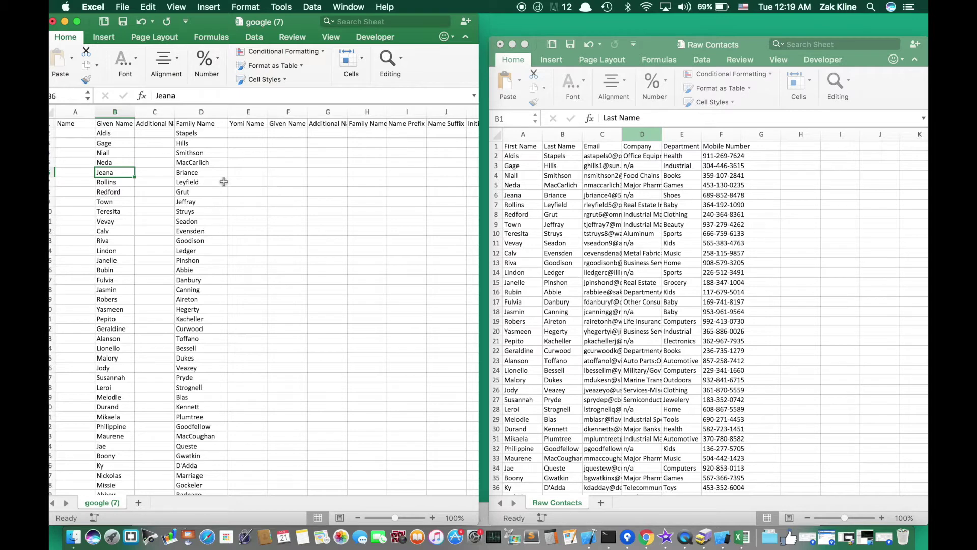
# - Widen column B so the Given Name header and first names show in full
pyautogui.hscroll(5, 192, 175)
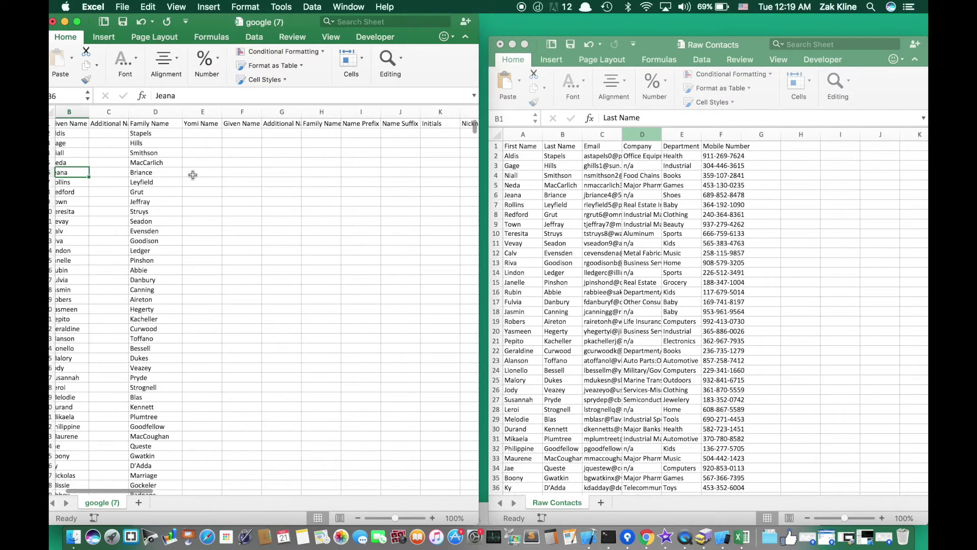
pyautogui.hscroll(-5, 123, 146)
pyautogui.click(114, 123)
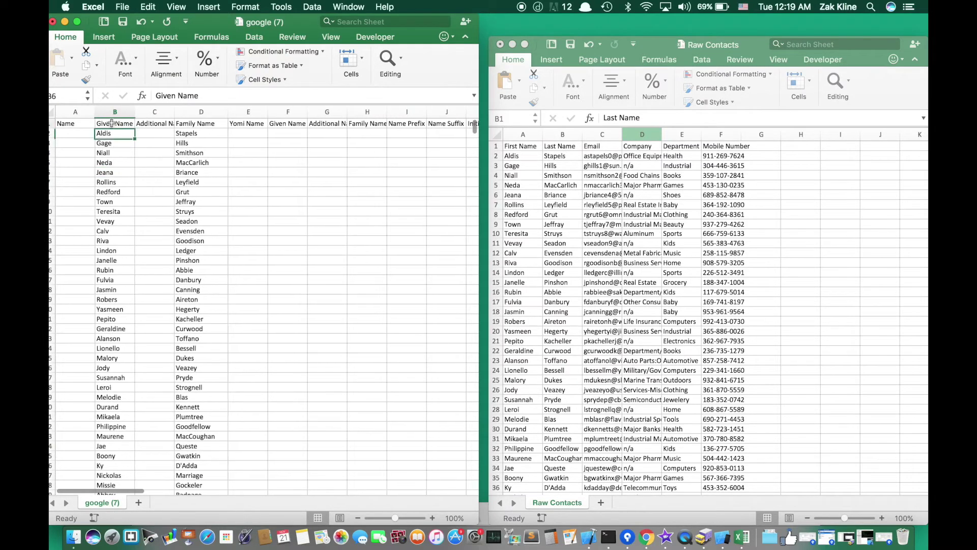
pyautogui.press('Right')
pyautogui.press('Right')
pyautogui.moveTo(135, 111); pyautogui.dragTo(147, 112)
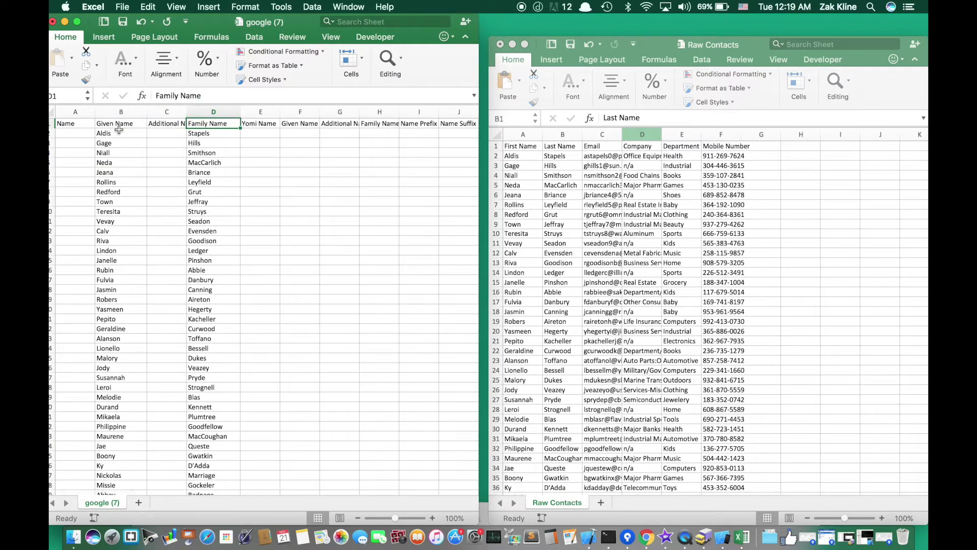
# - Copy the Raw Contacts Email column and locate google (7)'s E-mail 1 - Value column
pyautogui.click(585, 158)
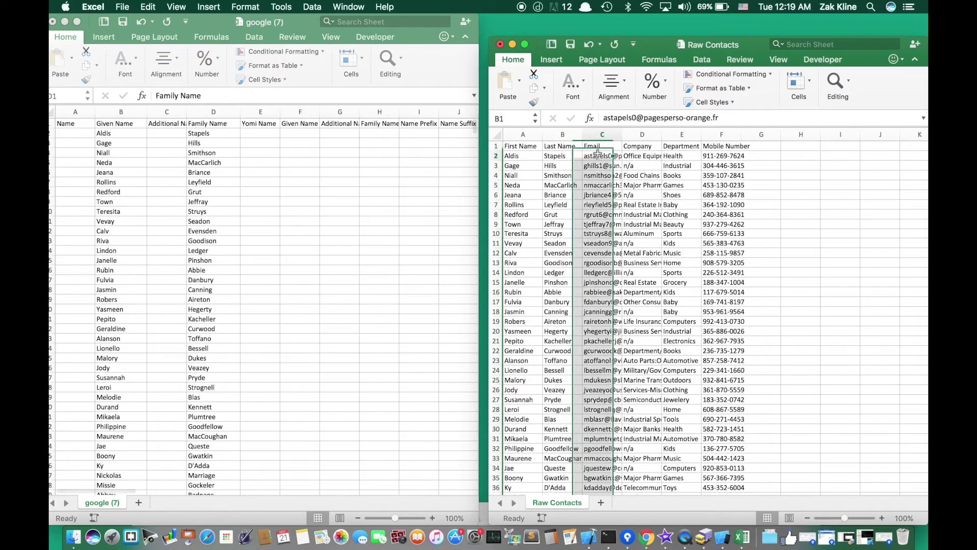
pyautogui.click(601, 135)
pyautogui.press('super+c')
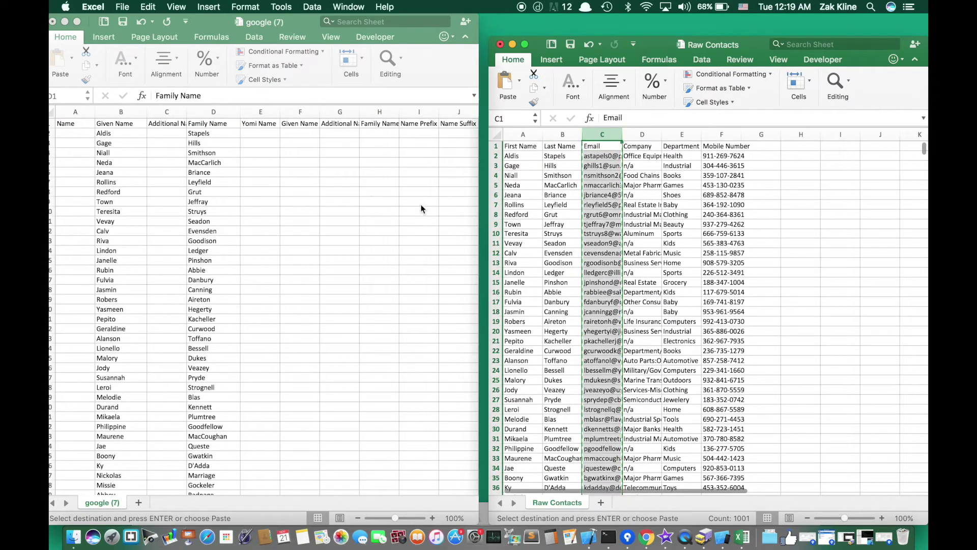
pyautogui.click(420, 204)
pyautogui.hscroll(2, 353, 184)
pyautogui.hscroll(5, 353, 184)
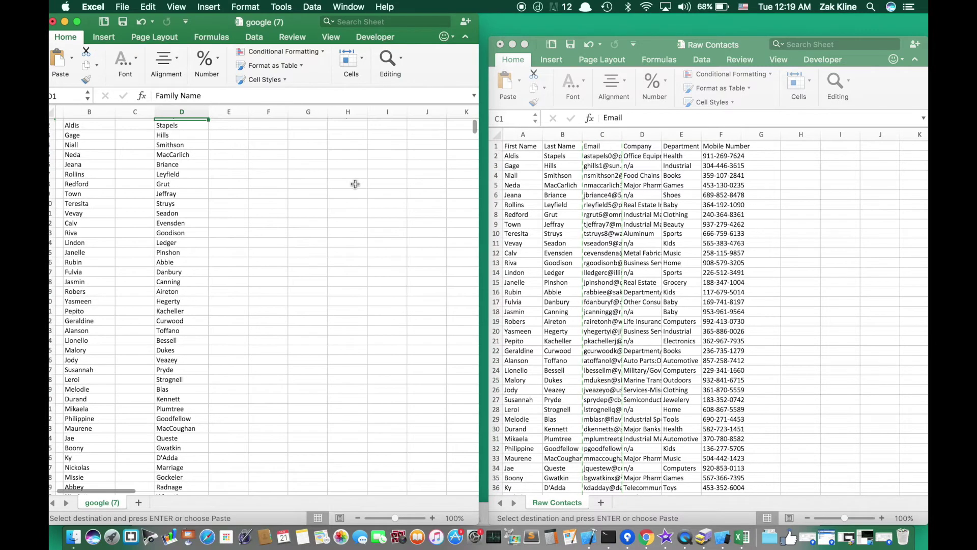
pyautogui.hscroll(5, 355, 183)
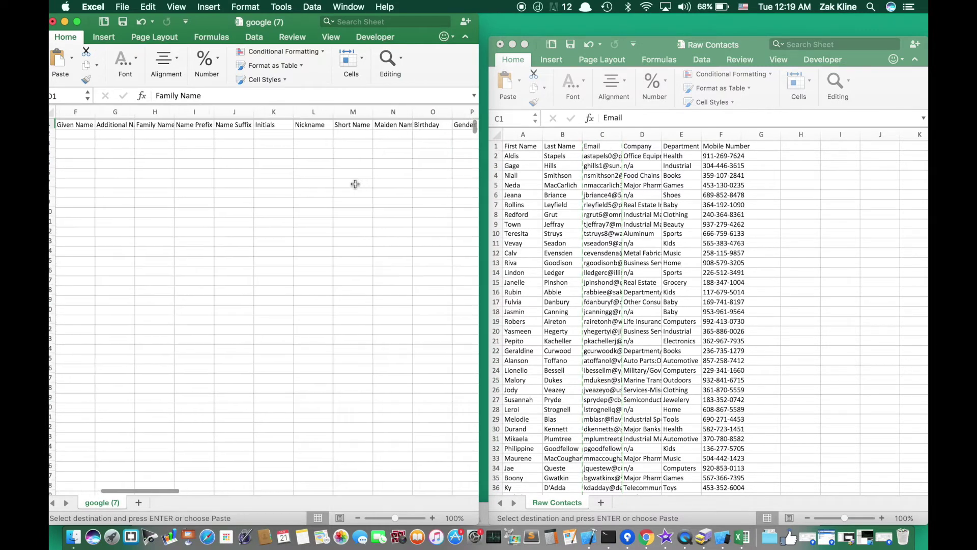
pyautogui.hscroll(10, 355, 184)
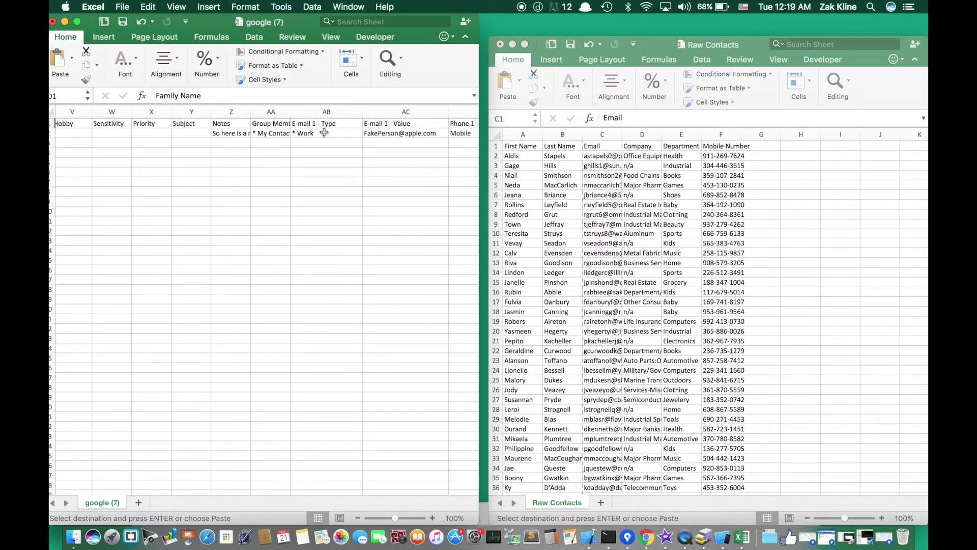
pyautogui.hscroll(3, 305, 132)
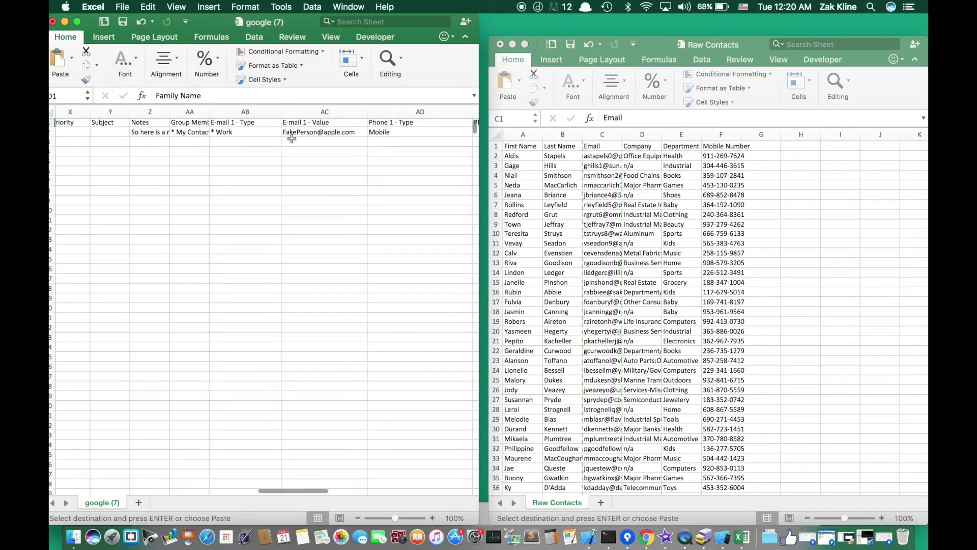
pyautogui.hscroll(1, 245, 133)
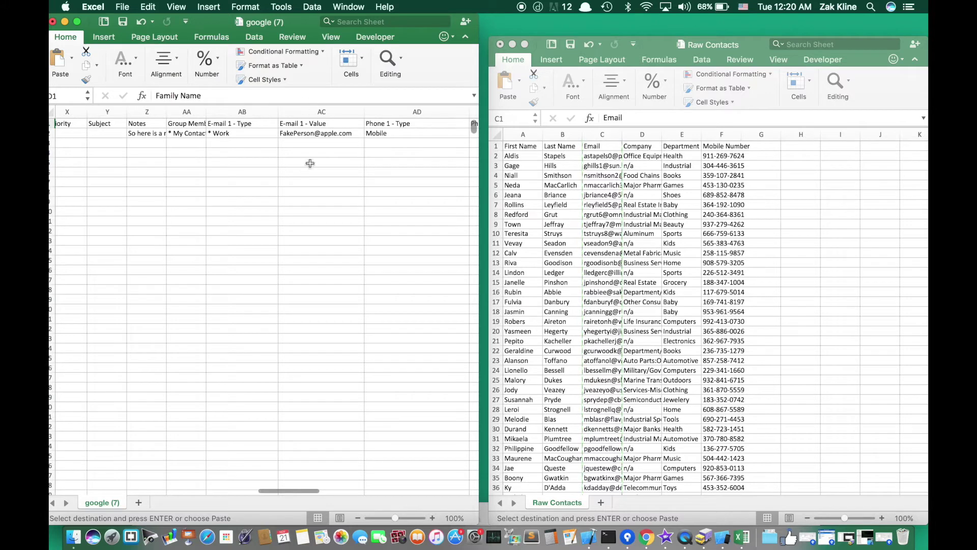
pyautogui.click(313, 113)
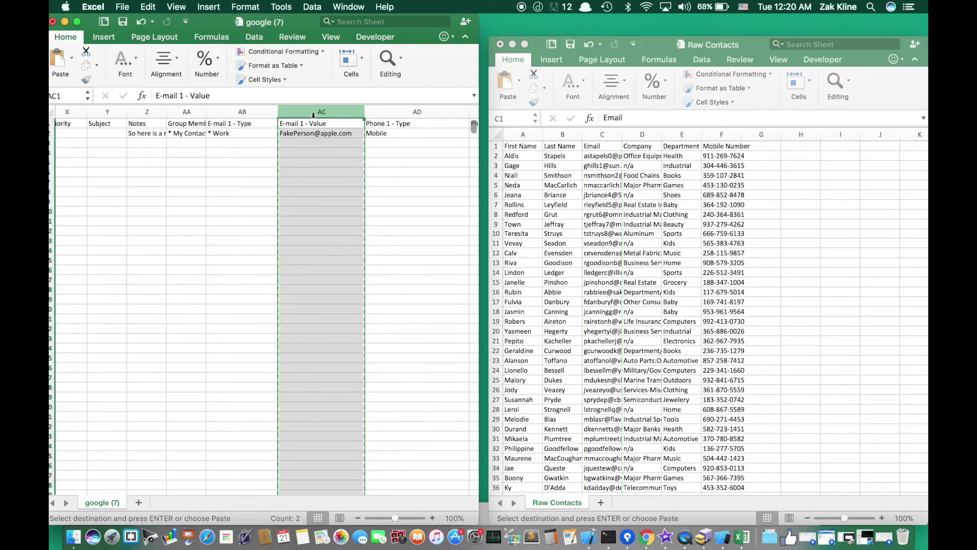
# - Paste the emails into column AC, widen it, and retitle the header E-mail 1 - Value
pyautogui.click(594, 135)
pyautogui.press('super+c')
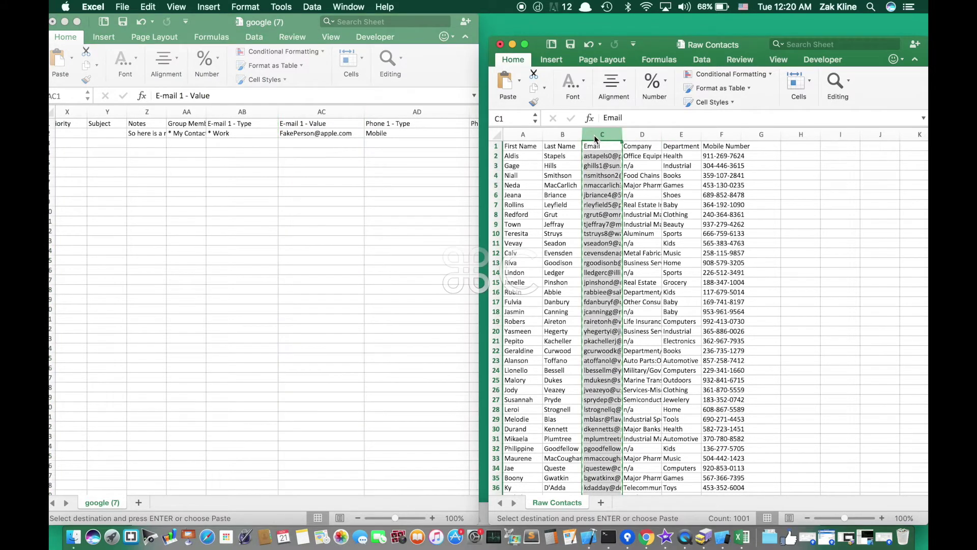
pyautogui.click(329, 112)
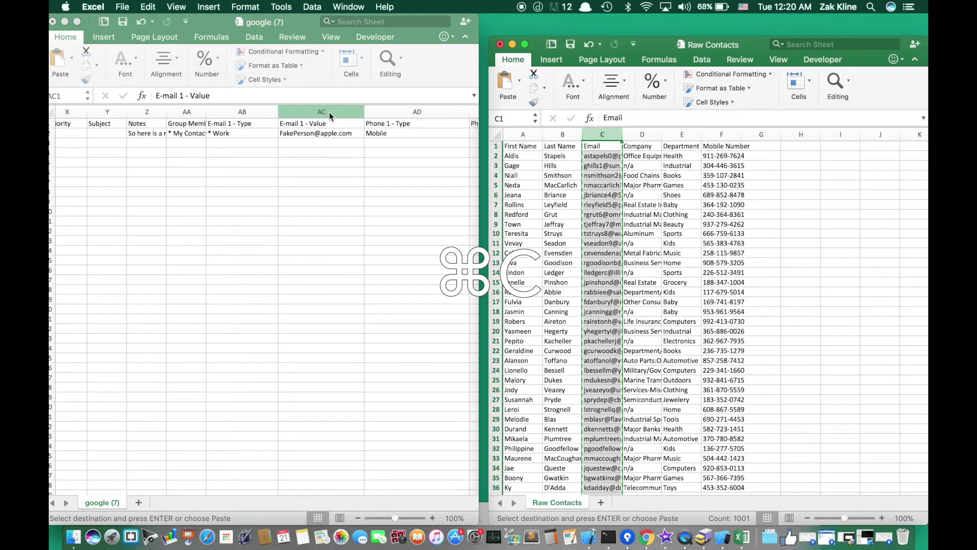
pyautogui.click(330, 112)
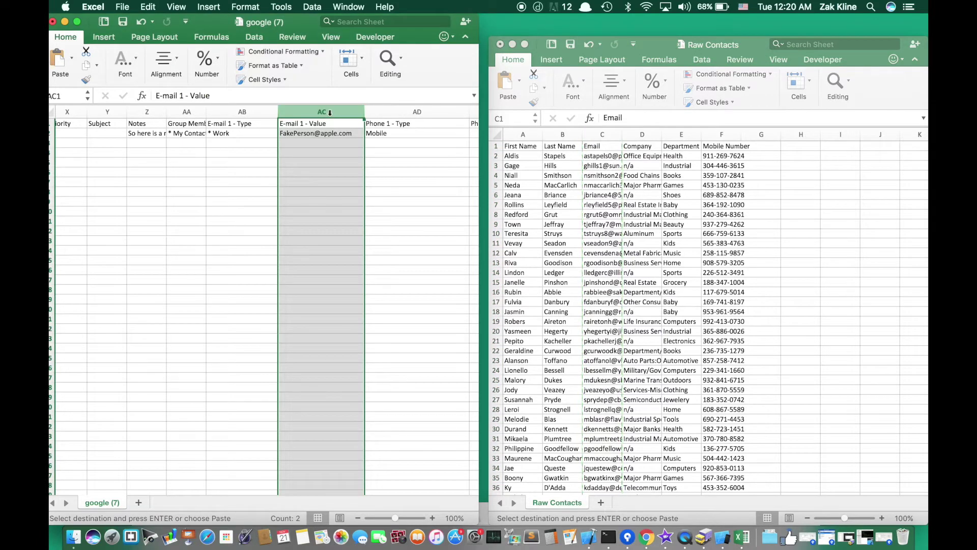
pyautogui.press('super+v')
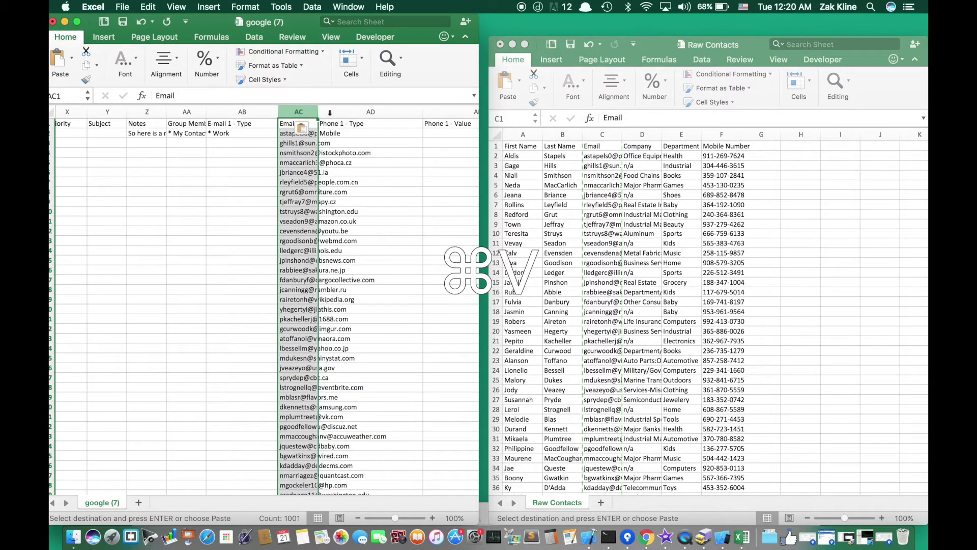
pyautogui.moveTo(317, 111); pyautogui.dragTo(375, 112)
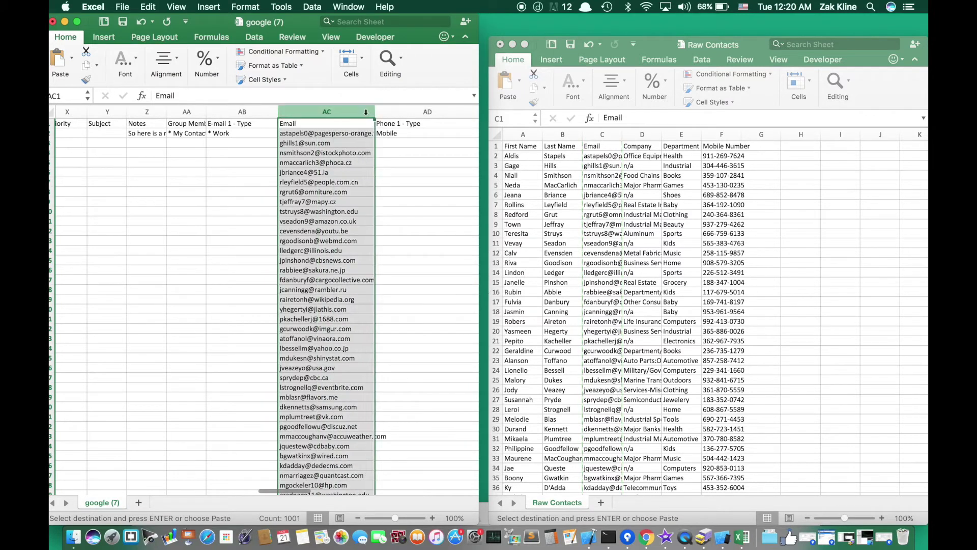
pyautogui.doubleClick(305, 124)
pyautogui.press('BackSpace')
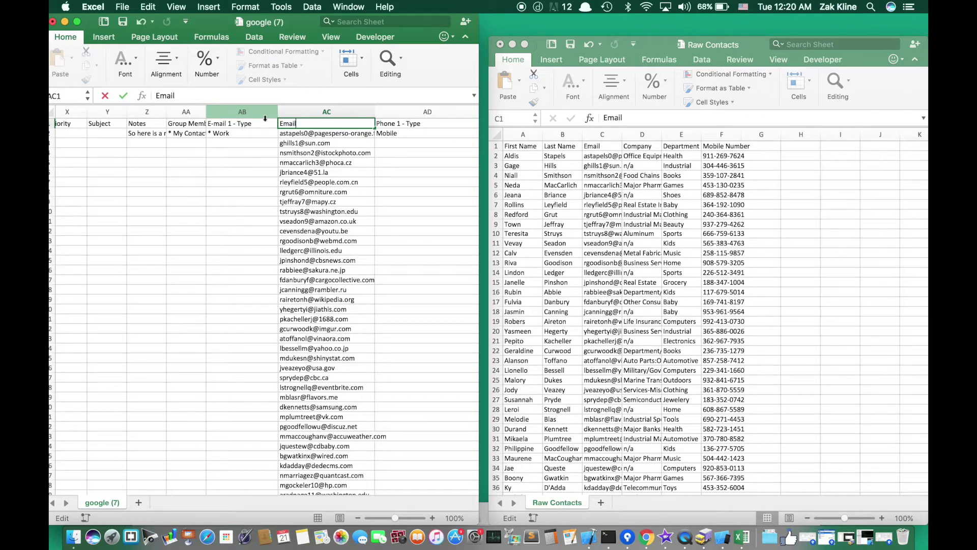
pyautogui.press('BackSpace')
pyautogui.press('BackSpace')
pyautogui.press('BackSpace')
pyautogui.write('-')
pyautogui.click(275, 171)
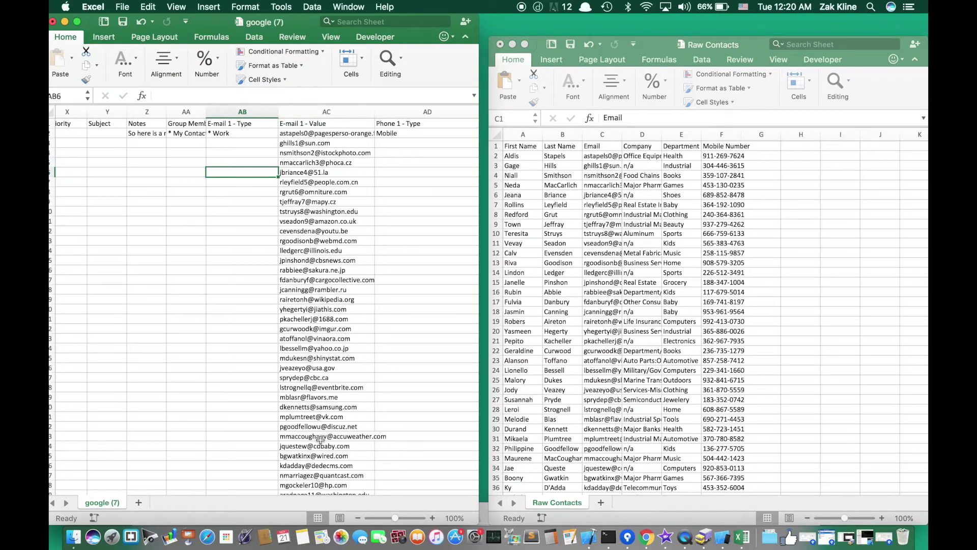
# - Copy * Work from AB2 down the E-mail 1 - Type column to row 1001
pyautogui.click(221, 144)
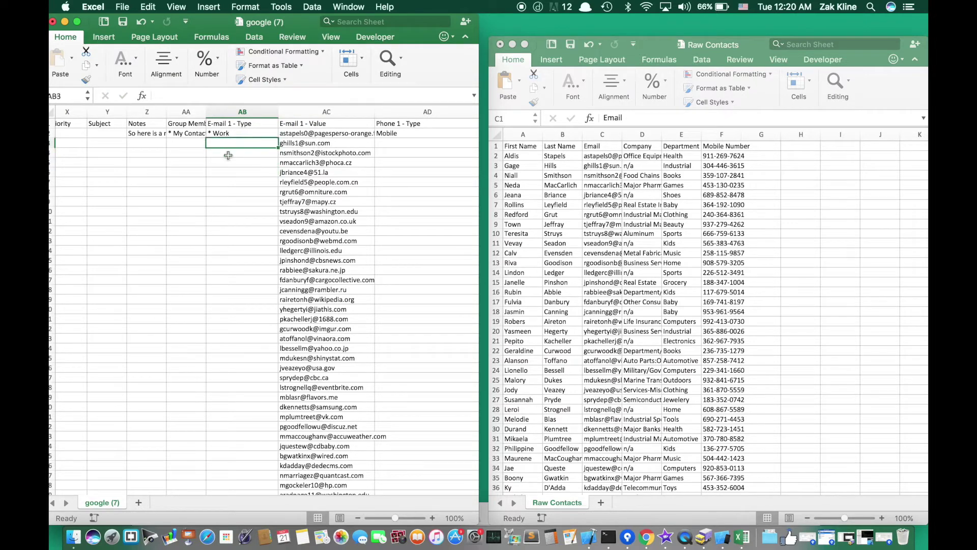
pyautogui.click(236, 132)
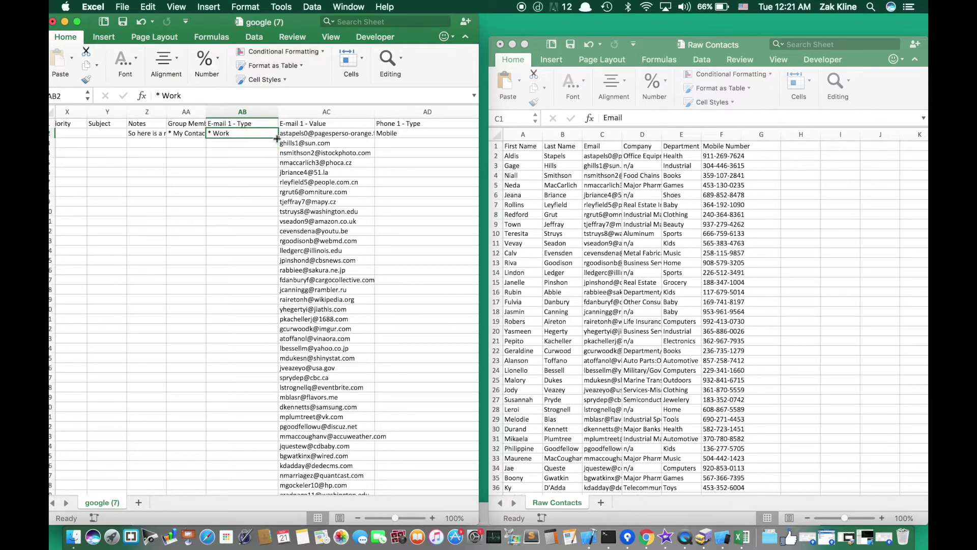
pyautogui.moveTo(278, 138); pyautogui.dragTo(248, 429)
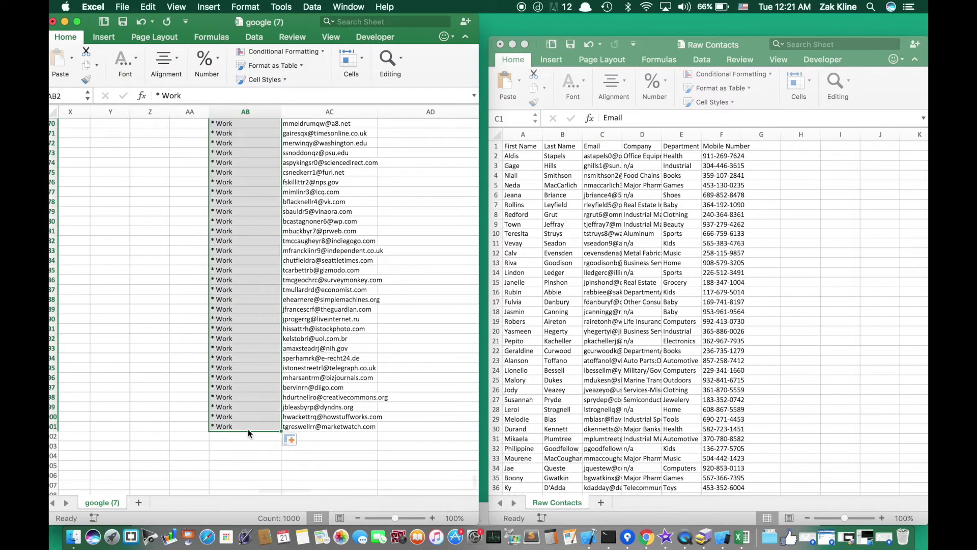
pyautogui.scroll(10, 249, 236)
pyautogui.scroll(10, 249, 235)
pyautogui.hscroll(1, 239, 179)
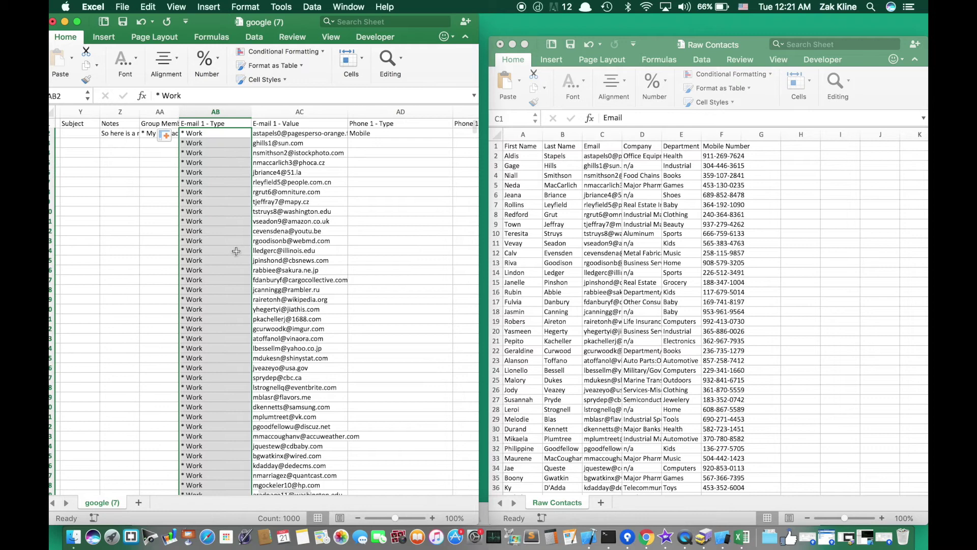
# - Check the imported e-mail and * Work values and the phone cell showing -6524
pyautogui.click(310, 189)
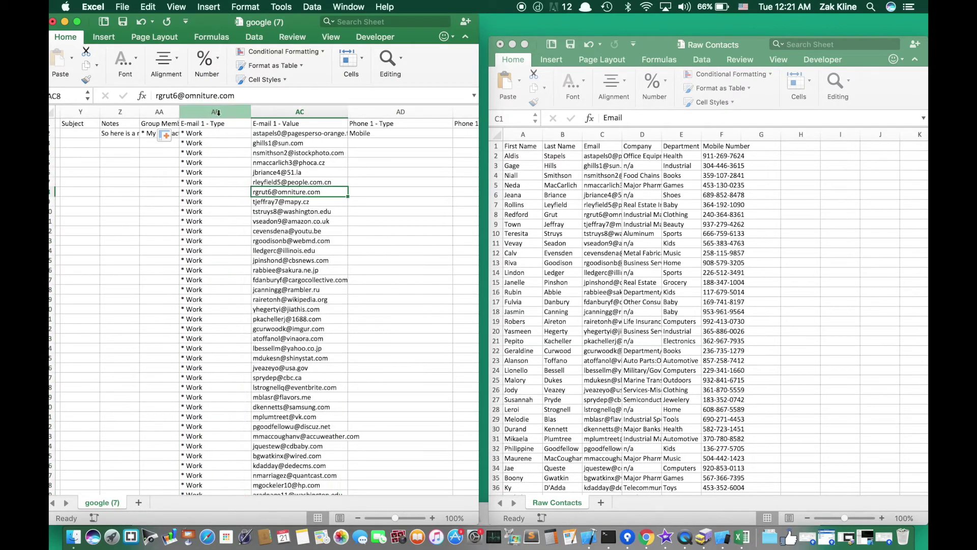
pyautogui.click(218, 123)
pyautogui.click(262, 126)
pyautogui.click(215, 152)
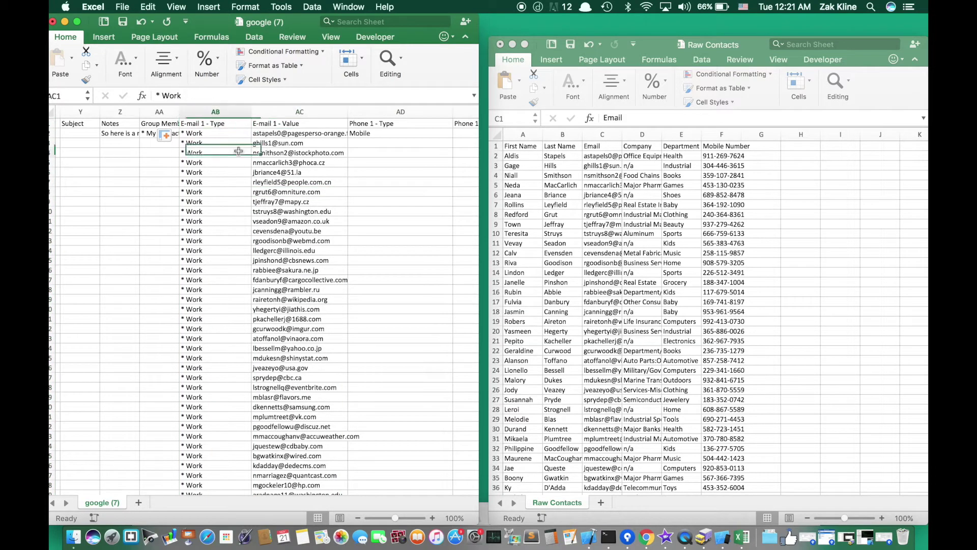
pyautogui.click(270, 152)
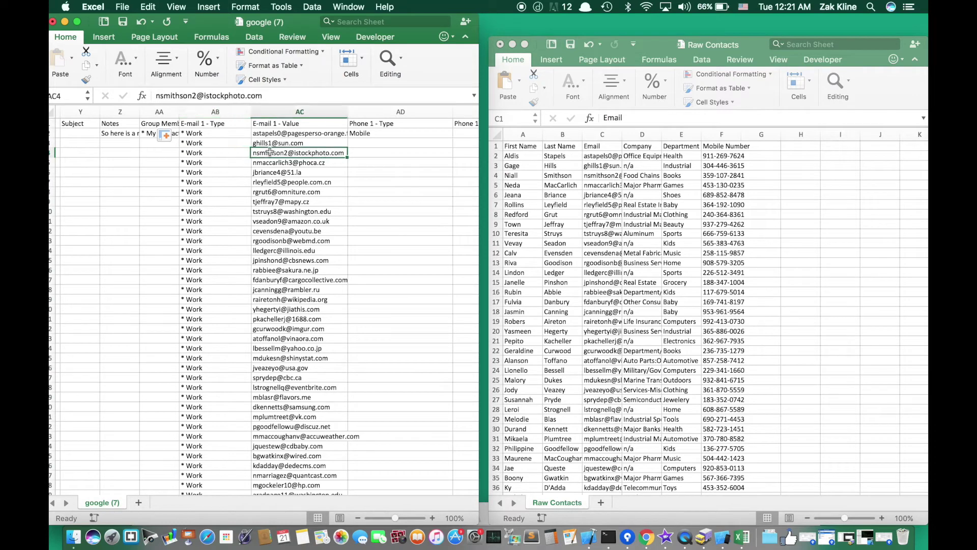
pyautogui.hscroll(5, 280, 155)
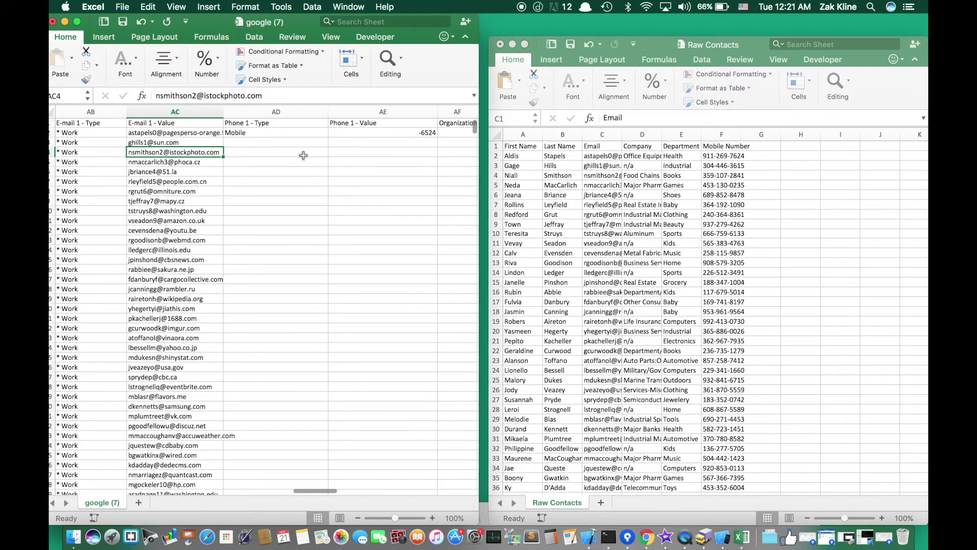
pyautogui.click(361, 133)
pyautogui.hscroll(1, 338, 153)
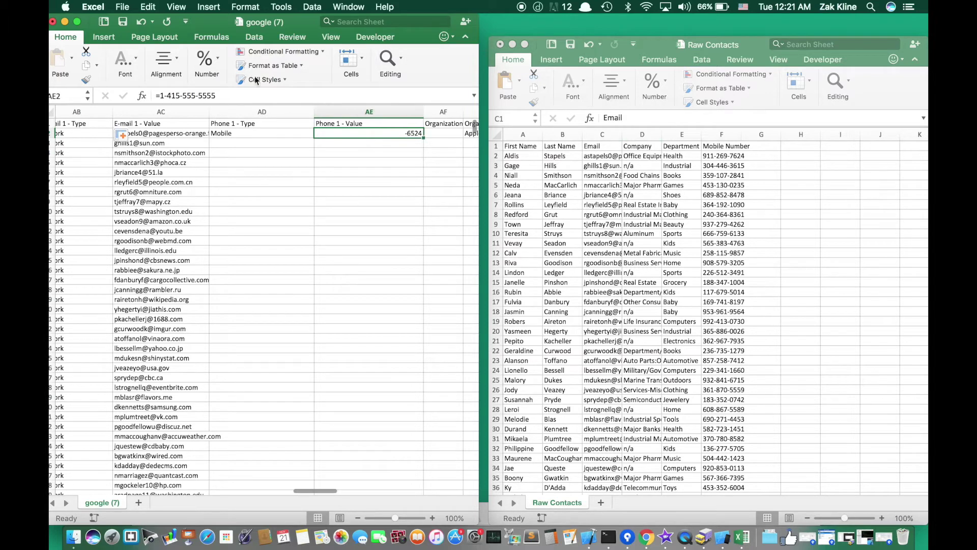
pyautogui.moveTo(154, 95); pyautogui.dragTo(209, 96)
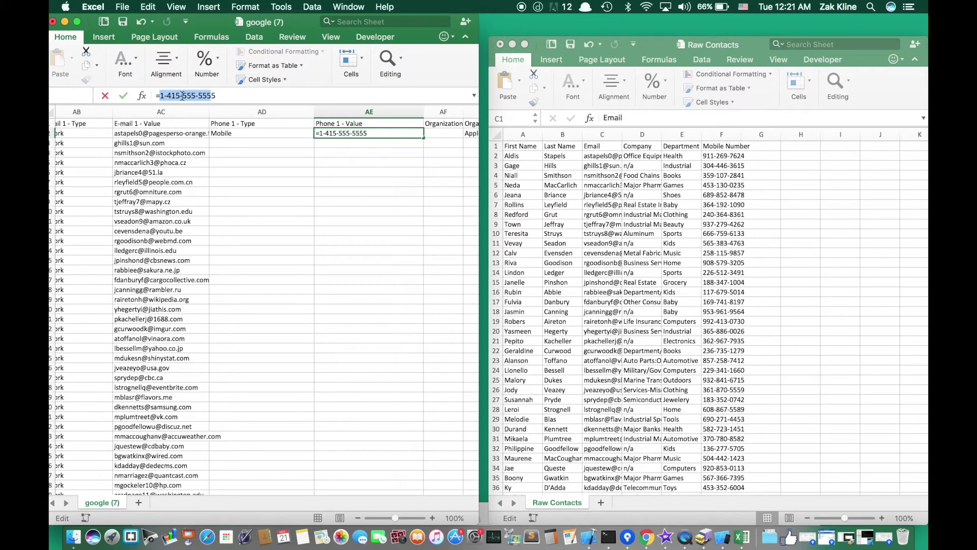
pyautogui.click(160, 95)
pyautogui.press('BackSpace')
pyautogui.press('Return')
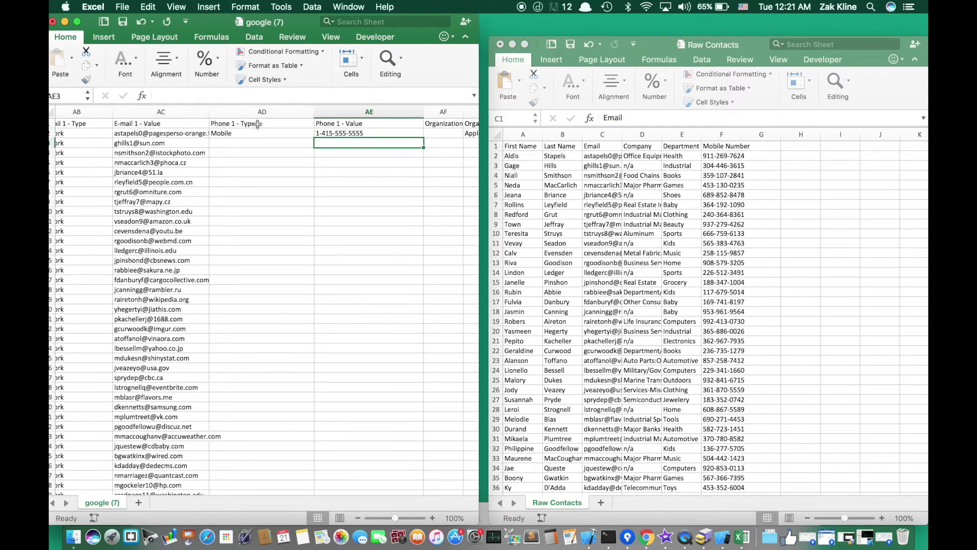
pyautogui.click(241, 134)
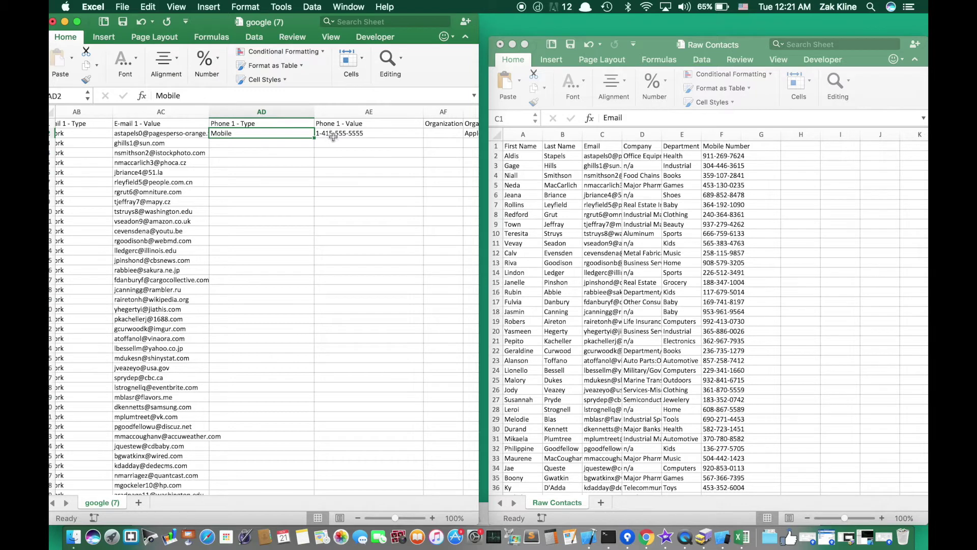
pyautogui.click(718, 145)
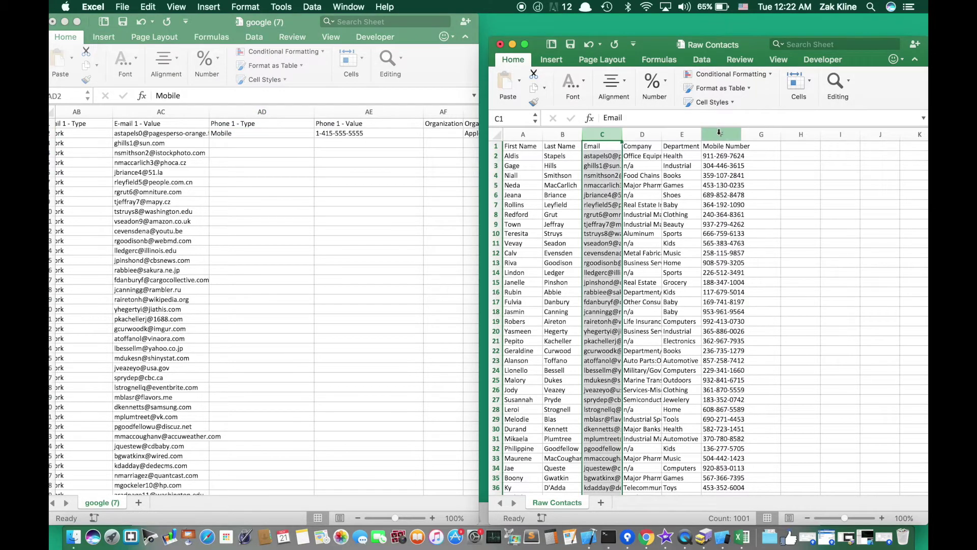
# - Paste the Raw Contacts Mobile Number column into column AE of google (7)
pyautogui.click(719, 134)
pyautogui.press('super+c')
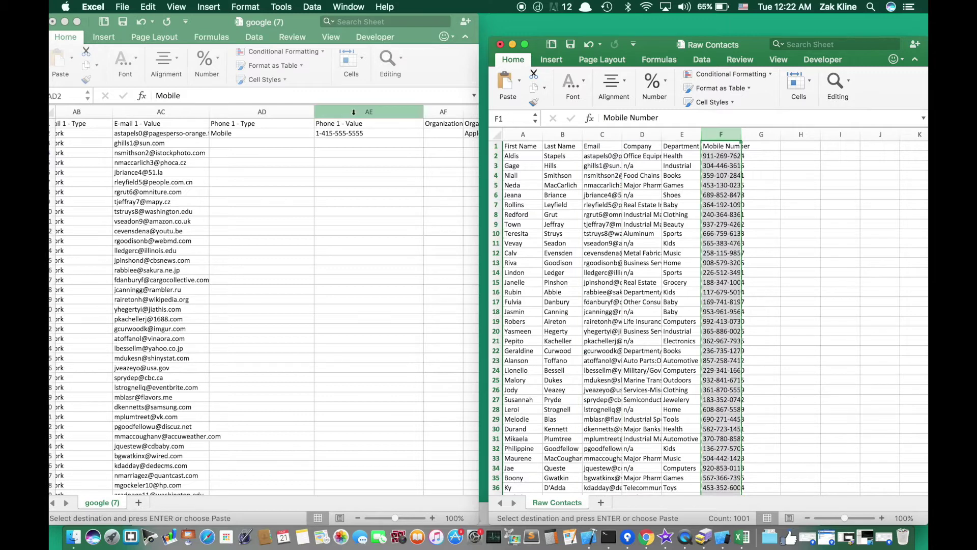
pyautogui.click(355, 116)
pyautogui.click(368, 152)
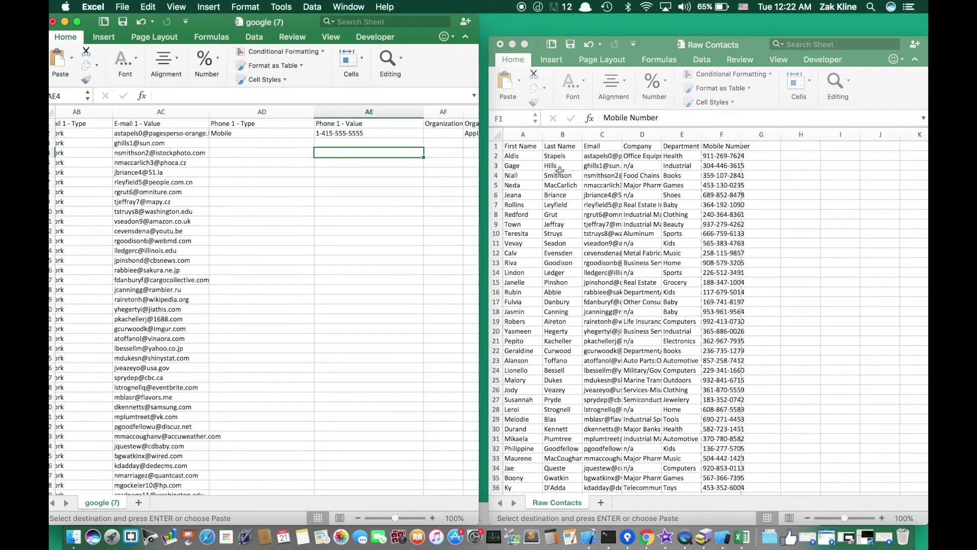
pyautogui.click(720, 135)
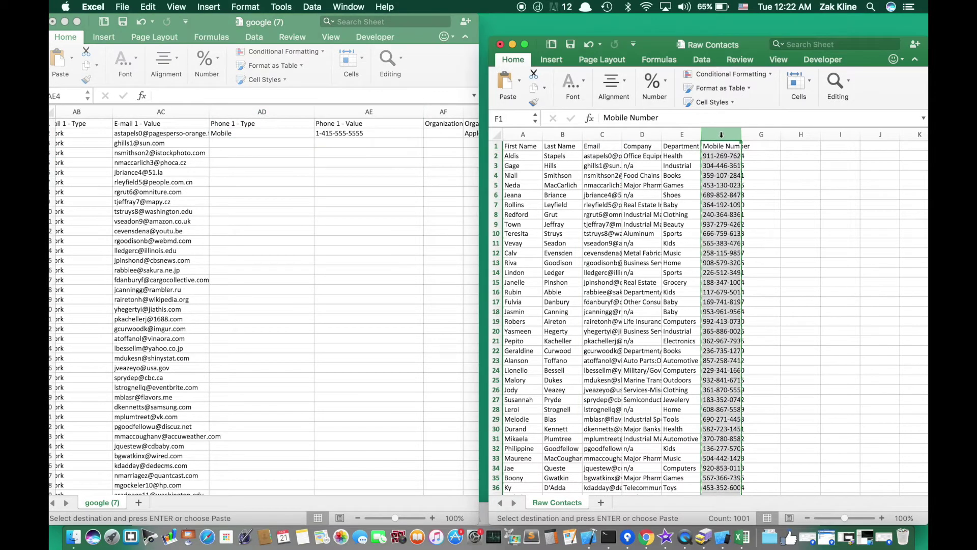
pyautogui.press('super+c')
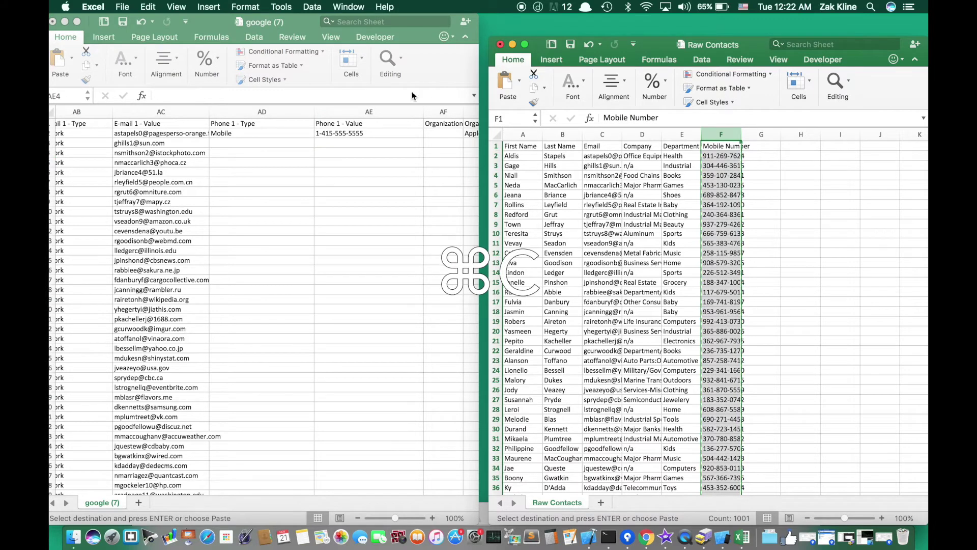
pyautogui.click(366, 106)
pyautogui.click(366, 107)
pyautogui.click(368, 108)
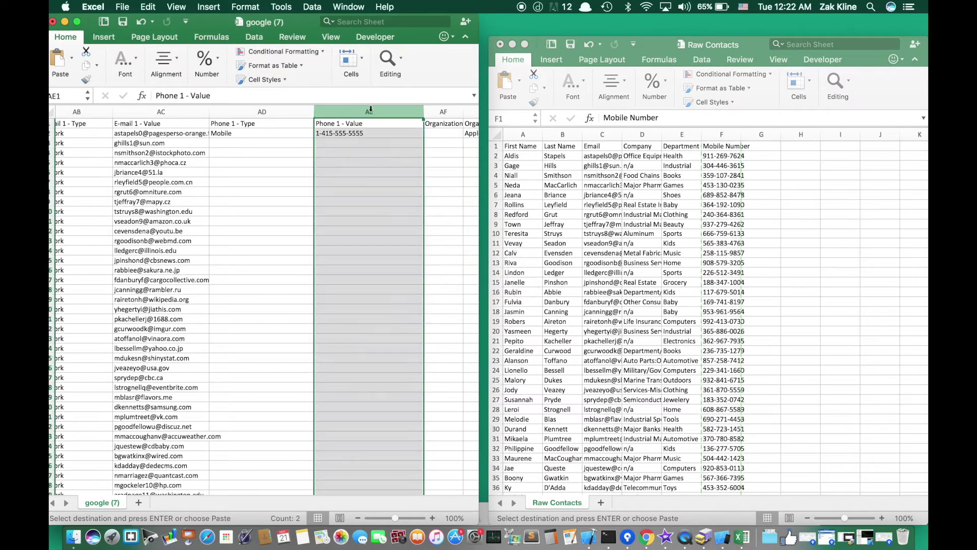
pyautogui.press('super+v')
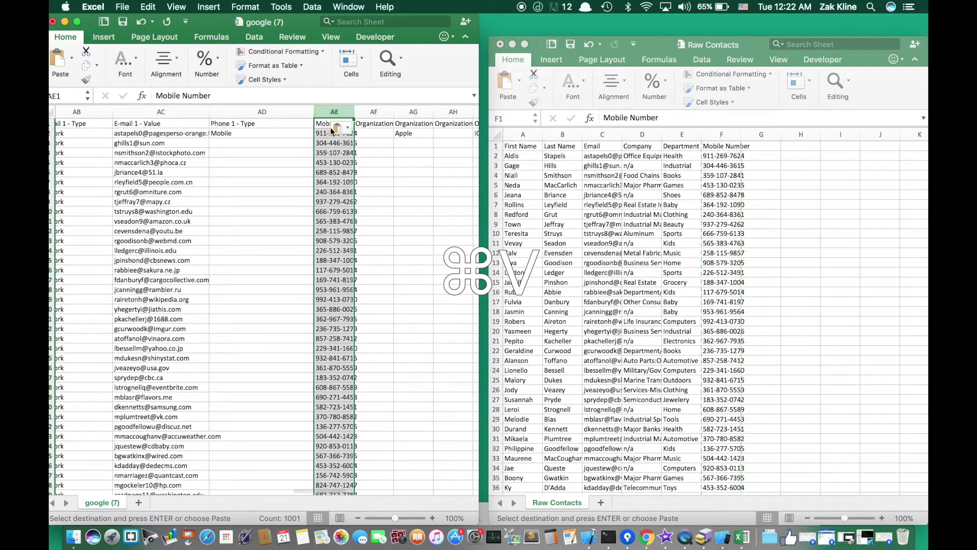
# - Restore the AE1 header to 'Phone 1 - Value' and widen column AE
pyautogui.click(319, 126)
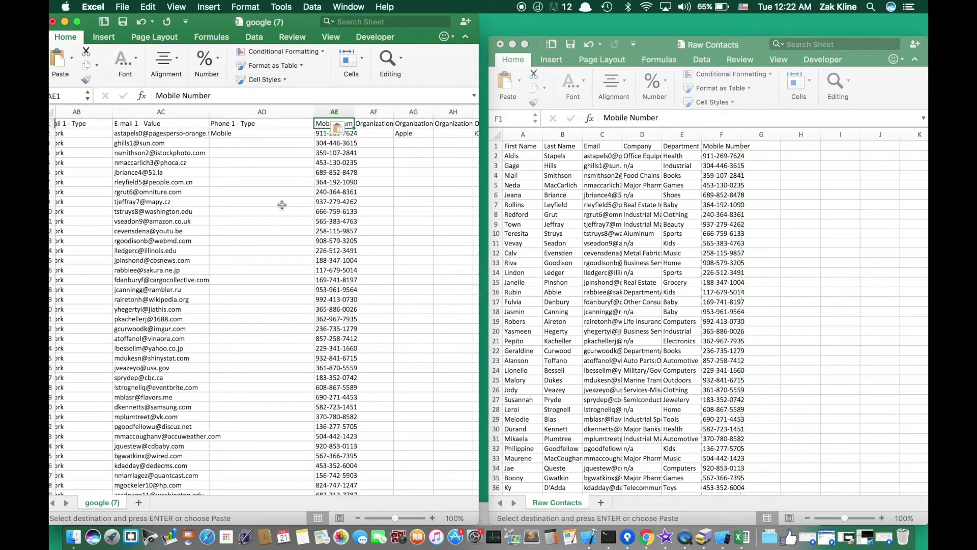
pyautogui.write('Phone 1')
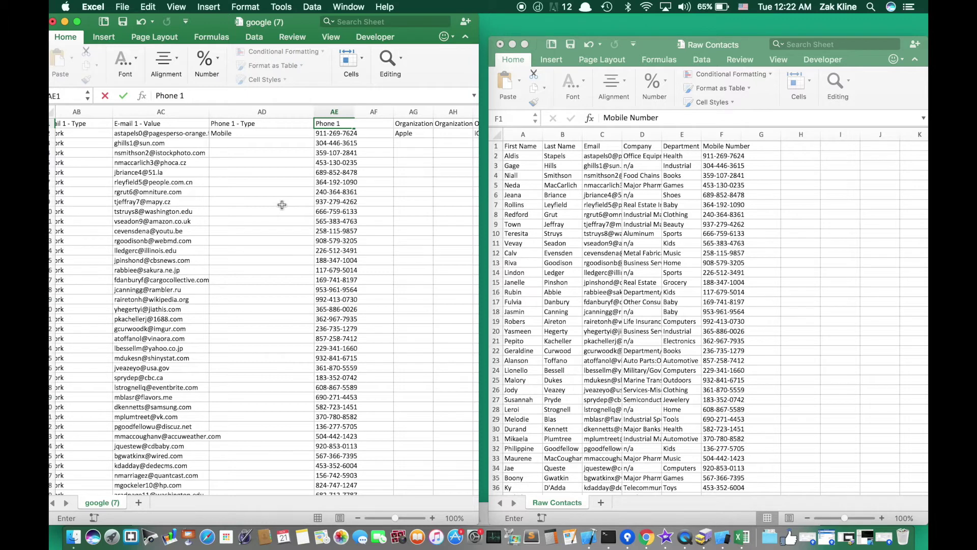
pyautogui.write(' - Value')
pyautogui.press('Return')
pyautogui.moveTo(355, 112); pyautogui.dragTo(376, 114)
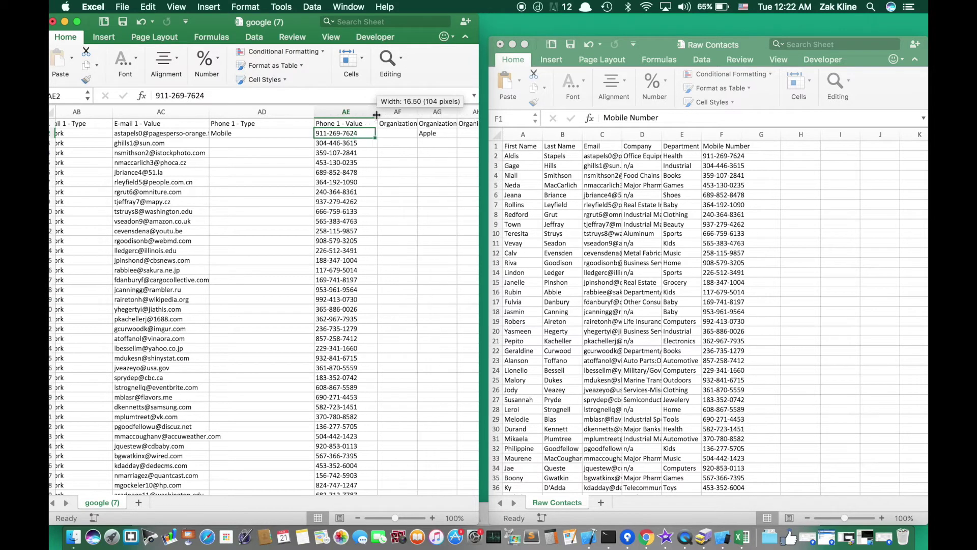
pyautogui.press('Up')
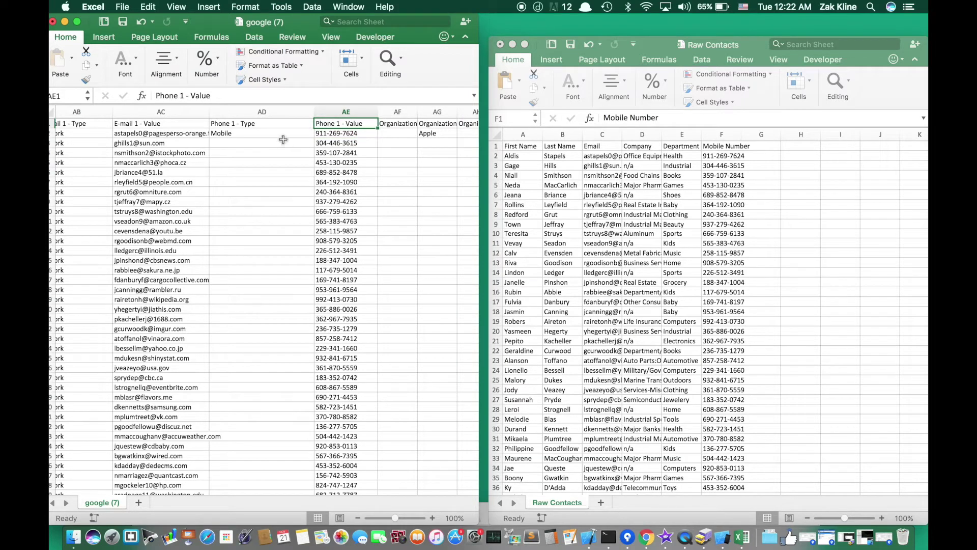
pyautogui.click(290, 136)
# - Fill Mobile down column AD to row 1001 and widen the Organization 1 - Name column
pyautogui.moveTo(313, 138); pyautogui.dragTo(299, 265)
pyautogui.scroll(15, 289, 236)
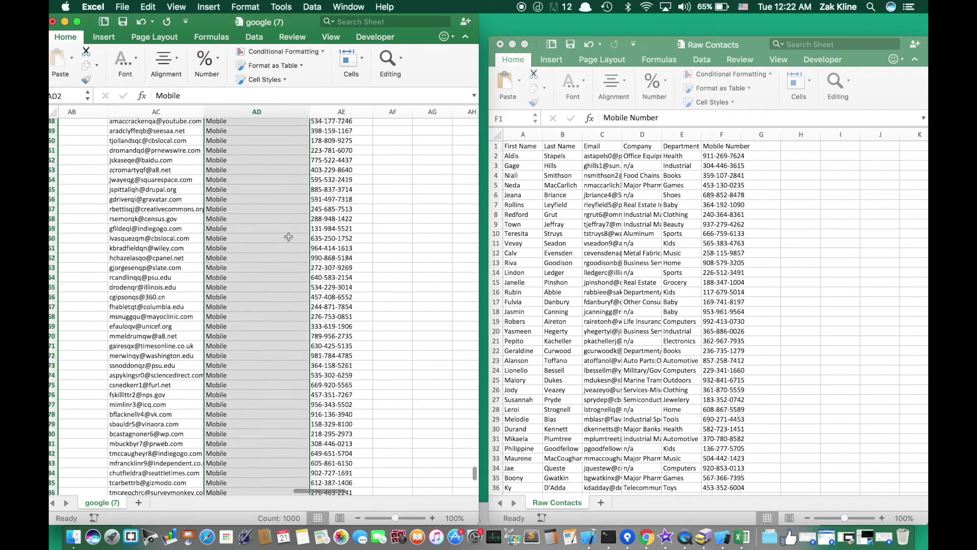
pyautogui.scroll(20, 289, 237)
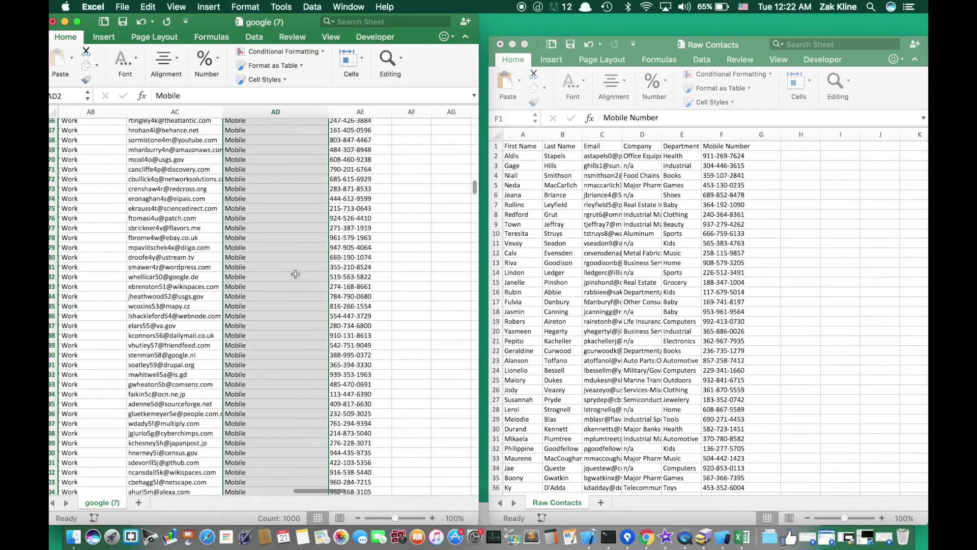
pyautogui.hscroll(5, 295, 274)
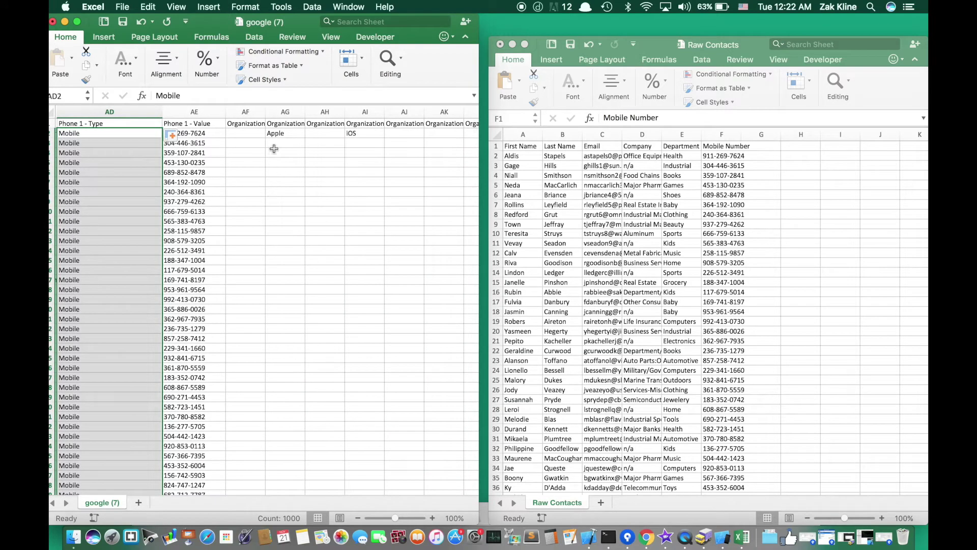
pyautogui.moveTo(305, 112); pyautogui.dragTo(360, 112)
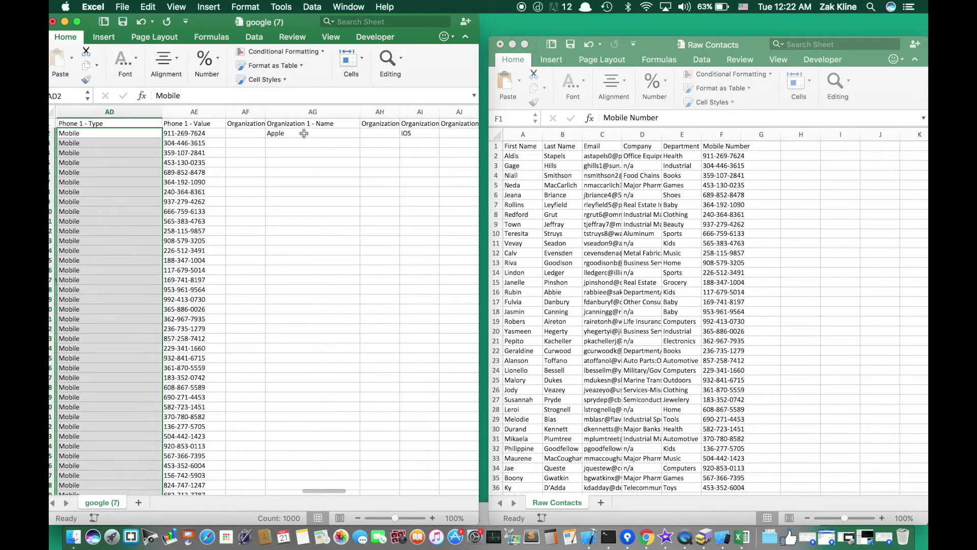
# - Paste the Raw Contacts Company column into column AG and widen it
pyautogui.click(303, 133)
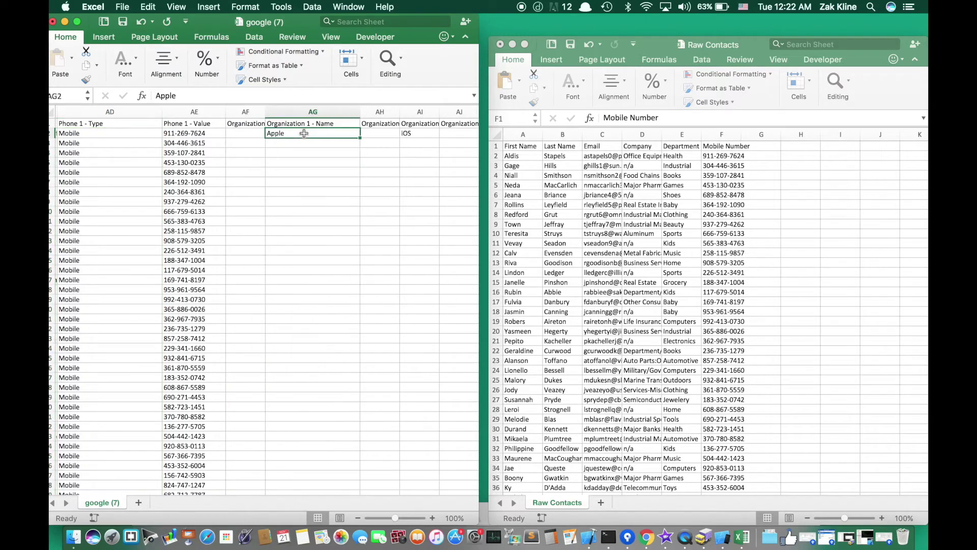
pyautogui.click(636, 136)
pyautogui.click(637, 135)
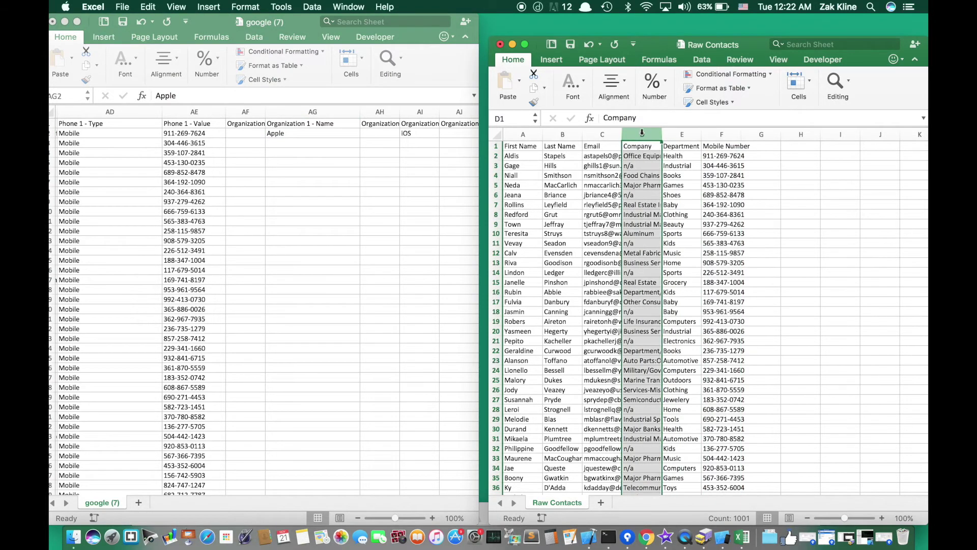
pyautogui.press('super+c')
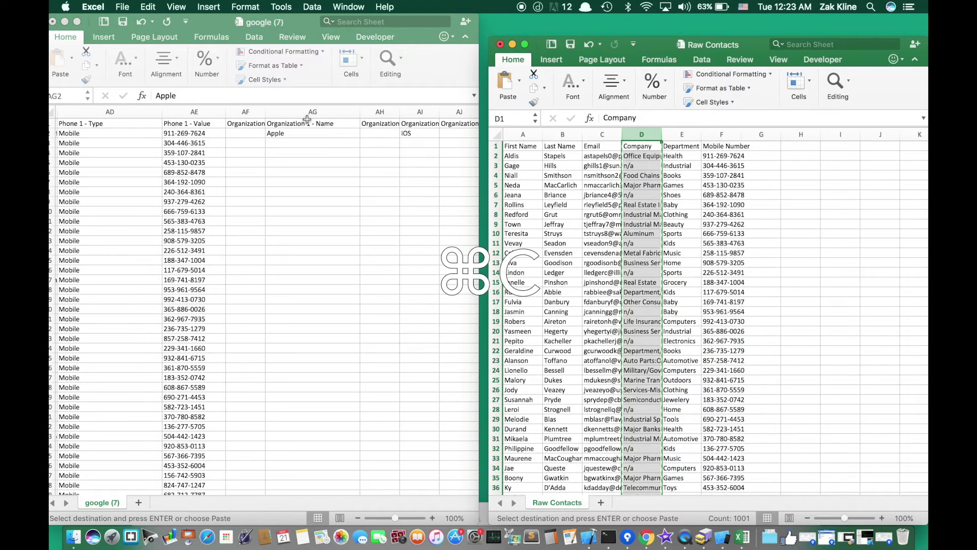
pyautogui.click(308, 114)
pyautogui.press('super+v')
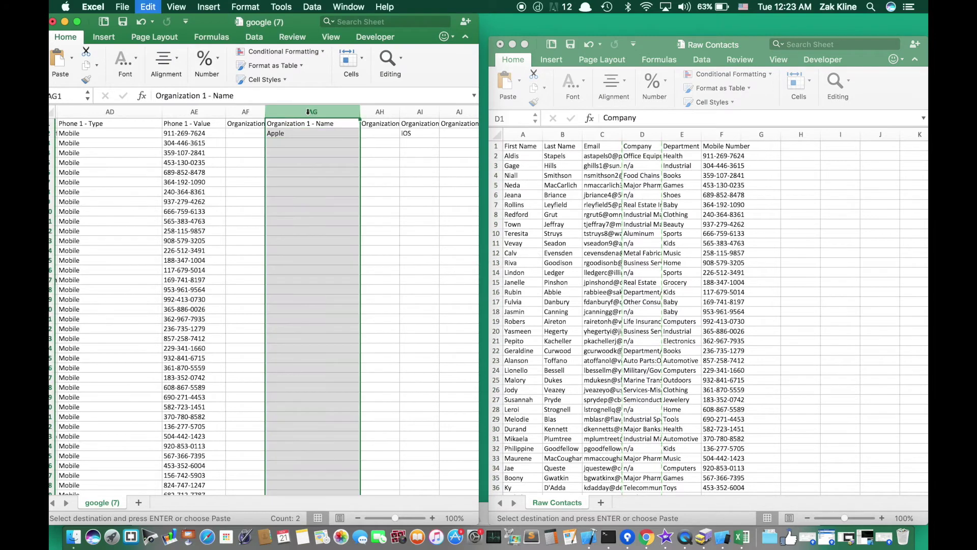
pyautogui.press('super+v')
pyautogui.moveTo(304, 109); pyautogui.dragTo(349, 108)
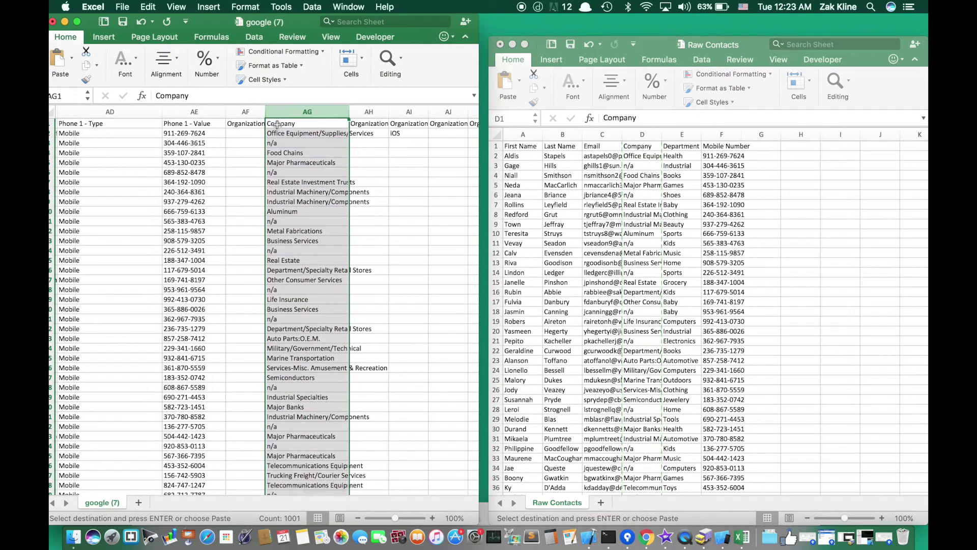
# - Restore the AG1 header to Organization 1 - Name and widen the Type and Title columns
pyautogui.click(271, 123)
pyautogui.write('Organization 1 - Name')
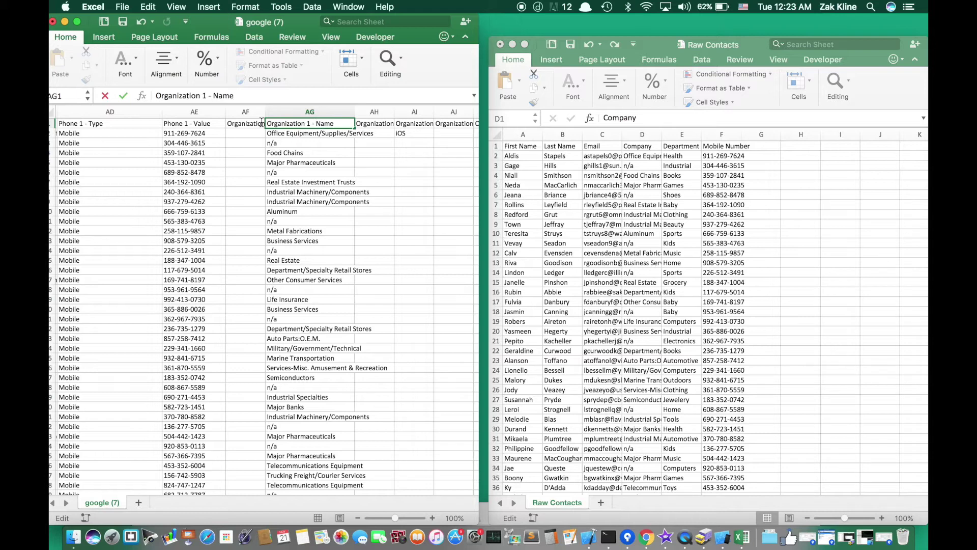
pyautogui.press('Return')
pyautogui.click(247, 123)
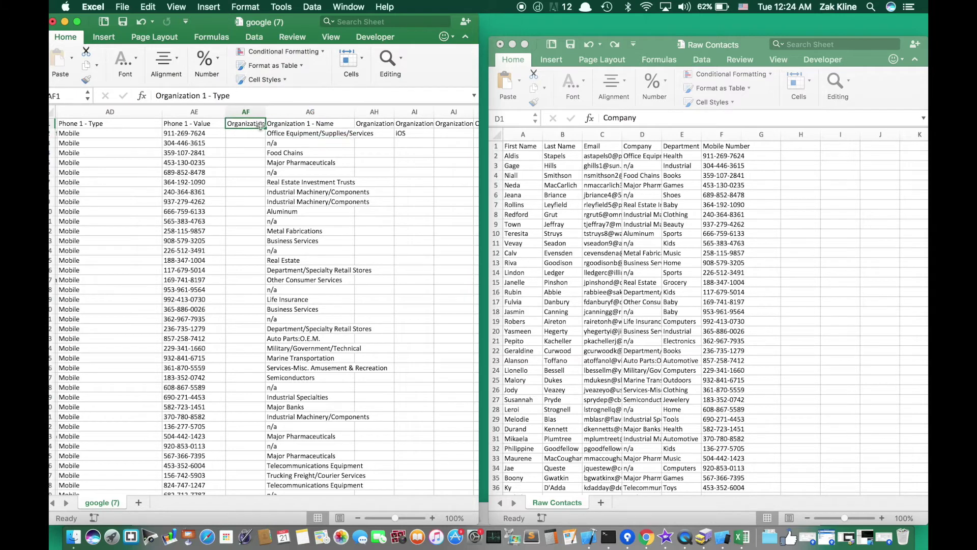
pyautogui.moveTo(266, 113); pyautogui.dragTo(294, 114)
pyautogui.moveTo(382, 111); pyautogui.dragTo(416, 111)
pyautogui.hscroll(3, 418, 142)
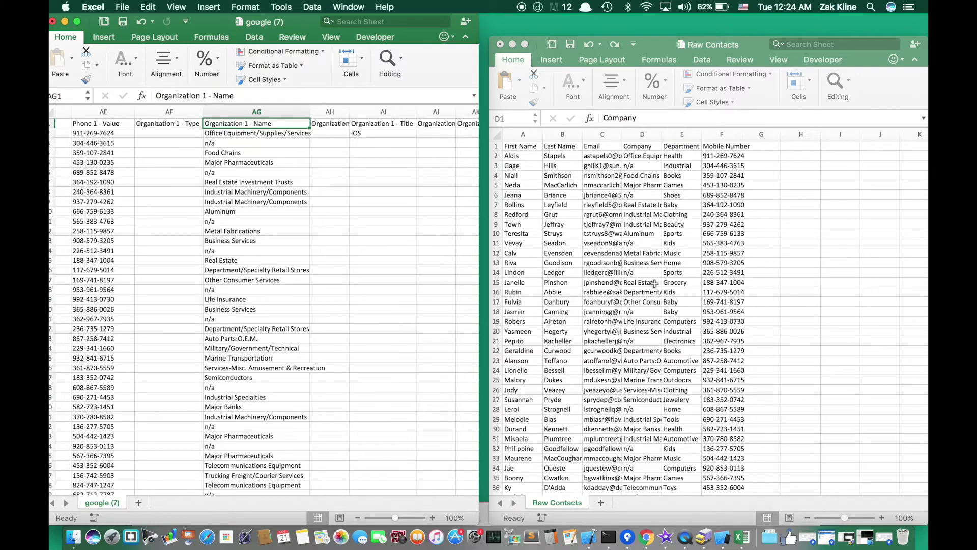
# - Paste the Raw Contacts Department column into column AI and widen it
pyautogui.click(680, 137)
pyautogui.hotkey('ctrl', 'space')
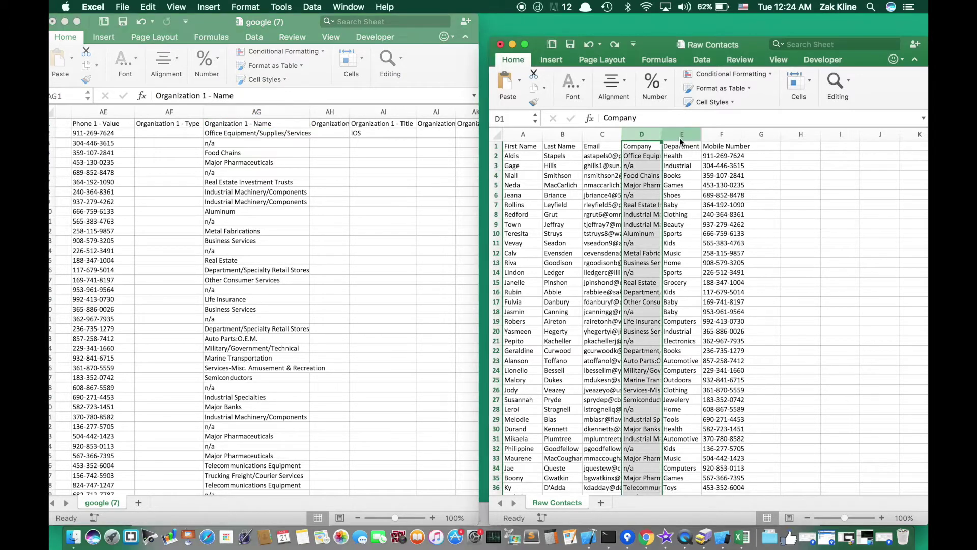
pyautogui.click(681, 135)
pyautogui.press('super+c')
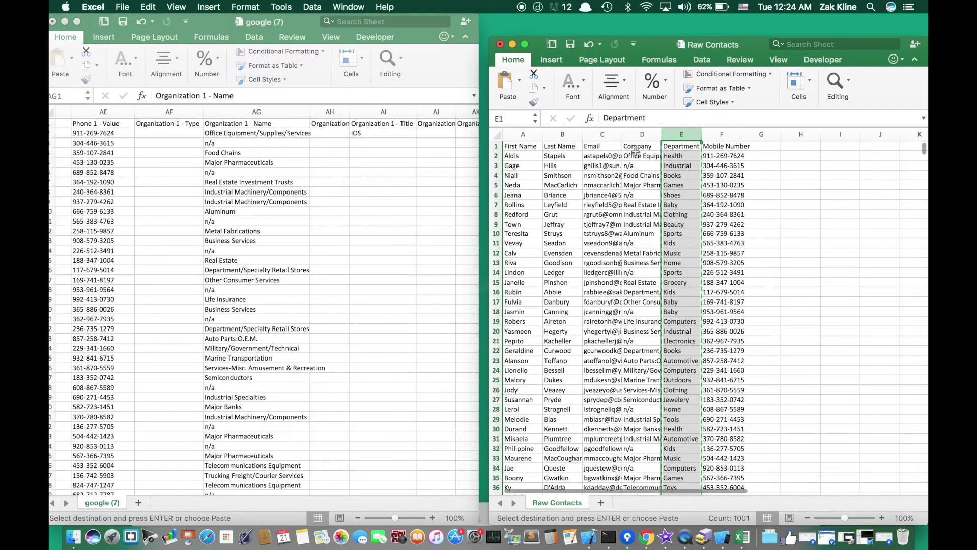
pyautogui.click(379, 113)
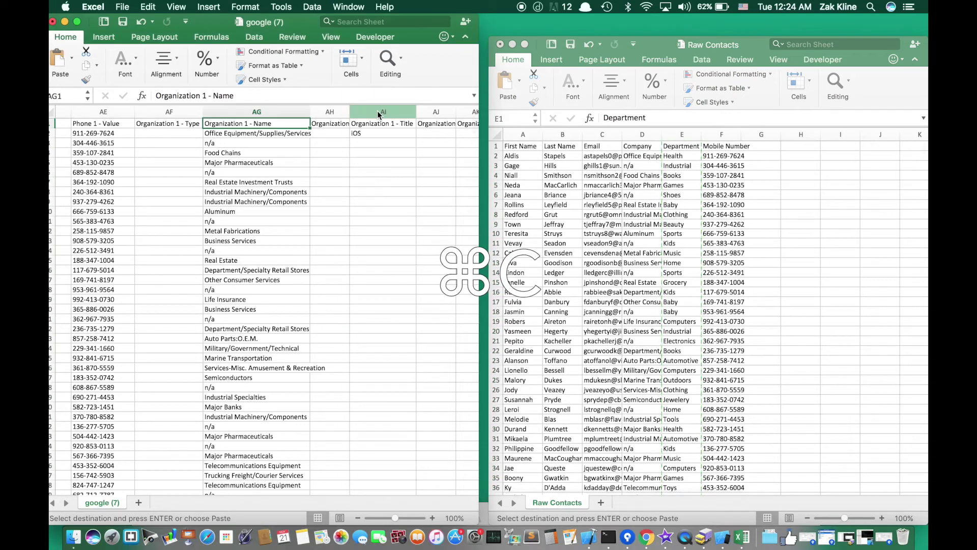
pyautogui.click(381, 113)
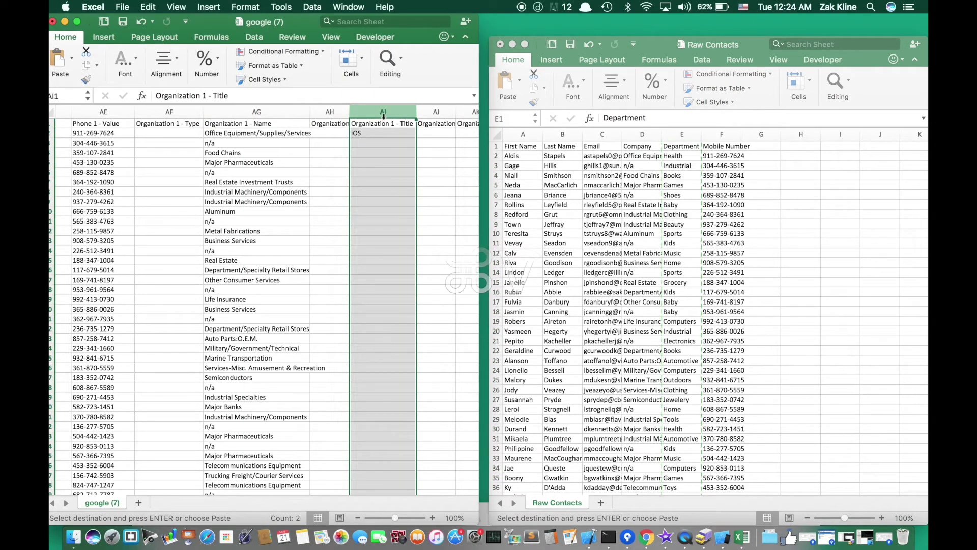
pyautogui.press('super+v')
pyautogui.moveTo(389, 113); pyautogui.dragTo(413, 113)
# - Retype the AI1 header as 'Organization 1 - Title' and compare departments with Raw Contacts
pyautogui.doubleClick(363, 124)
pyautogui.write('Organization 1')
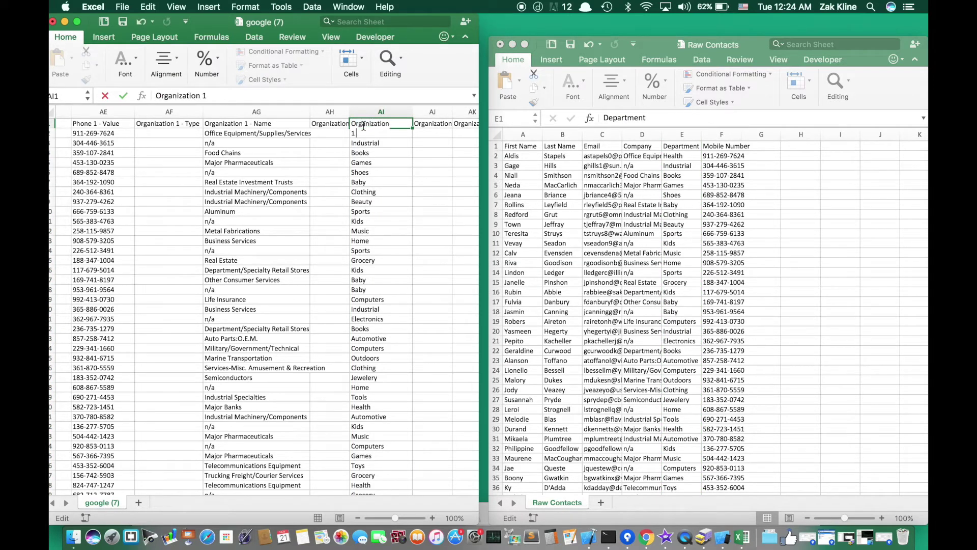
pyautogui.write(' - Title')
pyautogui.press('Return')
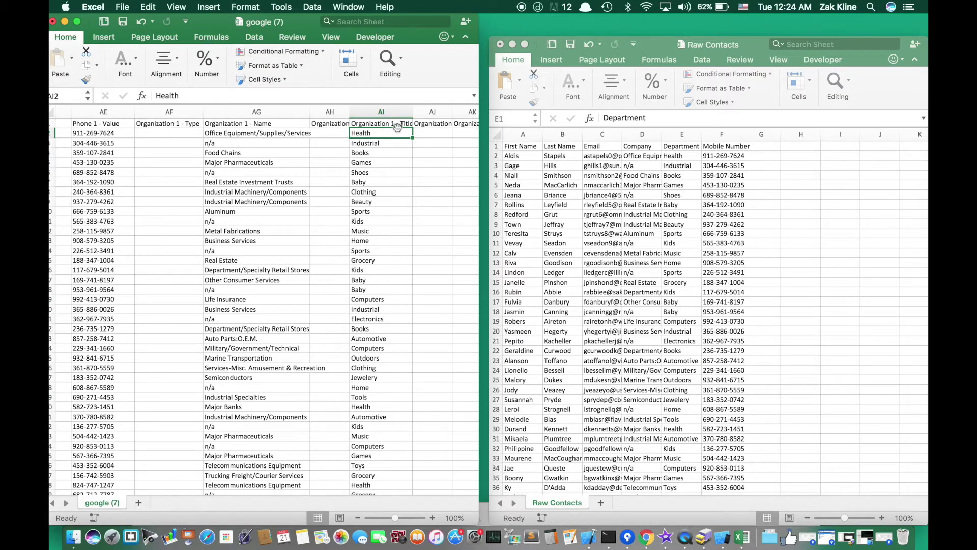
pyautogui.hscroll(1, 402, 235)
pyautogui.hscroll(2, 402, 235)
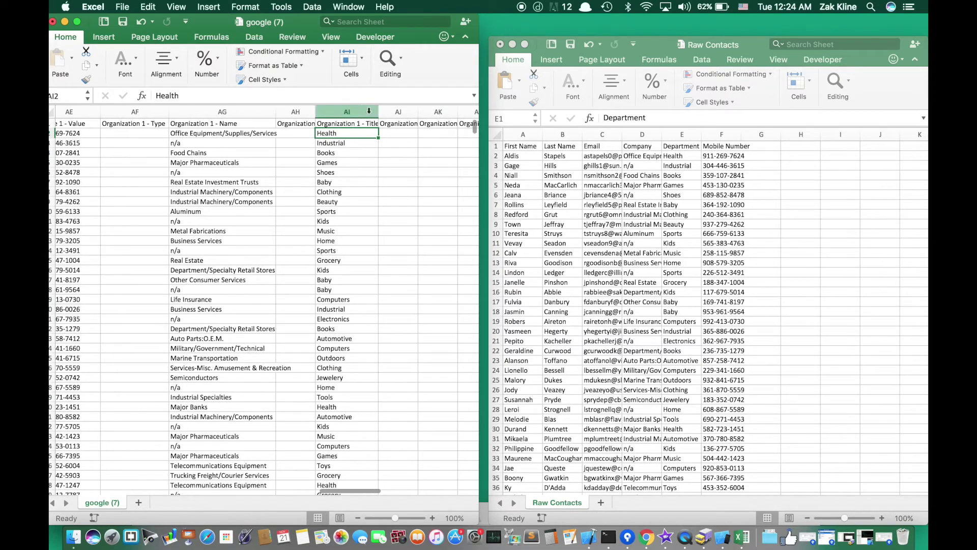
pyautogui.moveTo(379, 112); pyautogui.dragTo(390, 113)
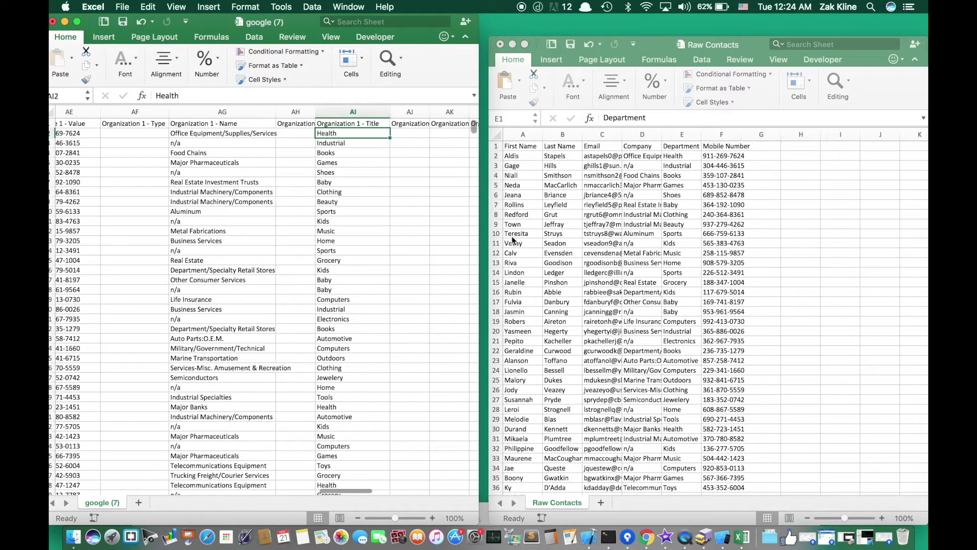
pyautogui.hscroll(1, 441, 214)
pyautogui.hscroll(-3, 441, 215)
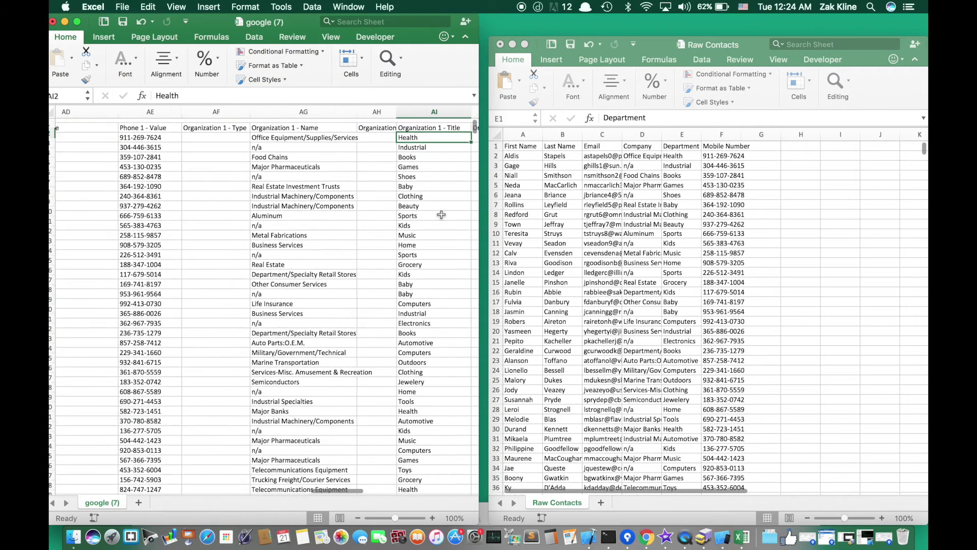
pyautogui.hscroll(5, 441, 214)
pyautogui.hscroll(3, 446, 188)
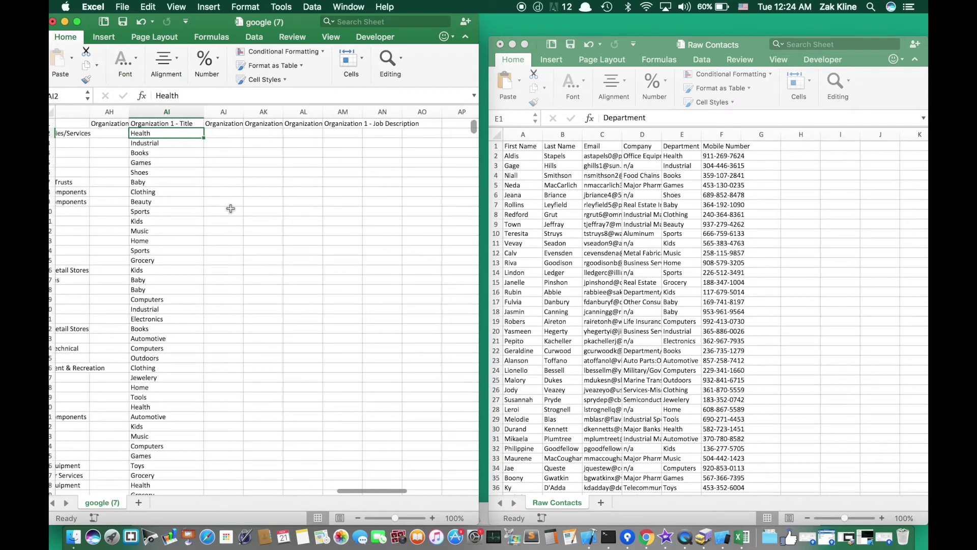
pyautogui.click(526, 243)
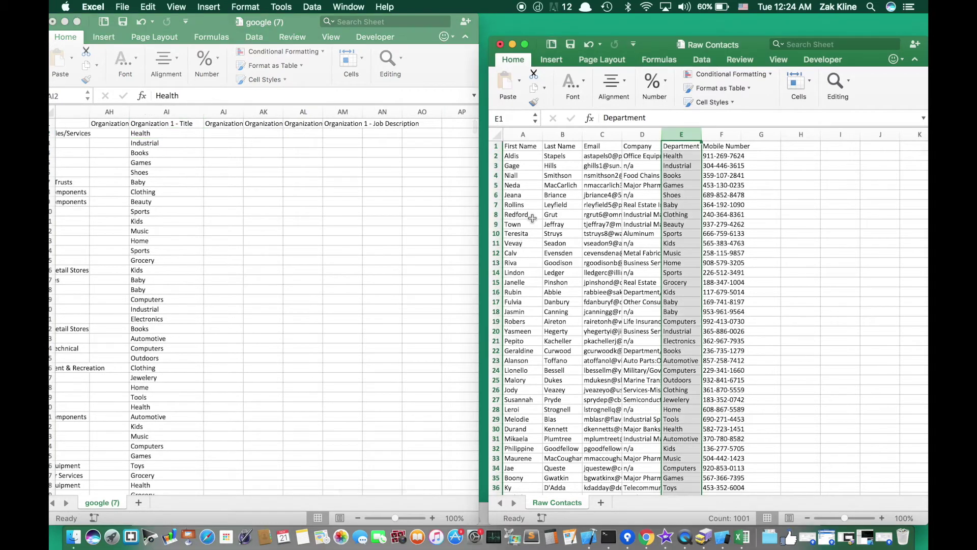
pyautogui.hscroll(-5, 328, 221)
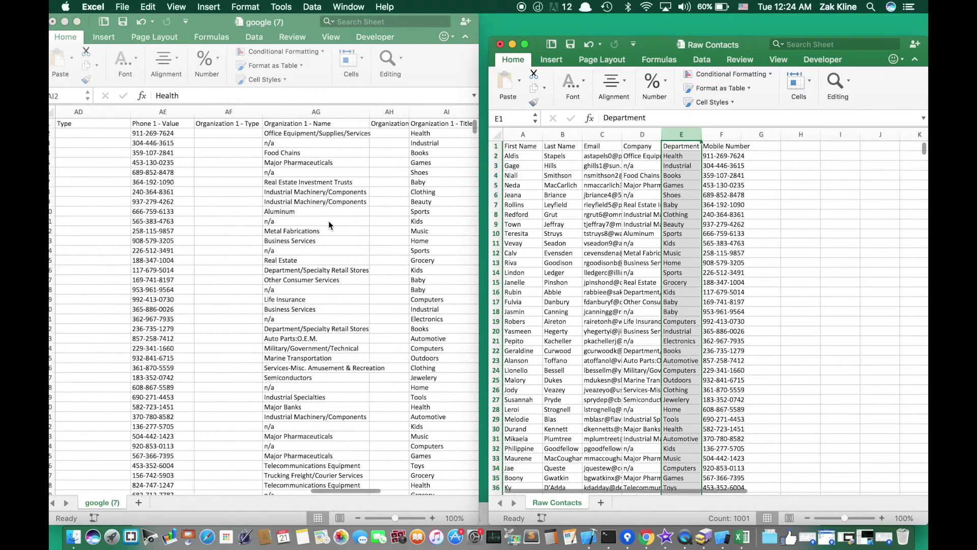
pyautogui.click(328, 221)
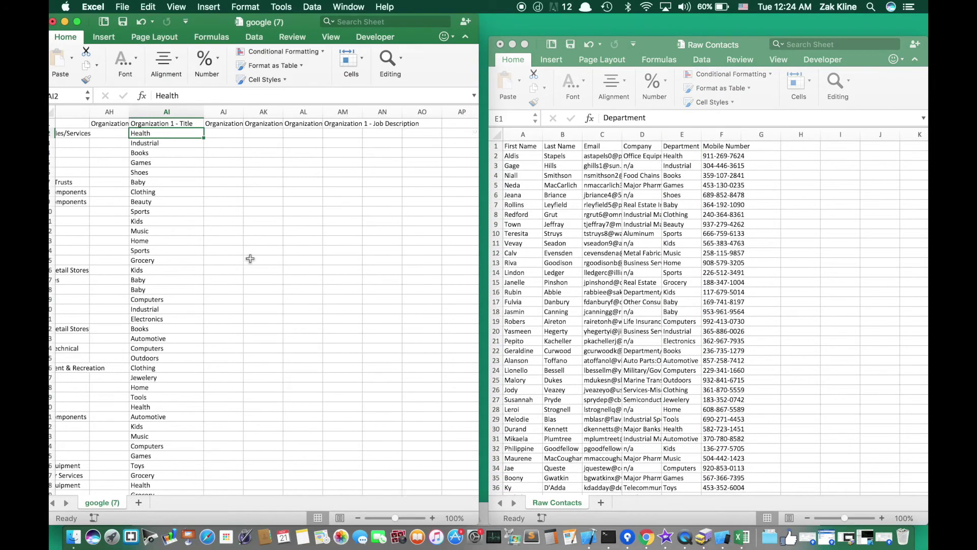
# - Save the sheet as 'Google Import of Raw Contacts' in CSV format on the desktop
pyautogui.click(122, 7)
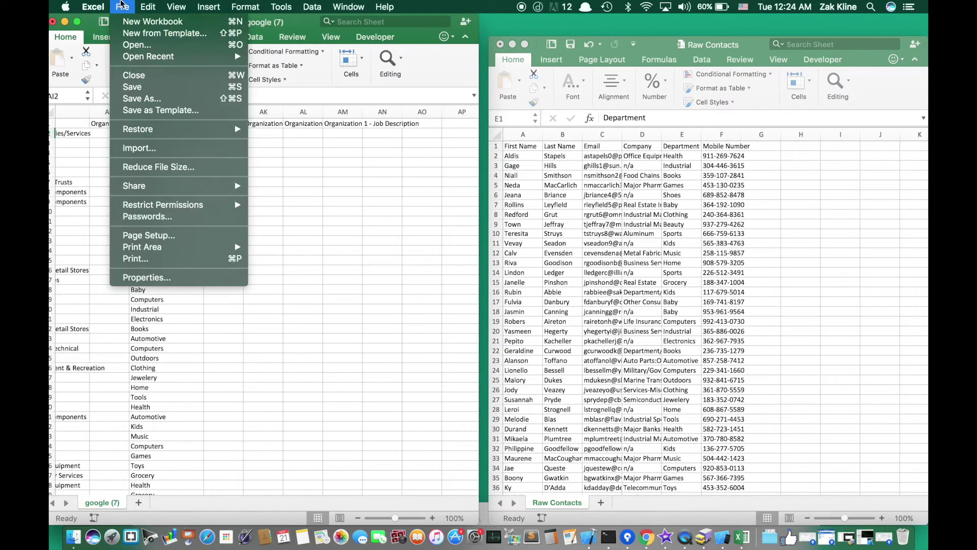
pyautogui.click(137, 98)
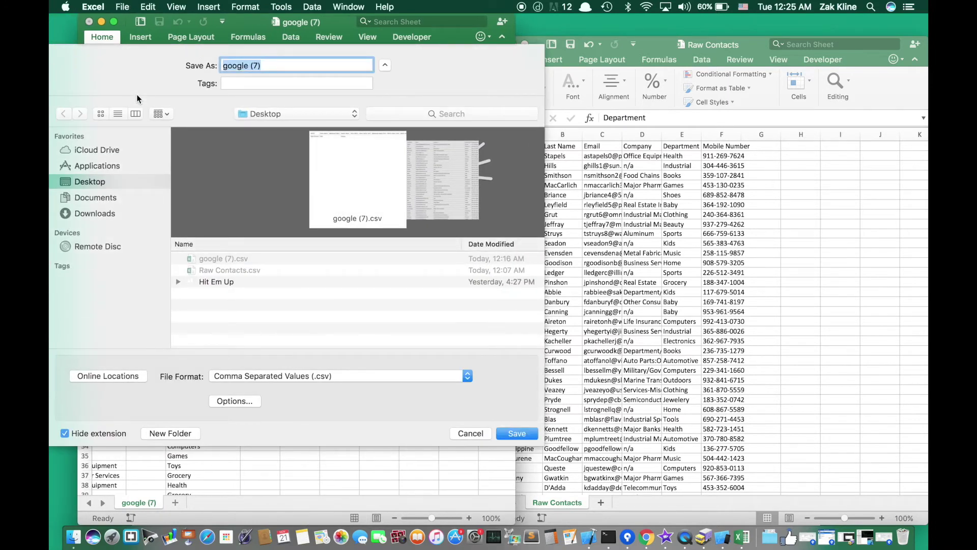
pyautogui.write('Google')
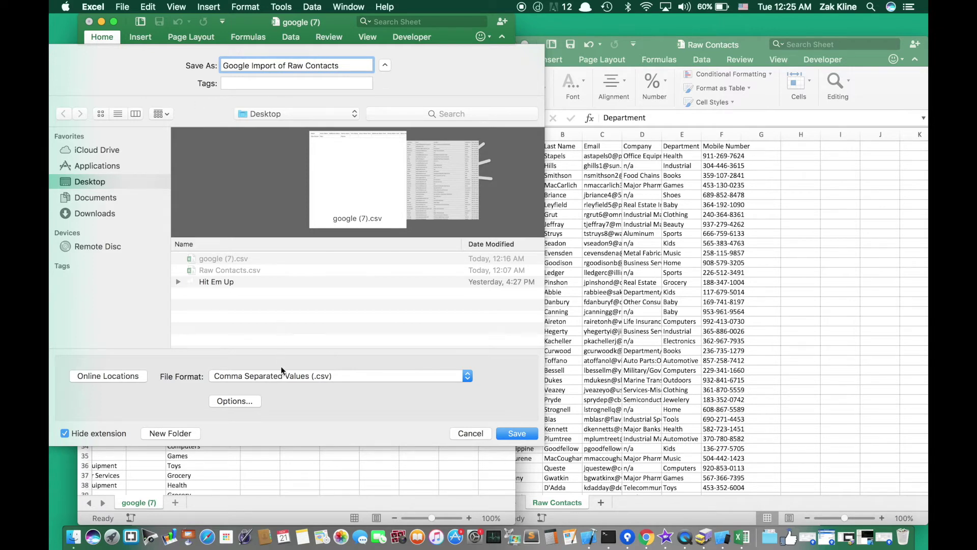
pyautogui.click(281, 379)
pyautogui.click(281, 379)
pyautogui.click(516, 433)
pyautogui.click(560, 229)
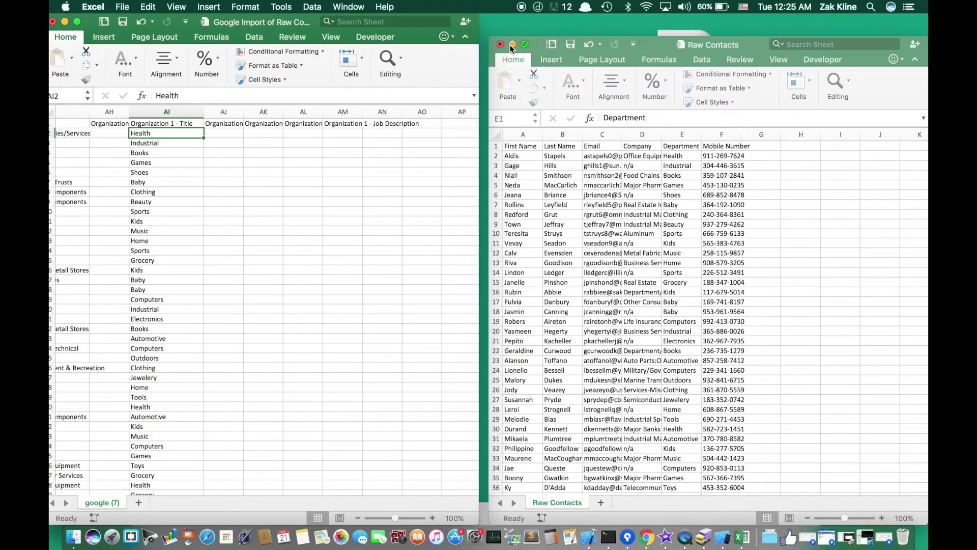
# - Quit Excel, saving changes, and reposition the new CSV on the desktop
pyautogui.press('super+q')
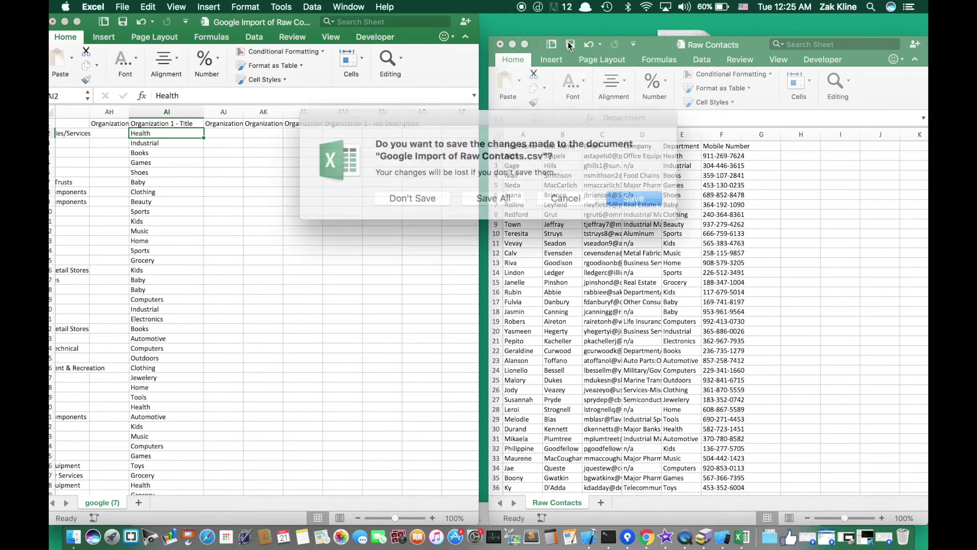
pyautogui.click(608, 195)
pyautogui.moveTo(652, 75); pyautogui.dragTo(501, 219)
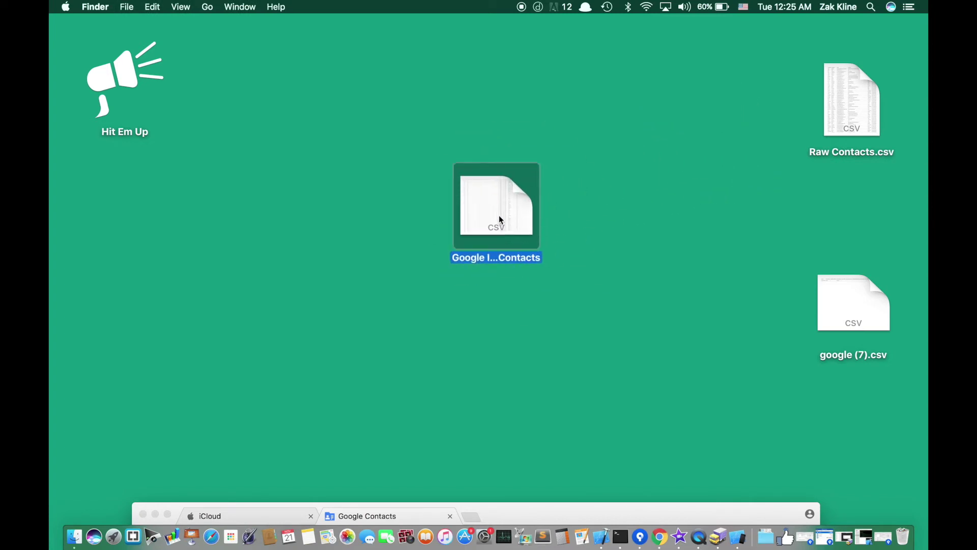
# - Bring Chrome forward and delete the checked placeholder contact via More > Delete contact
pyautogui.moveTo(559, 510); pyautogui.dragTo(831, 180)
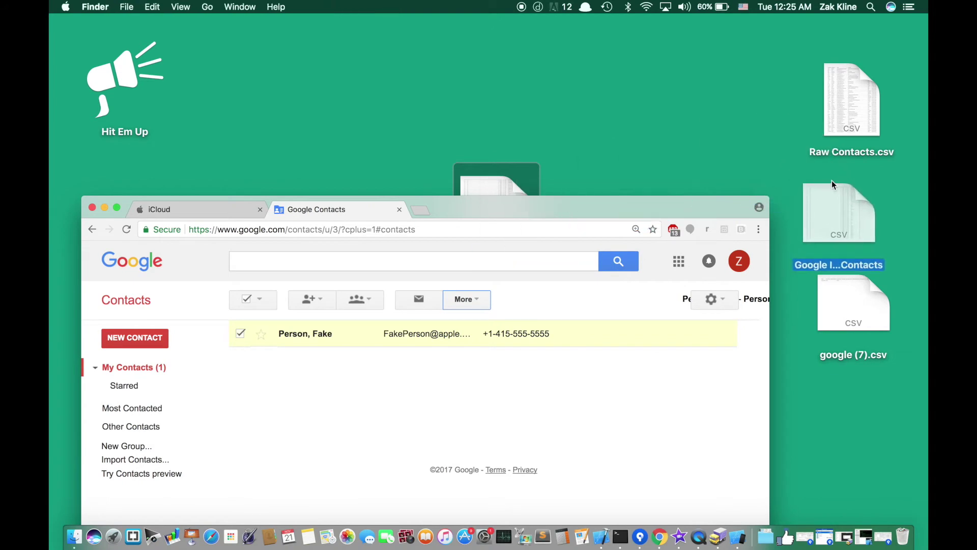
pyautogui.moveTo(675, 203); pyautogui.dragTo(688, 14)
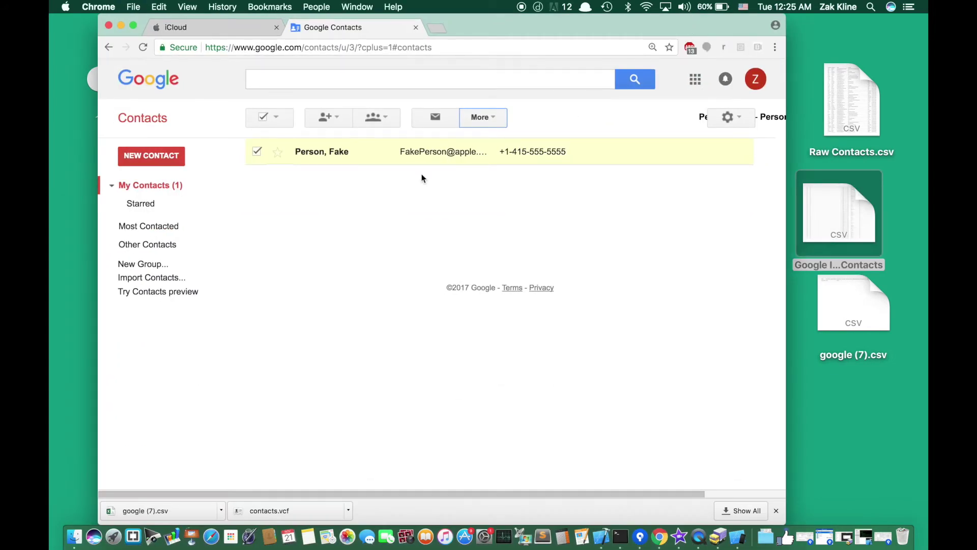
pyautogui.click(481, 117)
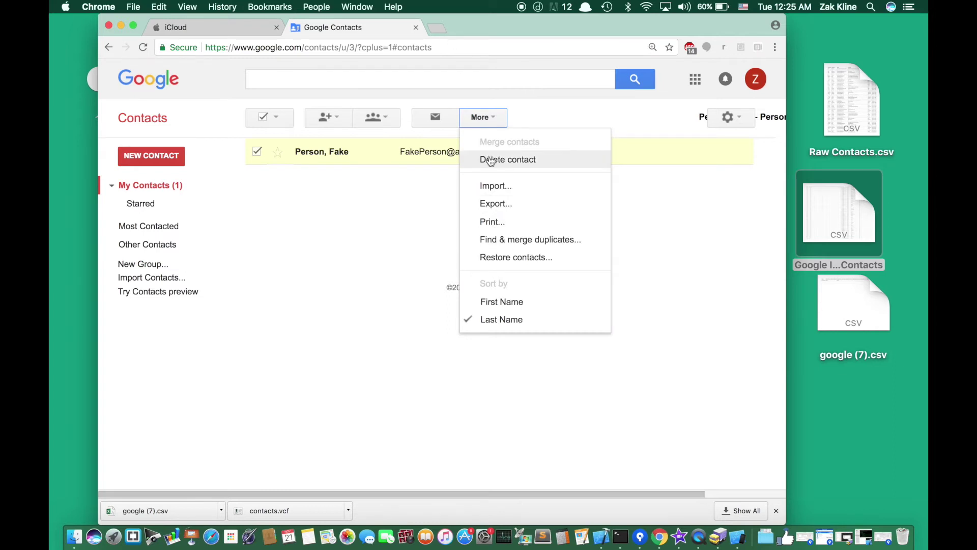
pyautogui.click(489, 159)
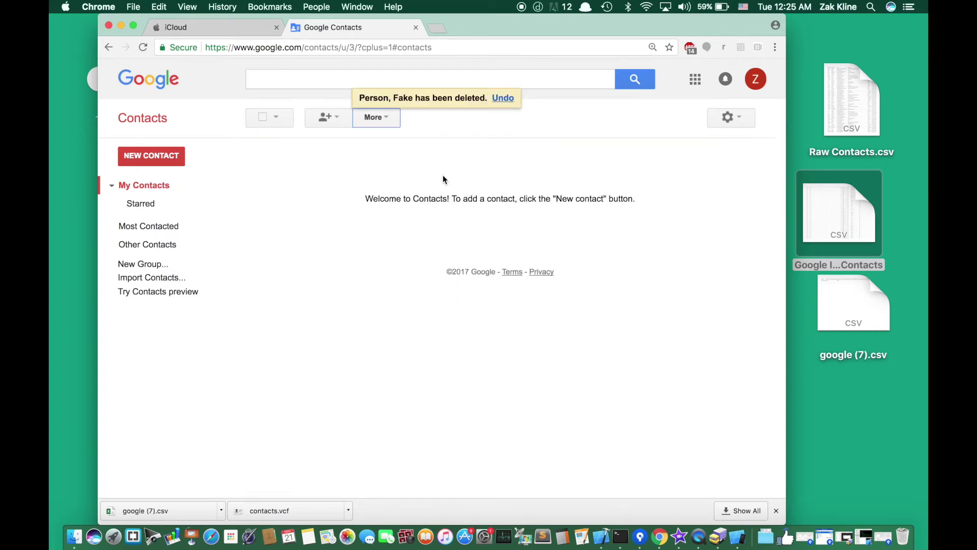
# - Open the Import Contacts dialog and review its supported sources: Outlook, Outlook Express, Yahoo!
pyautogui.click(163, 278)
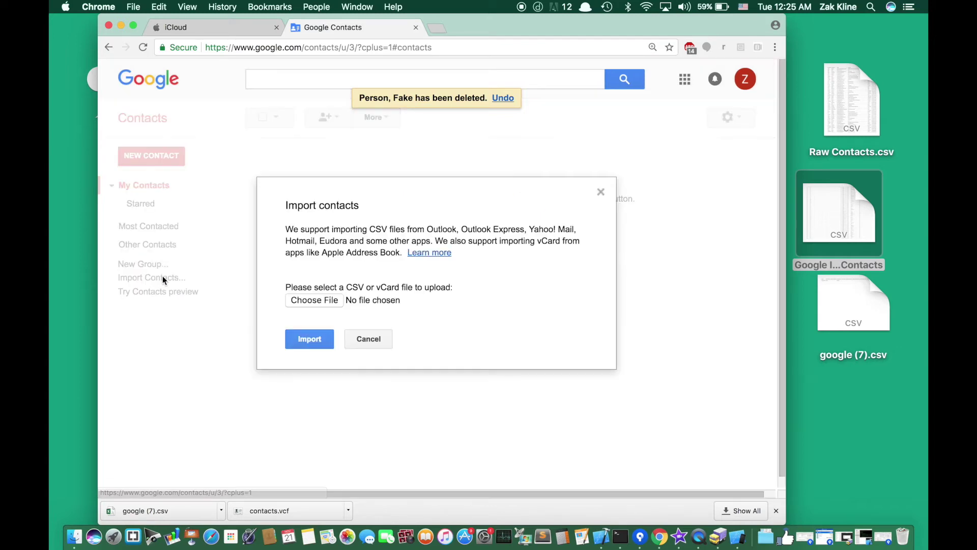
pyautogui.moveTo(319, 283); pyautogui.dragTo(422, 284)
pyautogui.click(406, 276)
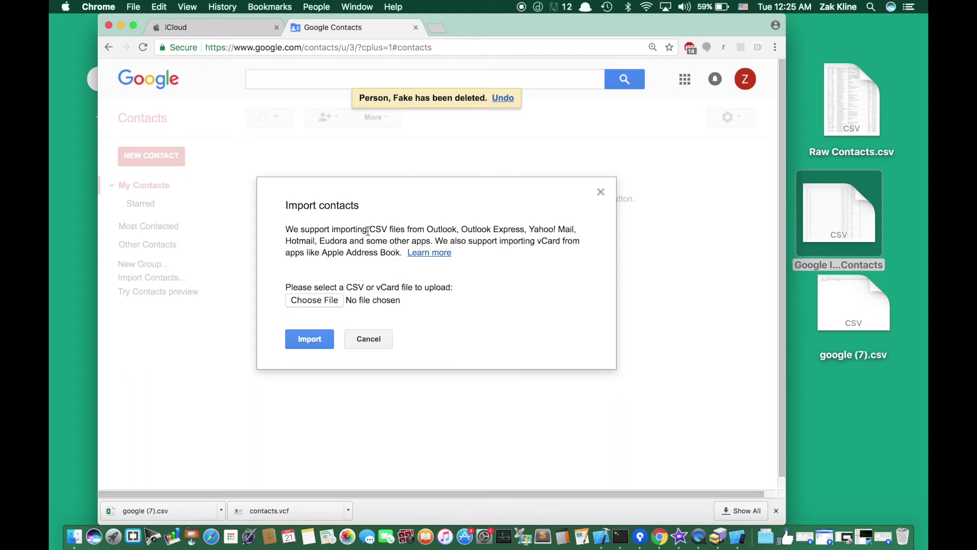
pyautogui.doubleClick(440, 225)
pyautogui.moveTo(466, 231); pyautogui.dragTo(517, 230)
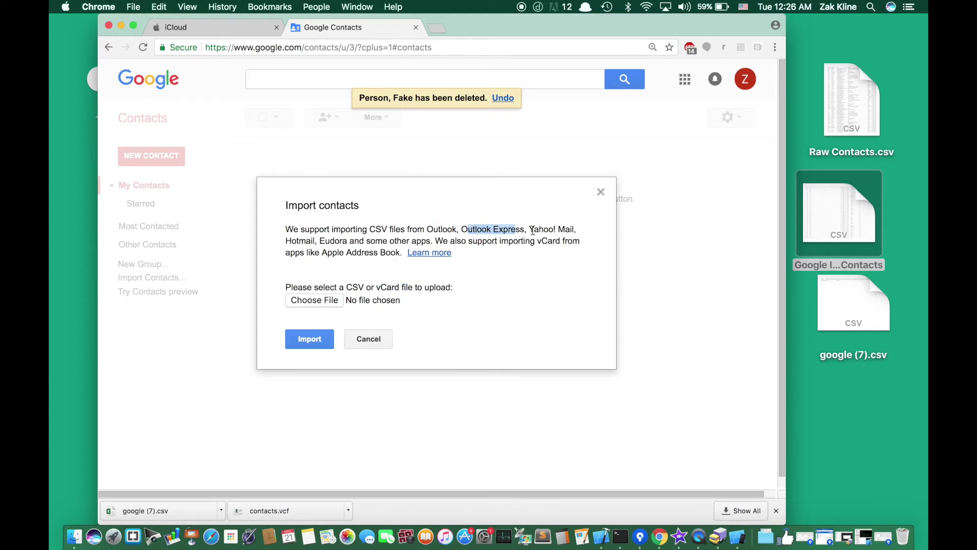
pyautogui.doubleClick(536, 231)
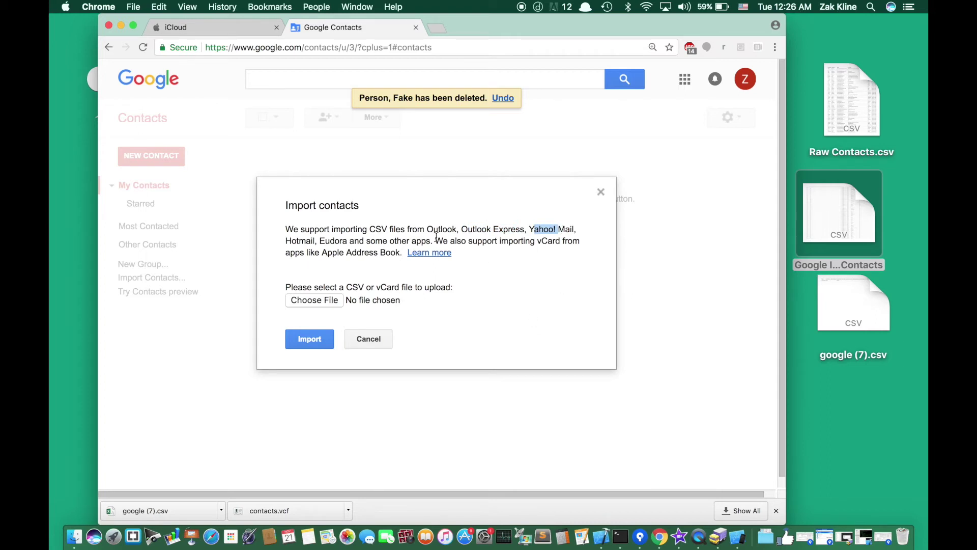
pyautogui.click(452, 230)
# - Import 'Google Import of Raw Contacts.csv' and reload the contacts page
pyautogui.click(321, 304)
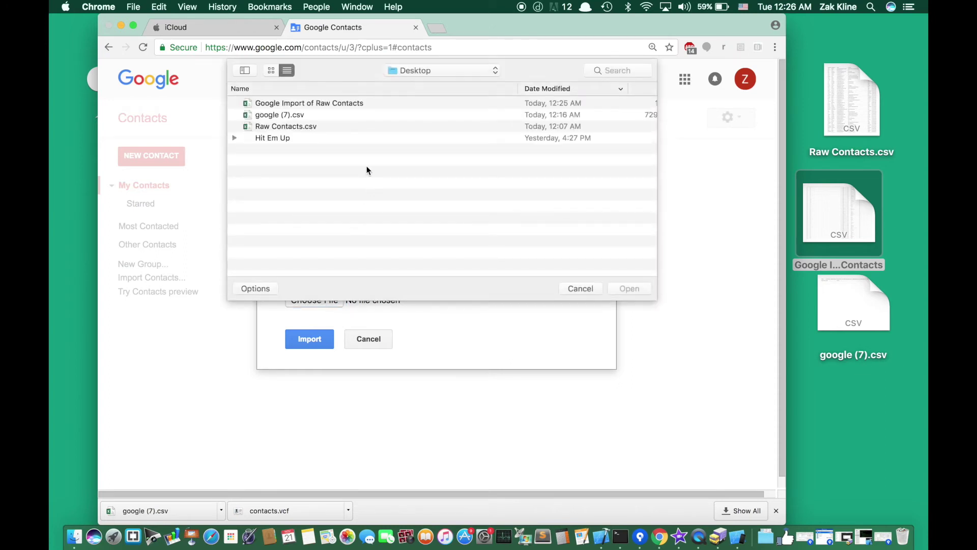
pyautogui.moveTo(816, 204); pyautogui.dragTo(504, 188)
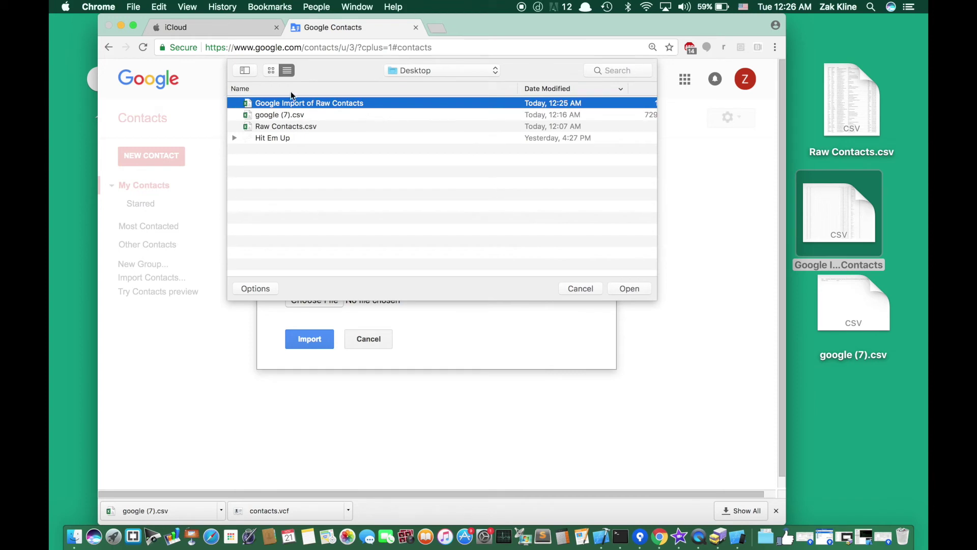
pyautogui.click(630, 286)
pyautogui.click(321, 336)
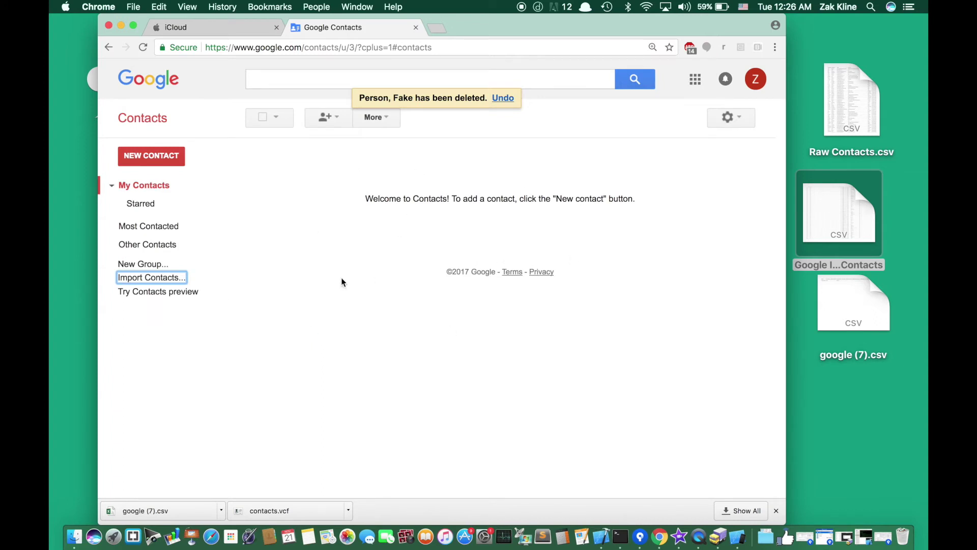
pyautogui.click(353, 49)
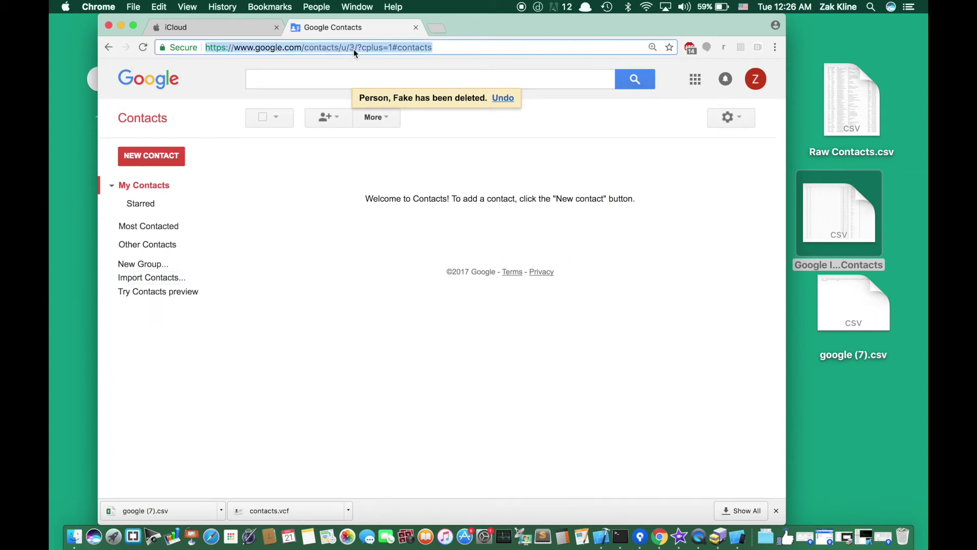
pyautogui.press('Return')
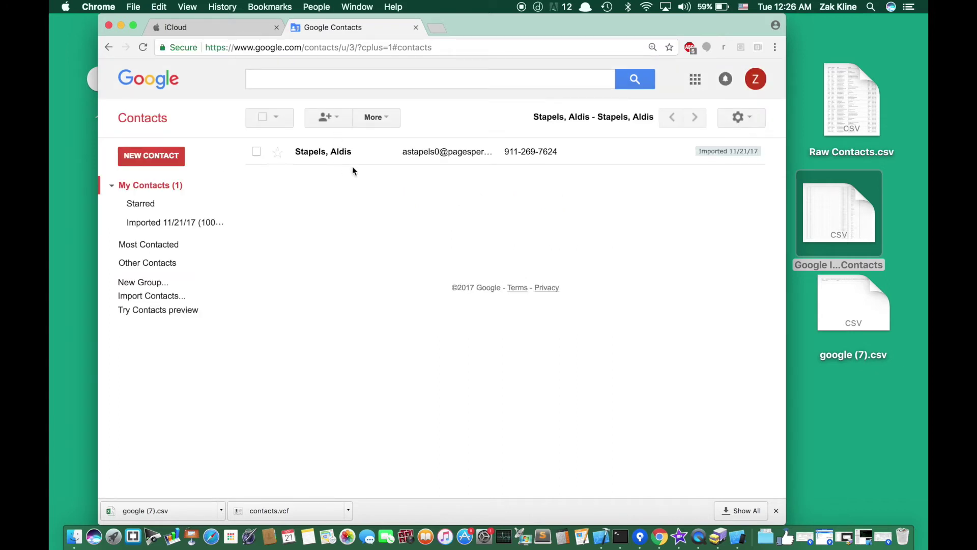
# - Open the Imported 11/21/17 group, widen the browser, and inspect one imported contact's details
pyautogui.click(183, 226)
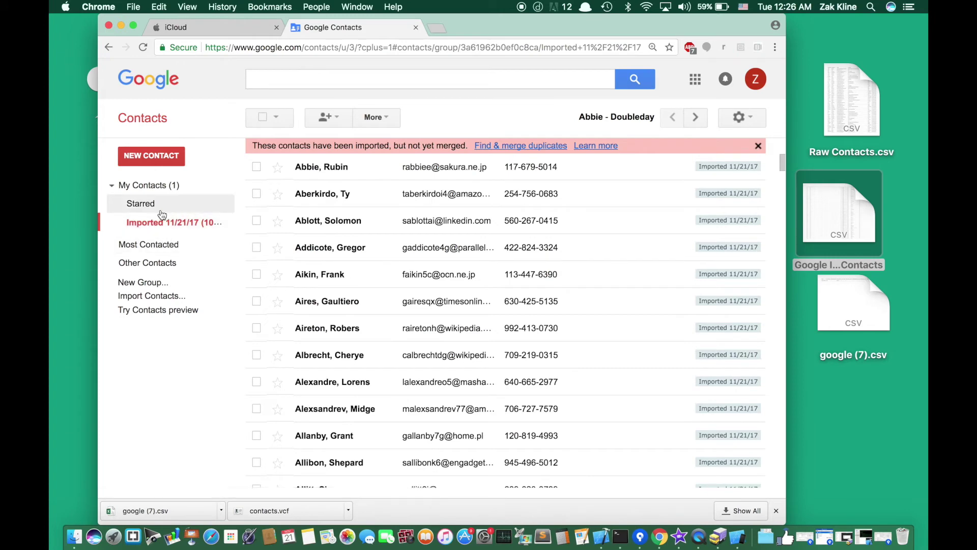
pyautogui.moveTo(264, 147); pyautogui.dragTo(444, 149)
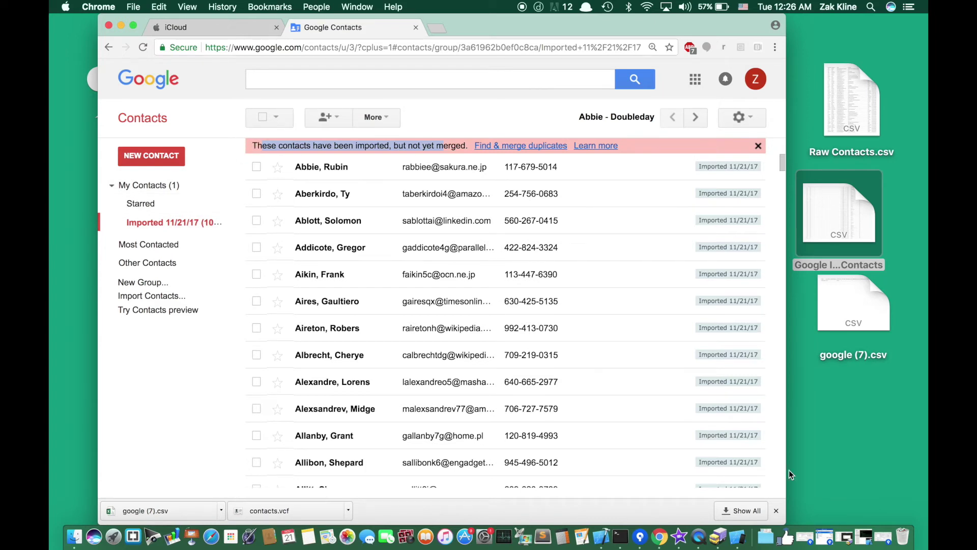
pyautogui.moveTo(787, 518); pyautogui.dragTo(929, 505)
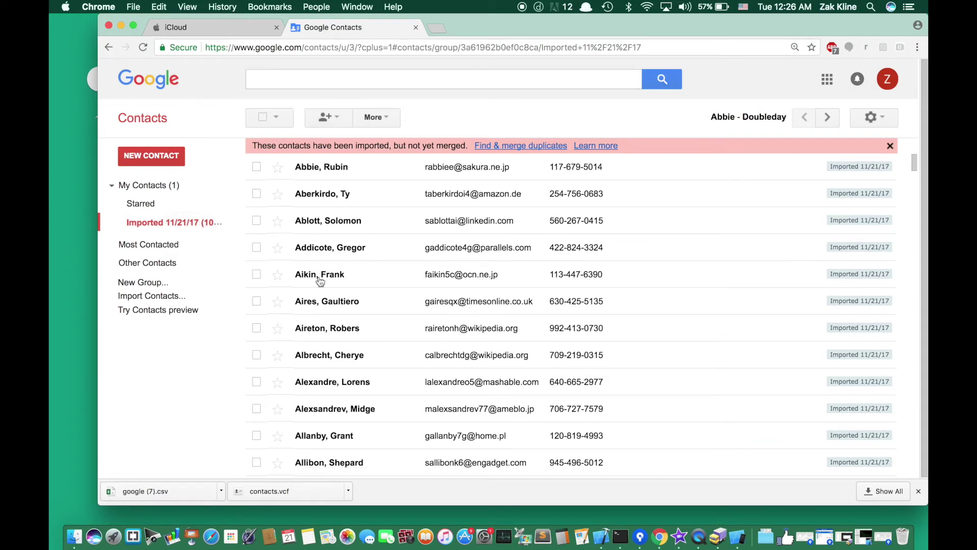
pyautogui.click(362, 165)
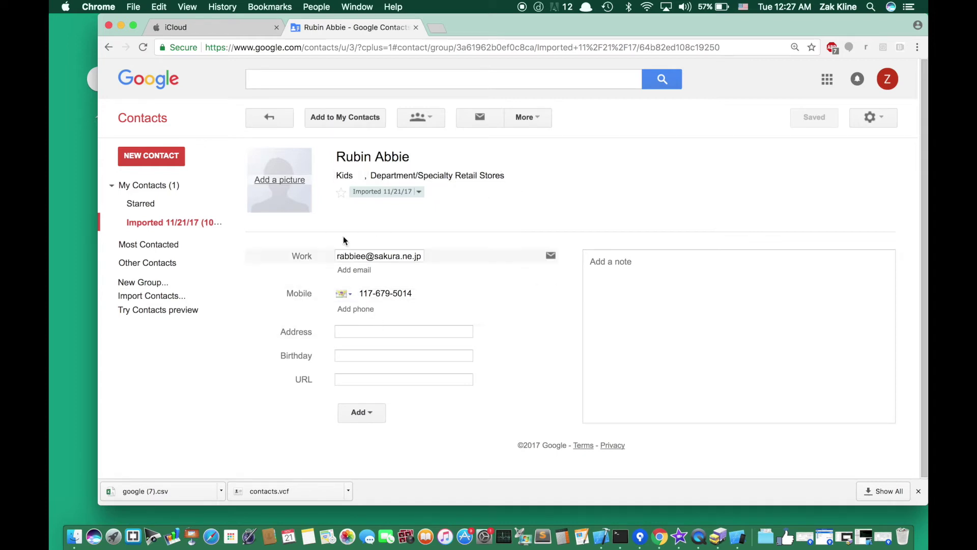
pyautogui.click(170, 228)
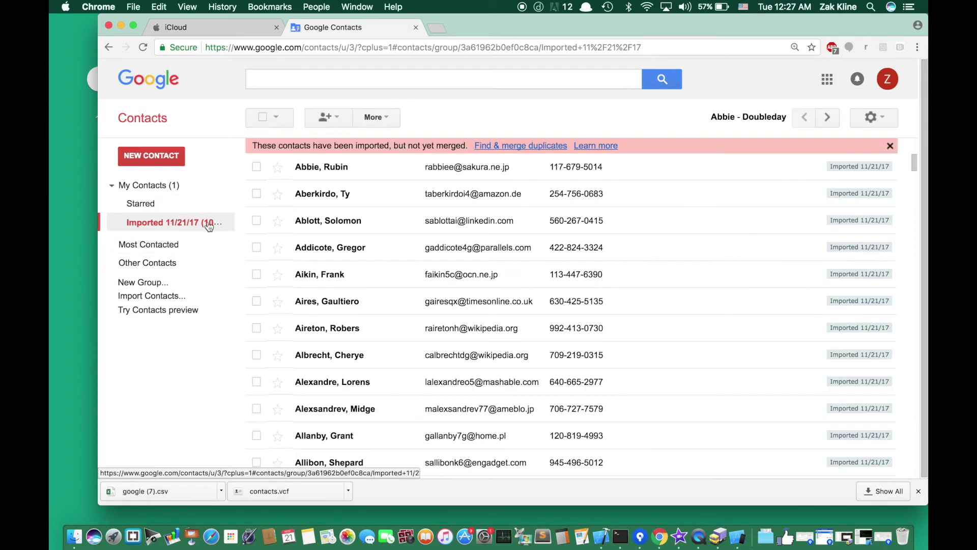
# - Select all 1000 contacts in the group and start an export from the More menu
pyautogui.click(274, 113)
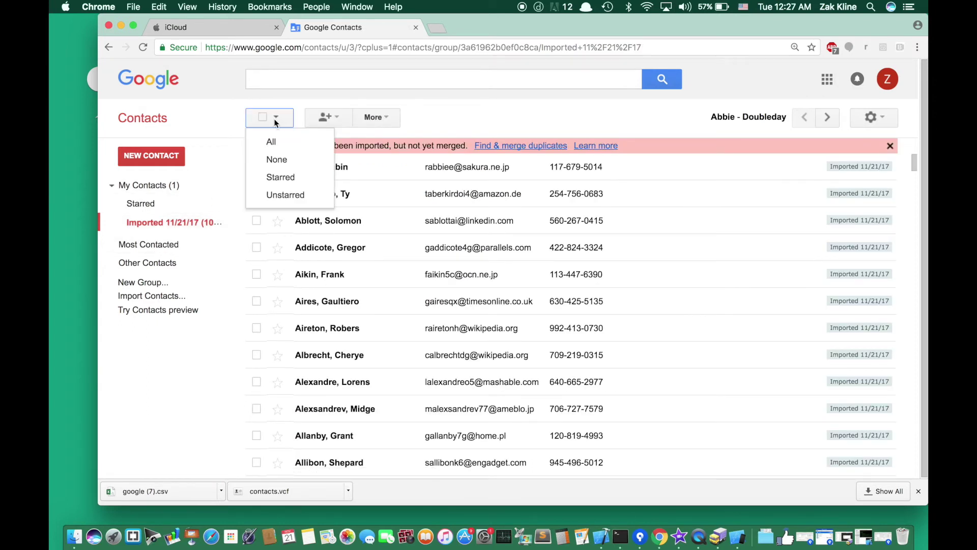
pyautogui.click(273, 135)
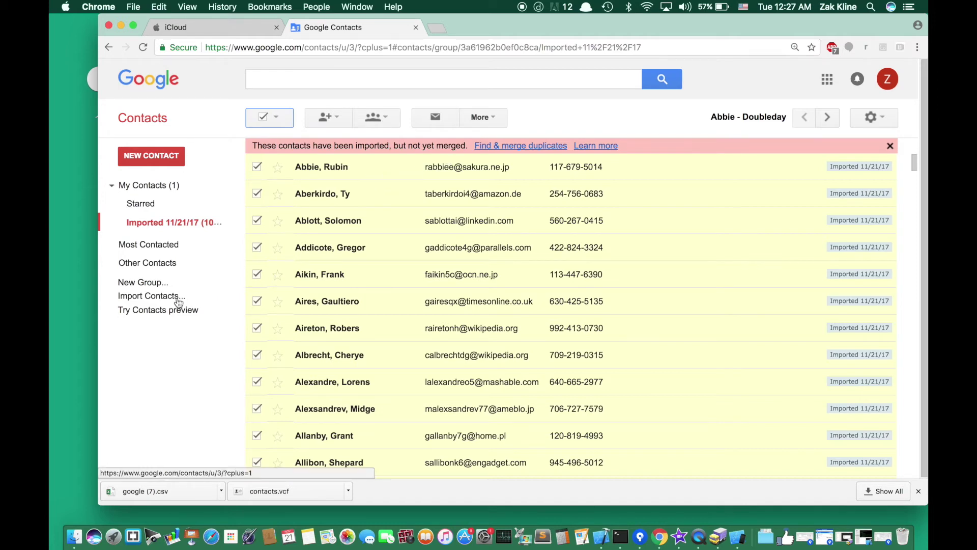
pyautogui.click(484, 118)
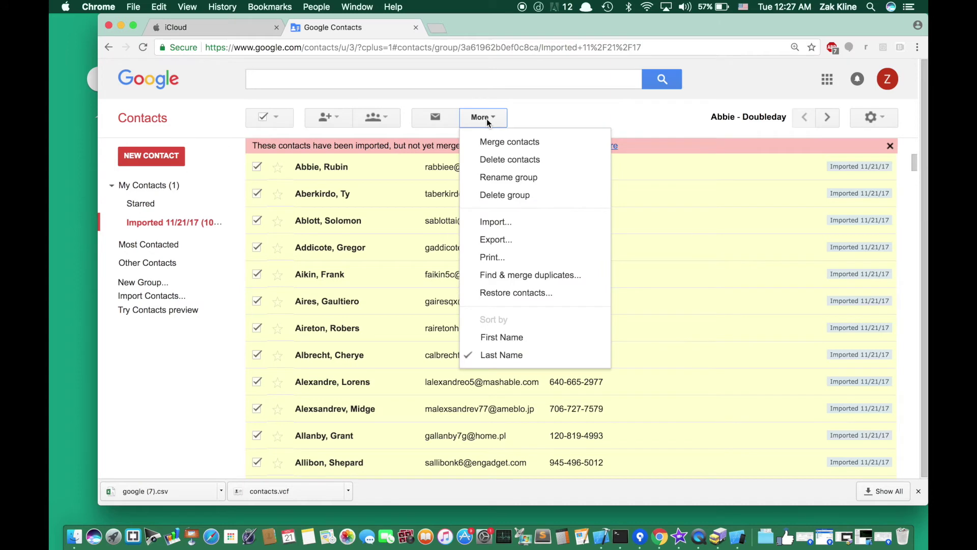
pyautogui.click(486, 240)
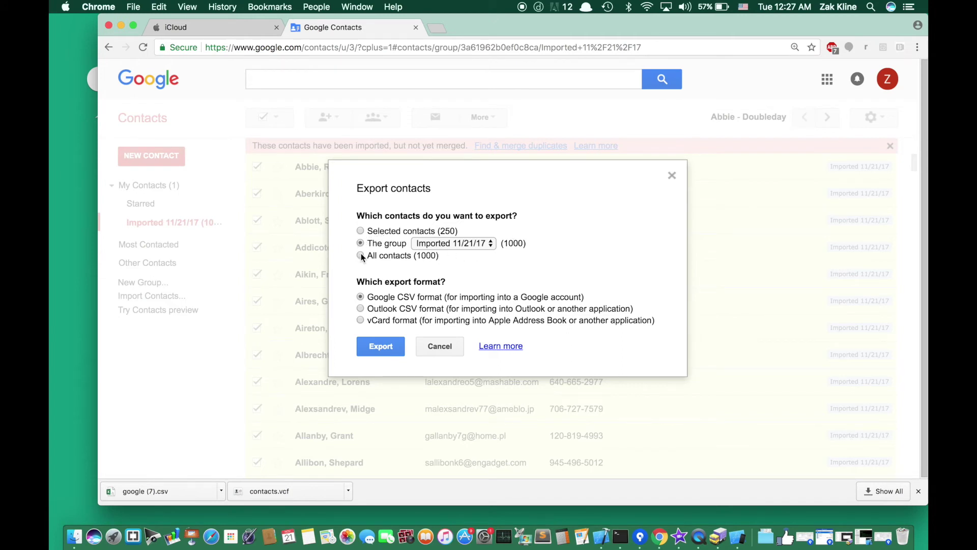
# - Export the Imported 11/21/17 group in vCard format
pyautogui.click(463, 245)
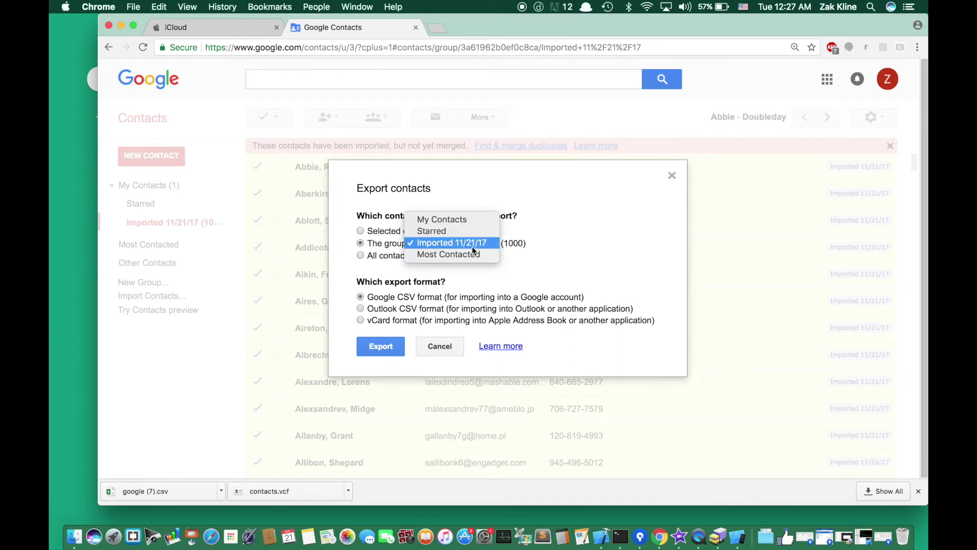
pyautogui.click(439, 244)
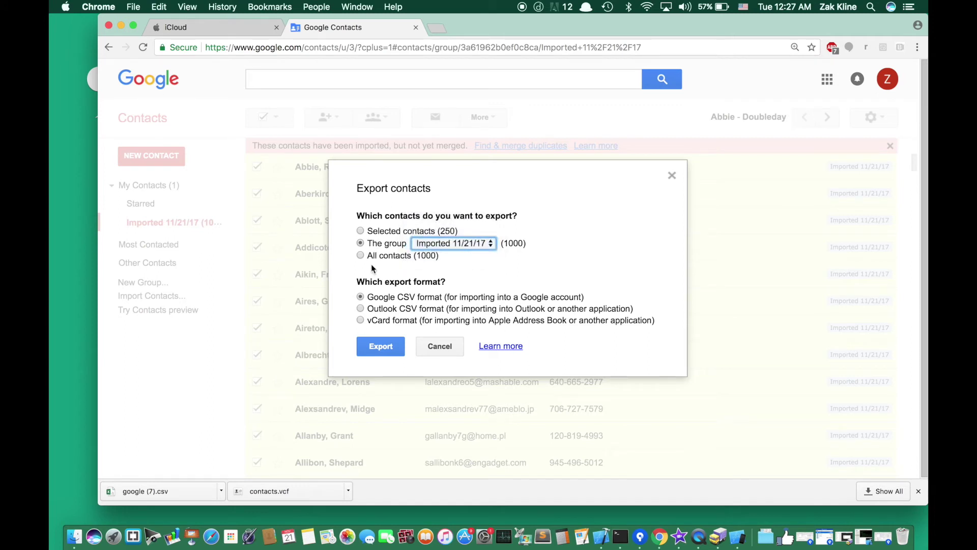
pyautogui.moveTo(379, 298); pyautogui.dragTo(418, 299)
pyautogui.click(393, 322)
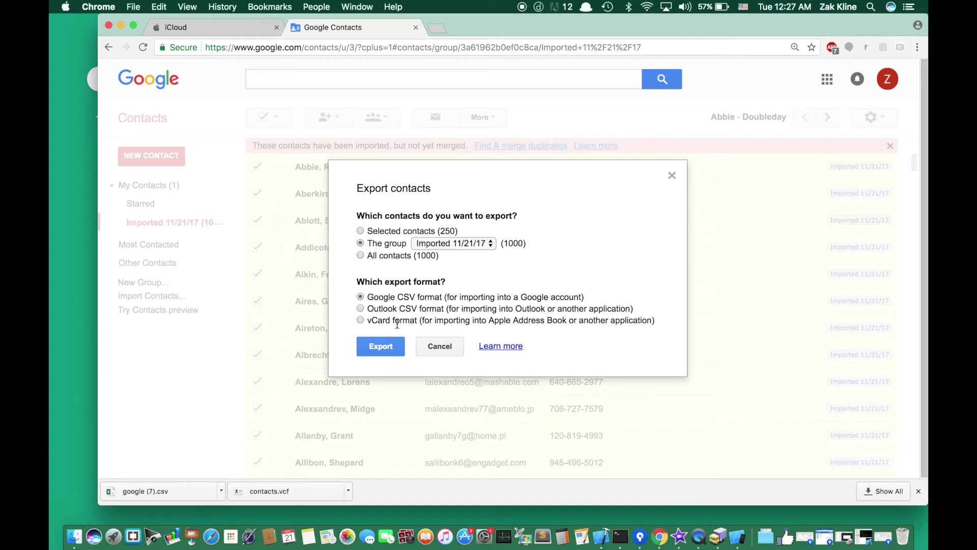
pyautogui.moveTo(422, 321); pyautogui.dragTo(654, 322)
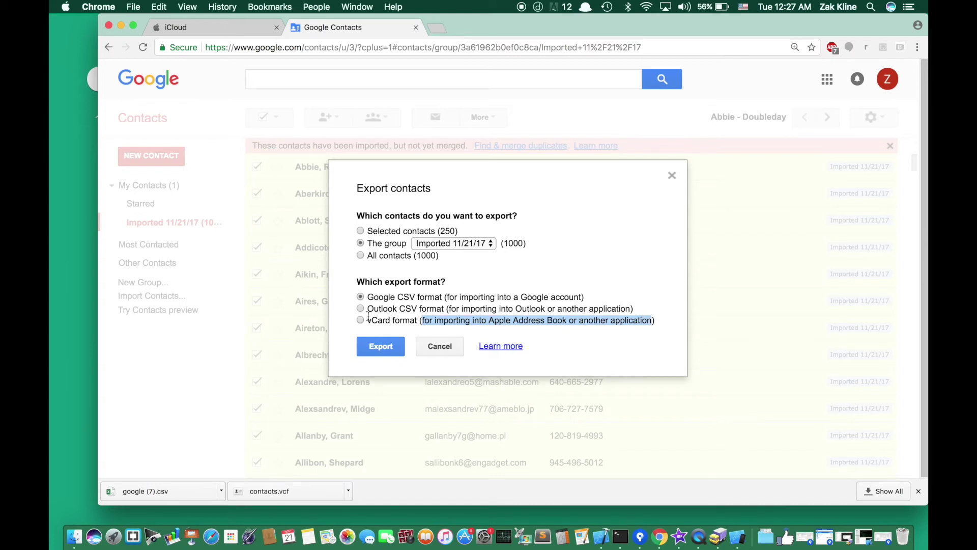
pyautogui.tripleClick(468, 319)
pyautogui.keyDown('shift'); pyautogui.click(483, 321); pyautogui.keyUp('shift')
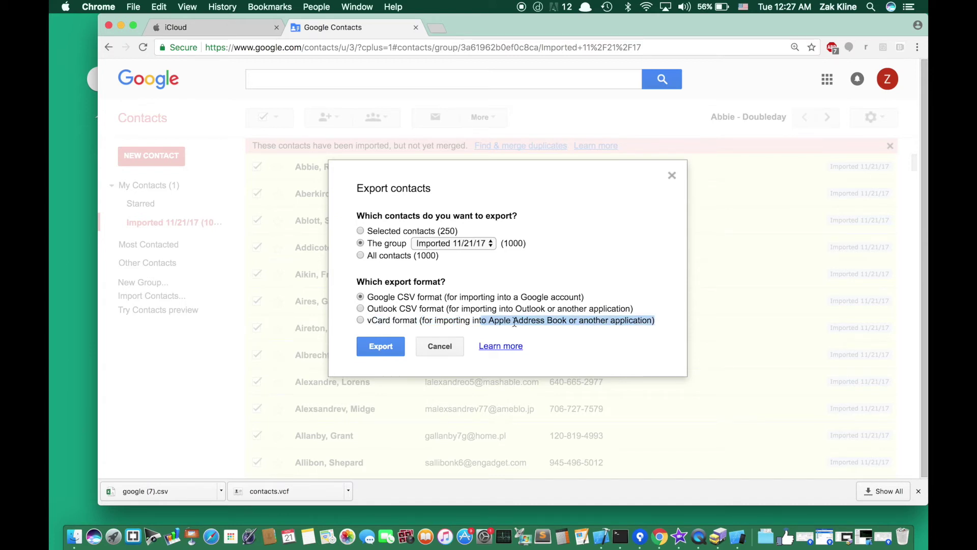
pyautogui.click(538, 320)
pyautogui.click(359, 320)
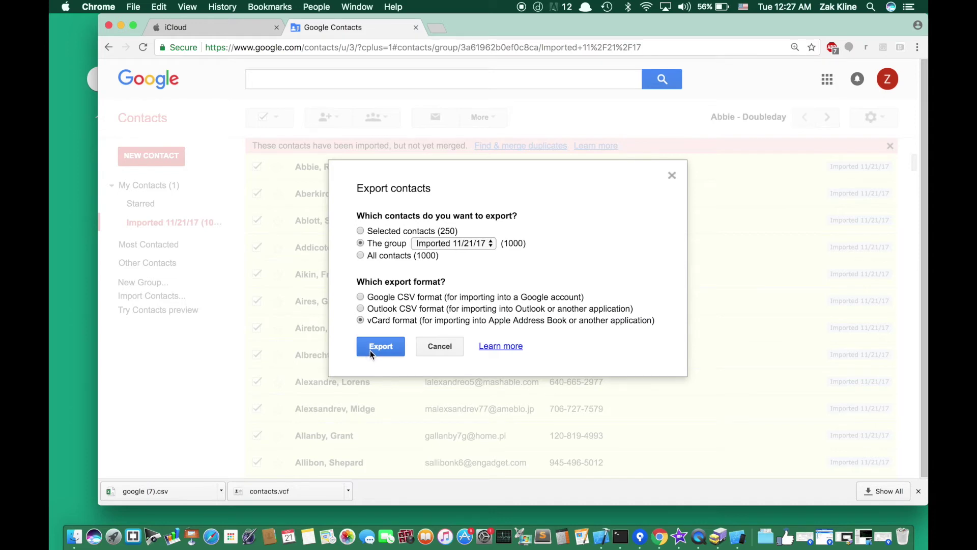
pyautogui.click(375, 350)
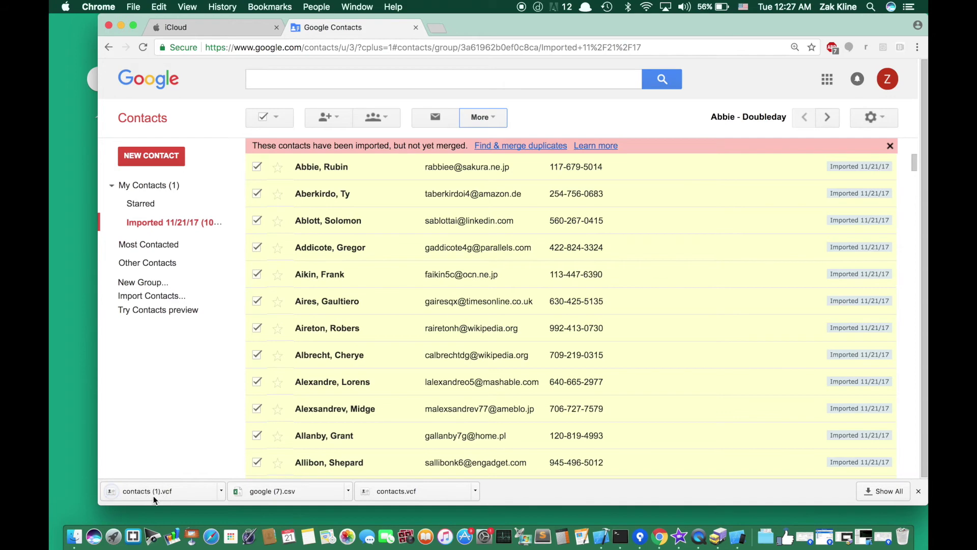
# - Drag the downloaded contacts (1).vcf from the download bar onto the desktop
pyautogui.moveTo(143, 490); pyautogui.dragTo(85, 381)
pyautogui.moveTo(548, 26); pyautogui.dragTo(487, 359)
pyautogui.moveTo(685, 113); pyautogui.dragTo(614, 138)
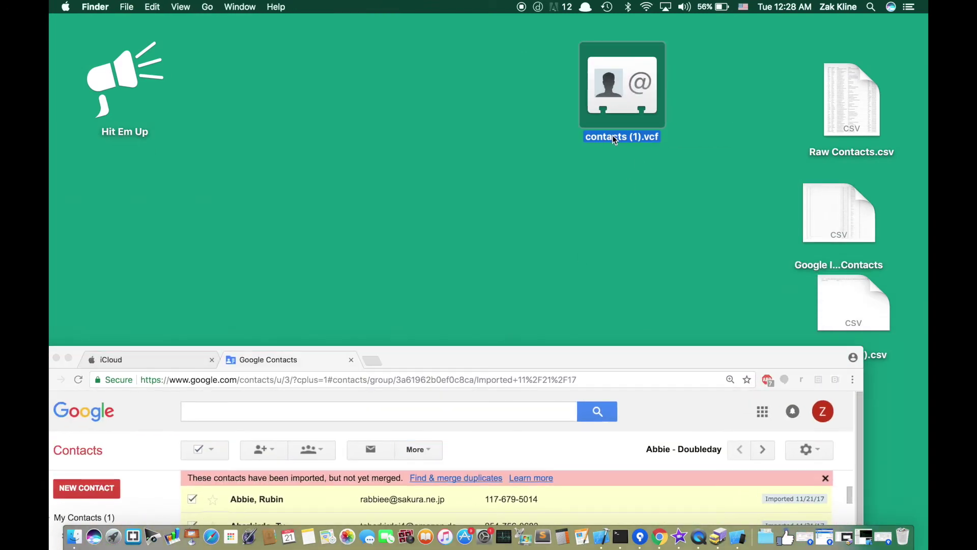
# - Rename the file to Apple Import.vcf and return to the iCloud sign-in page
pyautogui.press('Return')
pyautogui.write('Apple I')
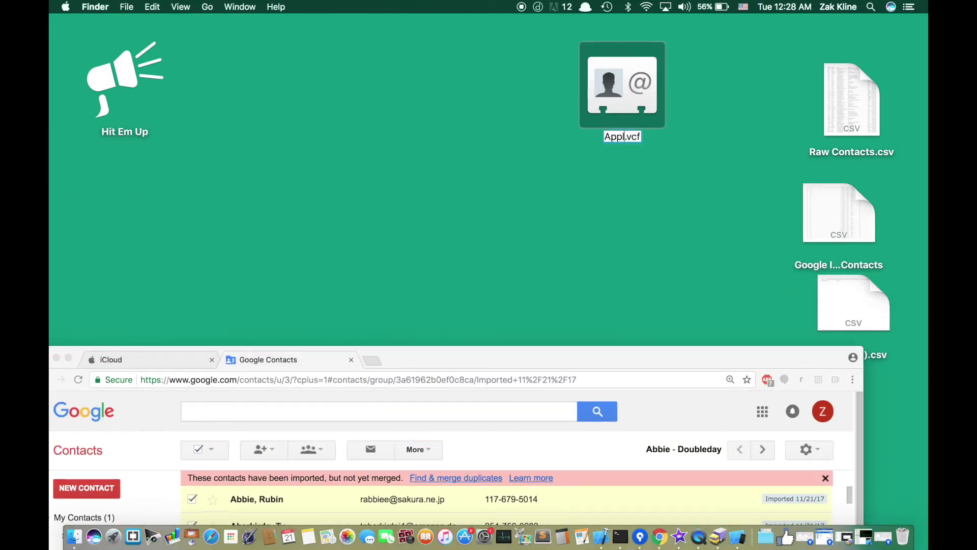
pyautogui.write('mo')
pyautogui.press('BackSpace')
pyautogui.write('port')
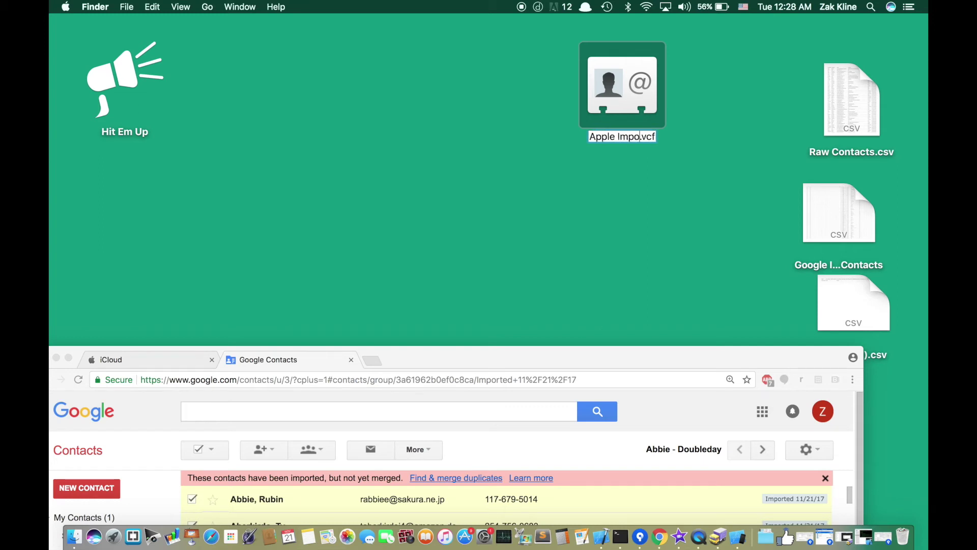
pyautogui.press('Return')
pyautogui.moveTo(636, 88); pyautogui.dragTo(627, 144)
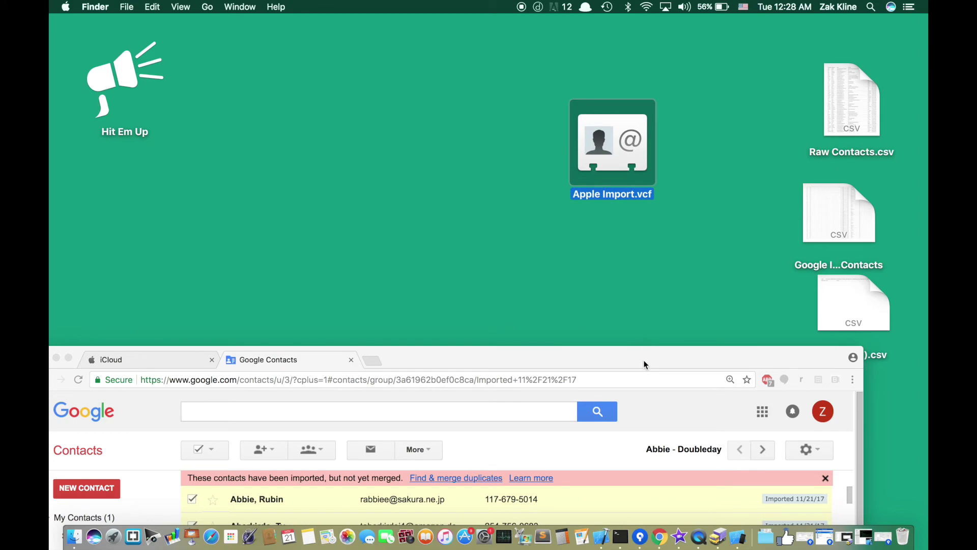
pyautogui.moveTo(643, 359); pyautogui.dragTo(728, 303)
pyautogui.click(261, 299)
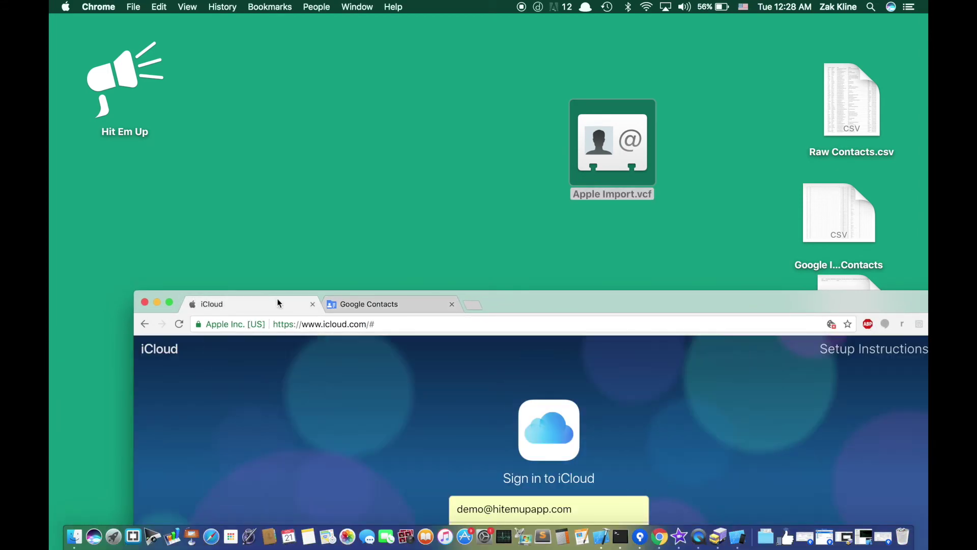
# - Sign in to iCloud using the saved Apple ID credentials
pyautogui.doubleClick(503, 298)
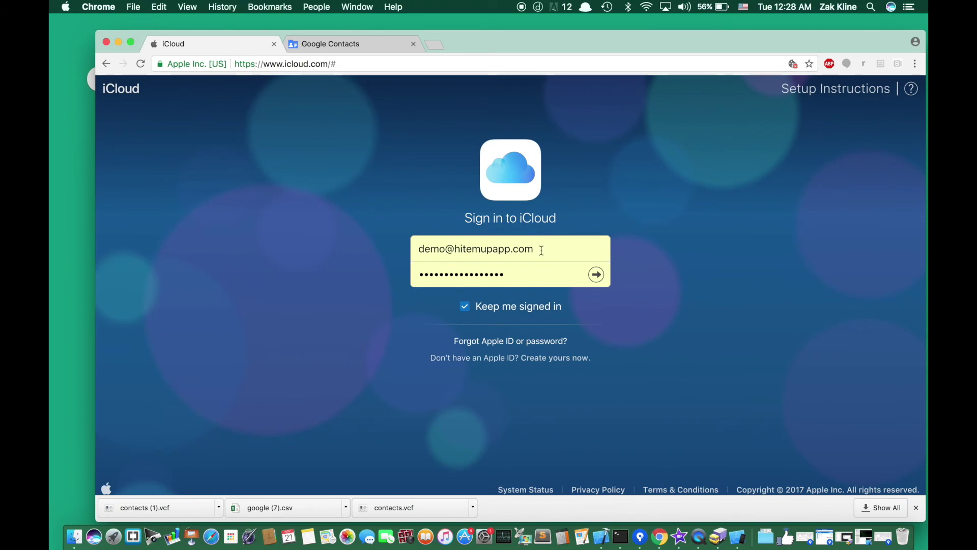
pyautogui.click(542, 250)
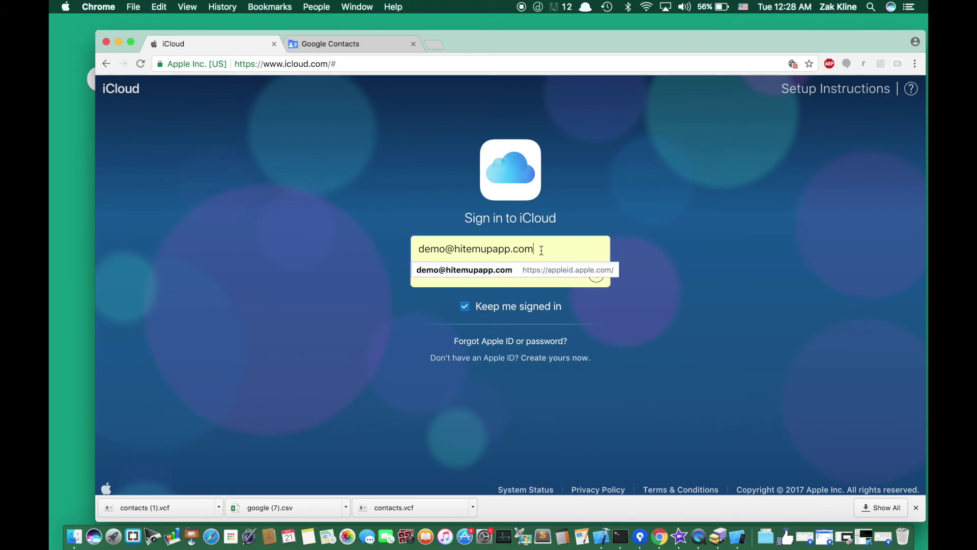
pyautogui.press('Down')
pyautogui.press('Return')
pyautogui.press('Return')
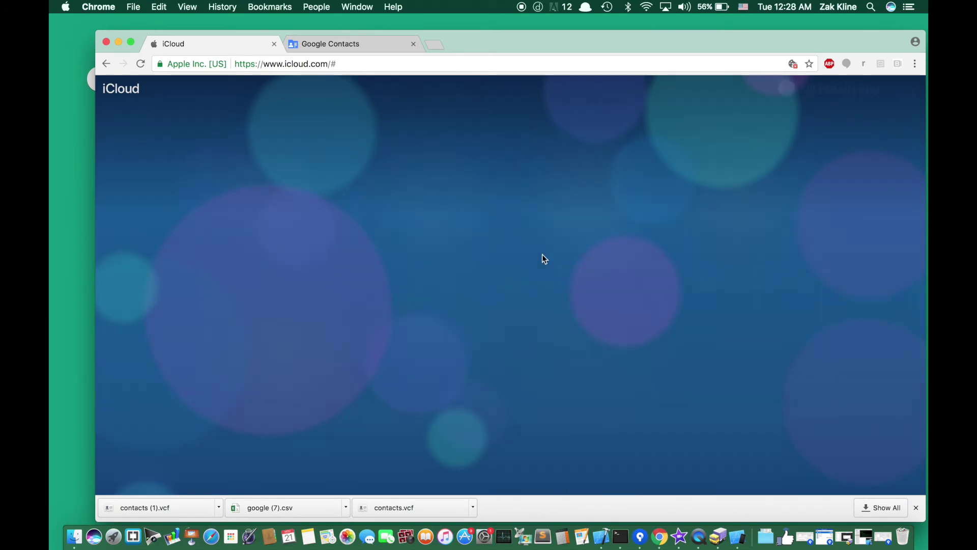
# - Drag Apple Import.vcf into All Contacts in iCloud Contacts to import it
pyautogui.moveTo(490, 41); pyautogui.dragTo(460, 40)
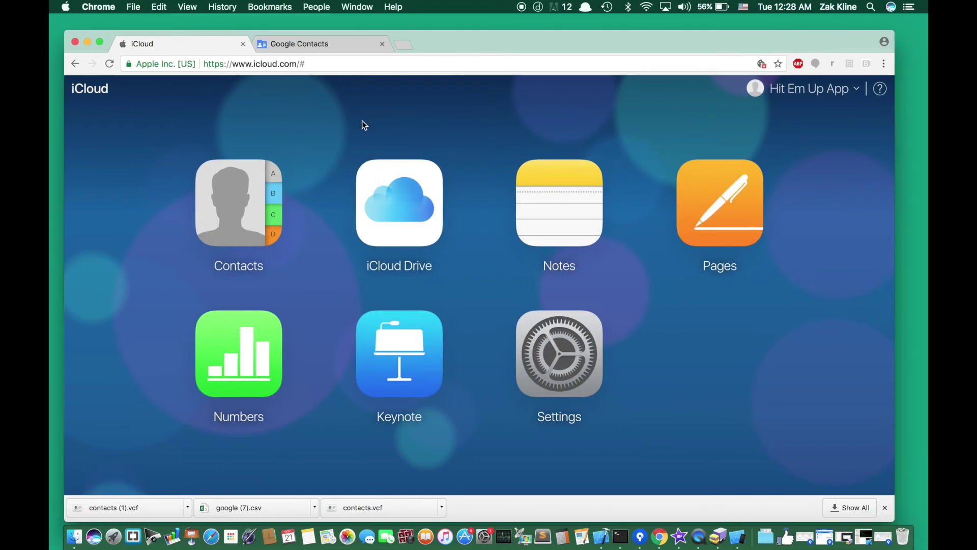
pyautogui.moveTo(459, 40); pyautogui.dragTo(460, 305)
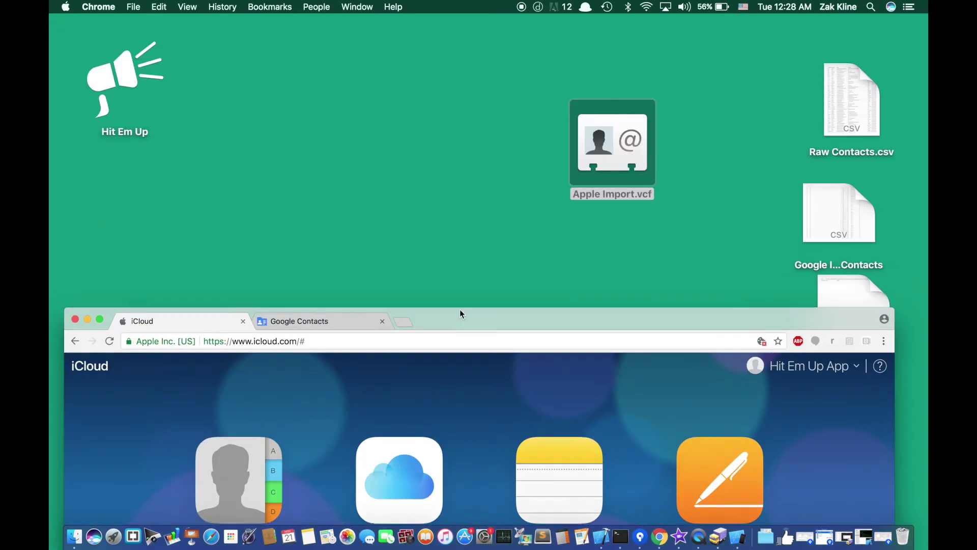
pyautogui.moveTo(618, 190); pyautogui.dragTo(626, 148)
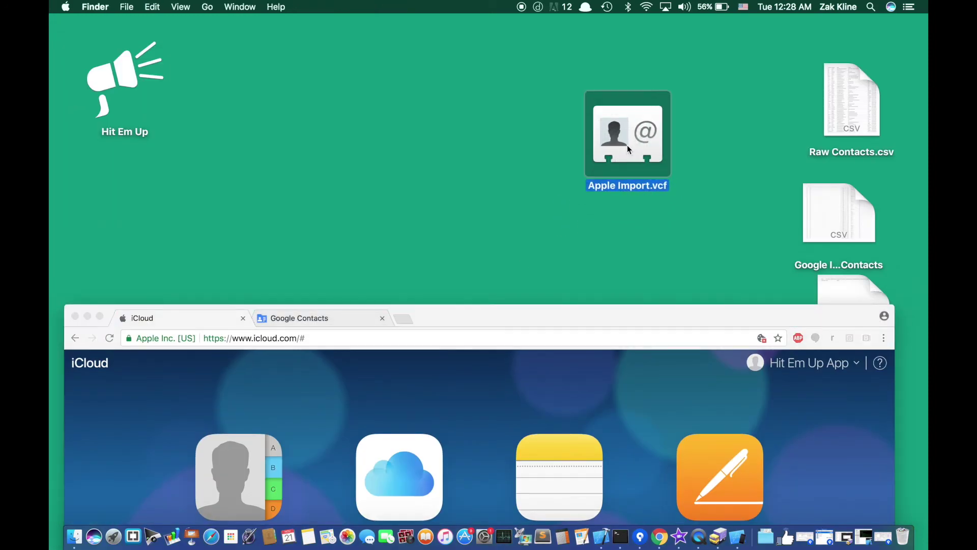
pyautogui.moveTo(620, 316); pyautogui.dragTo(668, 105)
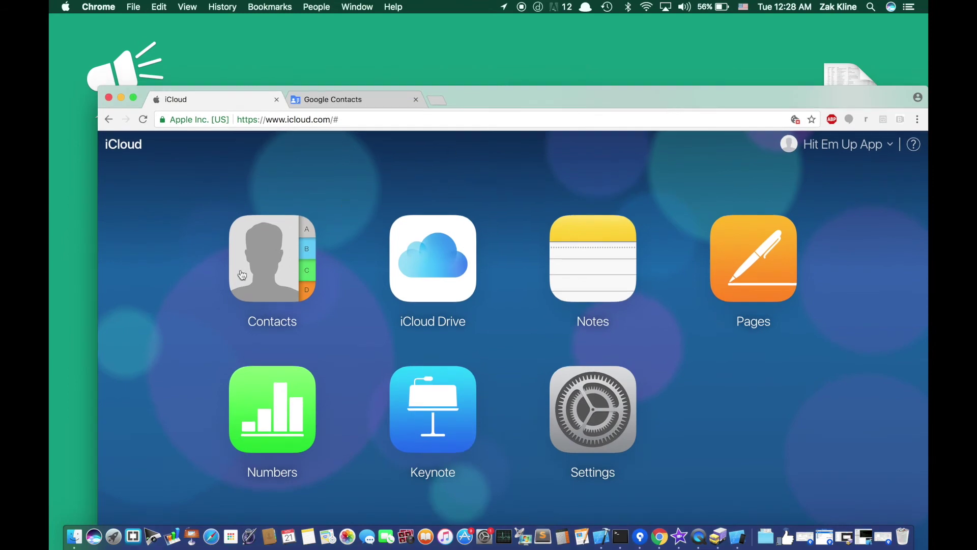
pyautogui.click(288, 270)
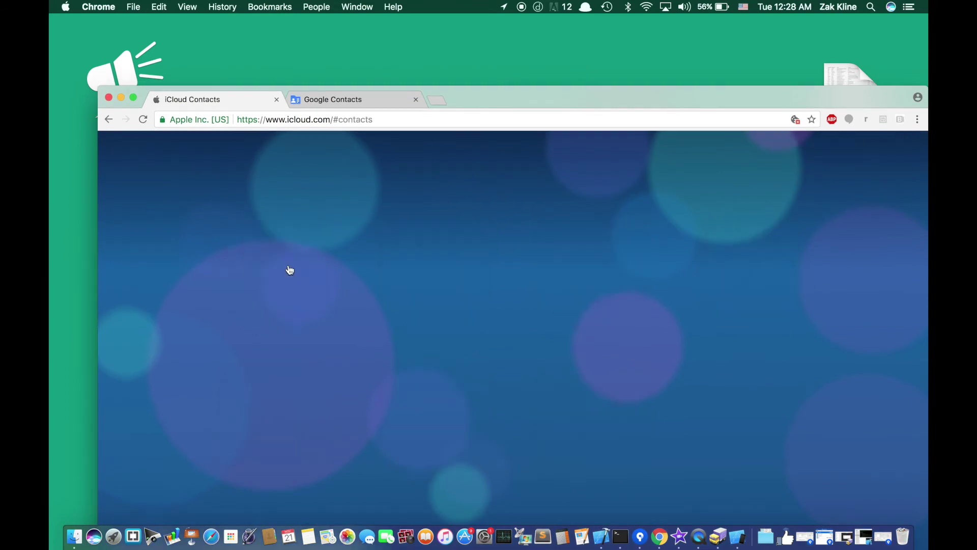
pyautogui.moveTo(519, 100); pyautogui.dragTo(738, 166)
pyautogui.click(295, 182)
pyautogui.moveTo(633, 114); pyautogui.dragTo(631, 121)
pyautogui.moveTo(713, 163); pyautogui.dragTo(603, 5)
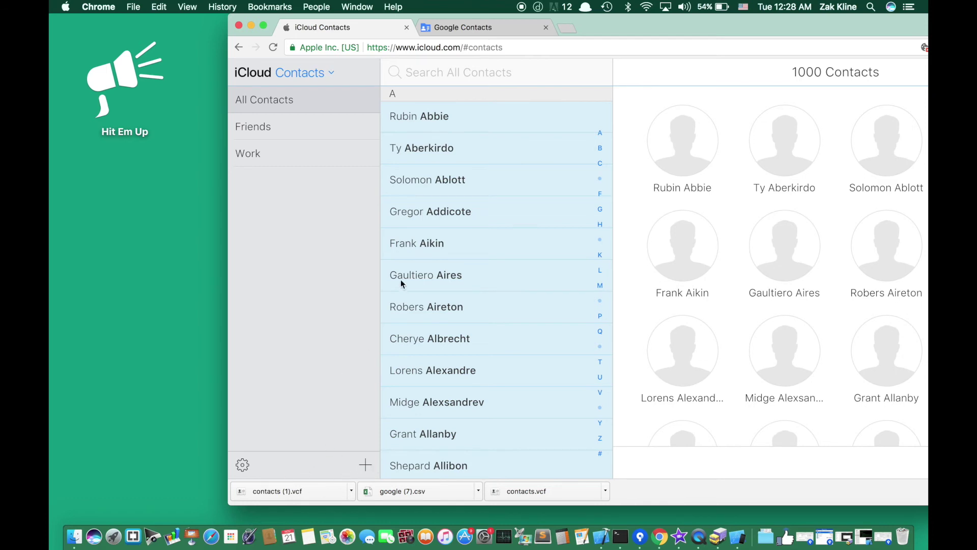
# - Select all 1000 iCloud contacts with Cmd+A and delete them, confirming the deletion
pyautogui.scroll(-8, 468, 201)
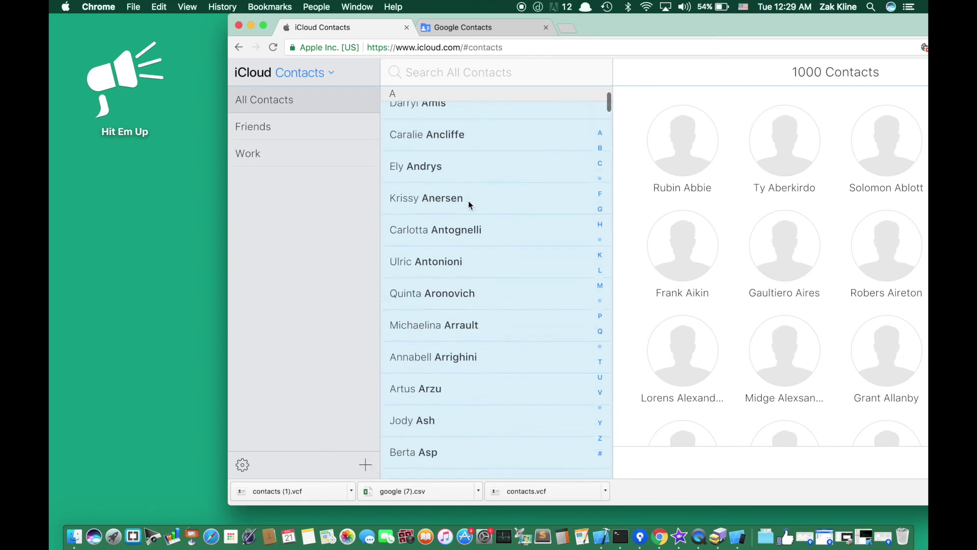
pyautogui.scroll(8, 468, 201)
pyautogui.moveTo(624, 19); pyautogui.dragTo(466, 22)
pyautogui.scroll(-10, 319, 313)
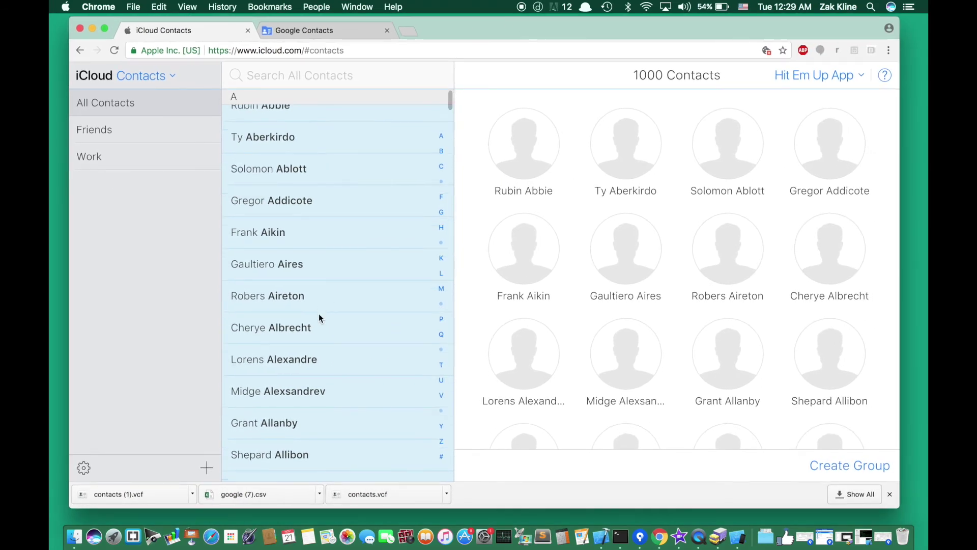
pyautogui.scroll(-5, 318, 313)
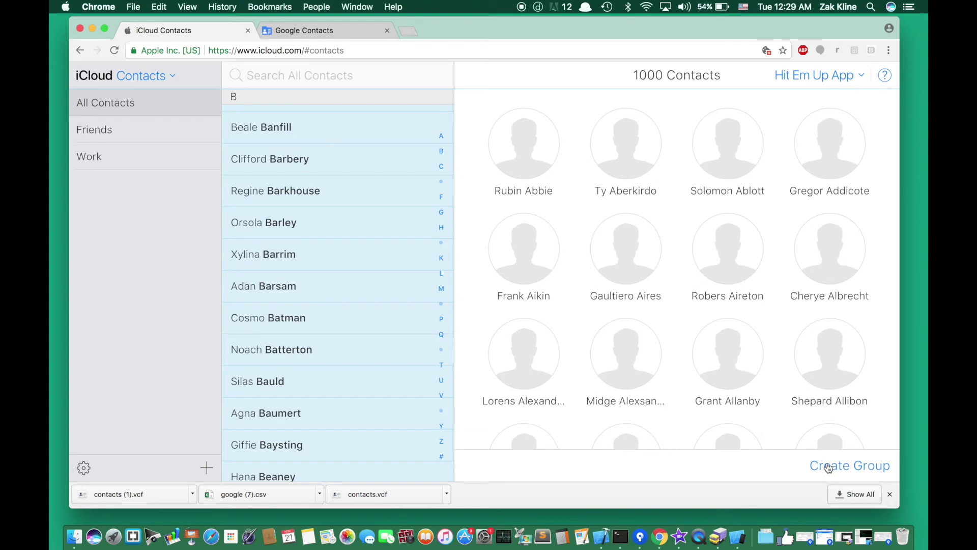
pyautogui.click(303, 371)
pyautogui.press('super+a')
pyautogui.press('Delete')
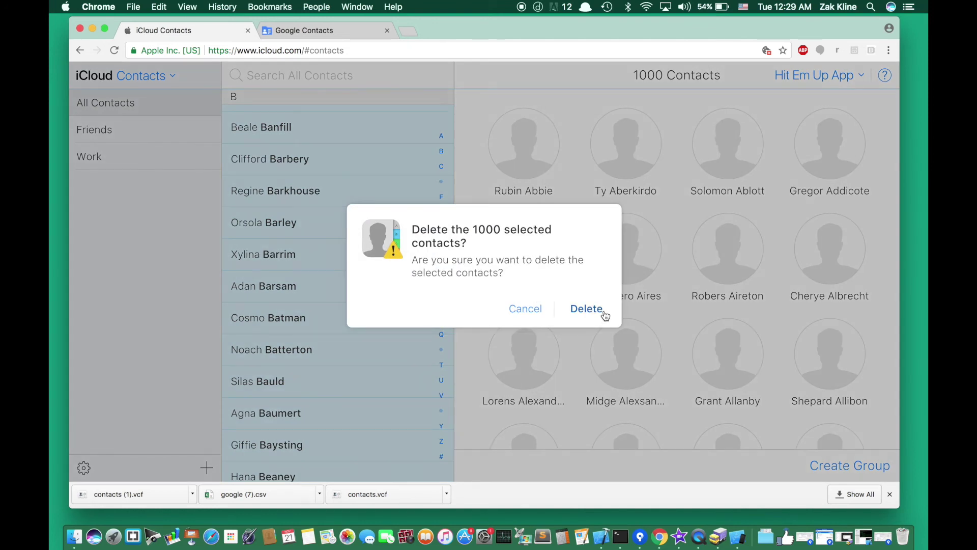
pyautogui.click(603, 313)
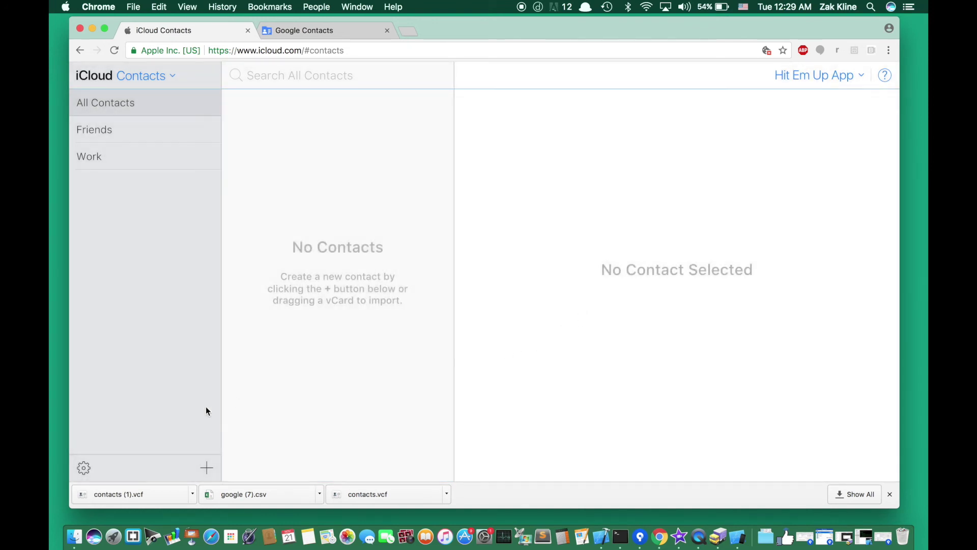
# - Create a group named 'Hit Em Up Sender list', then delete it
pyautogui.click(208, 467)
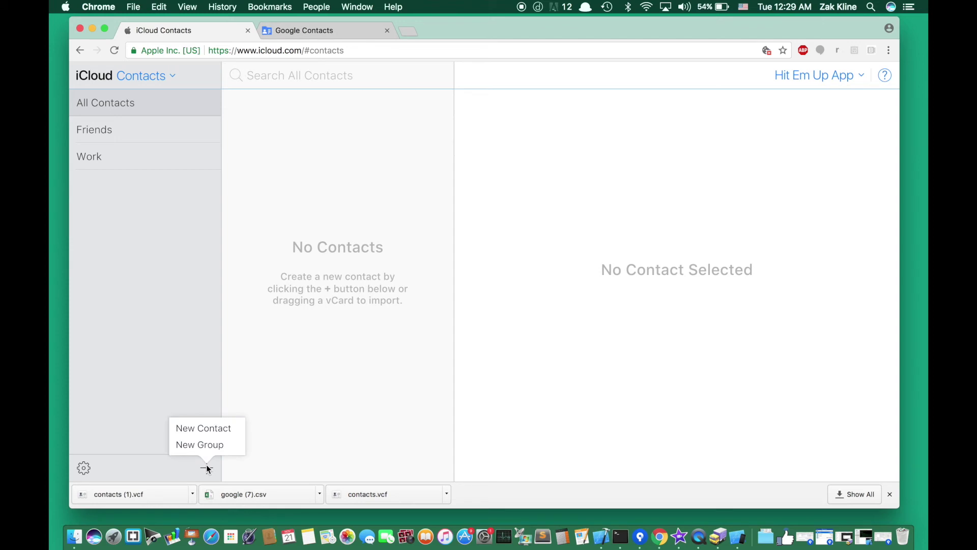
pyautogui.click(206, 445)
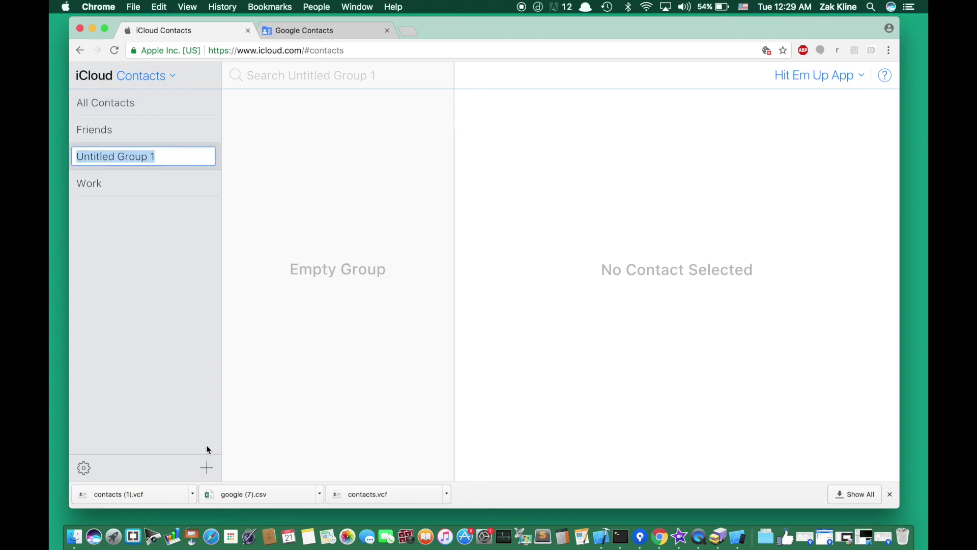
pyautogui.write('Hit Em')
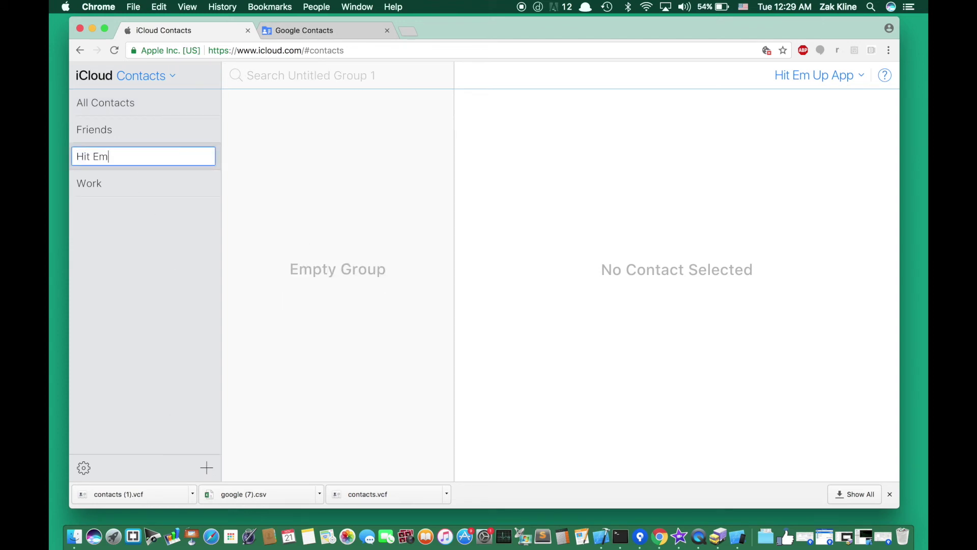
pyautogui.write(' Up Sender list')
pyautogui.press('Return')
pyautogui.doubleClick(93, 150)
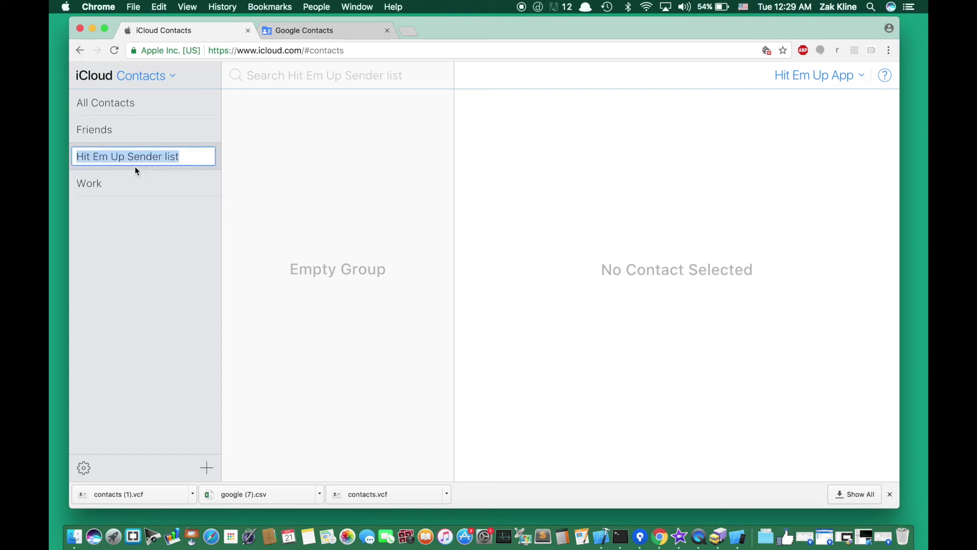
pyautogui.press('Return')
pyautogui.press('Delete')
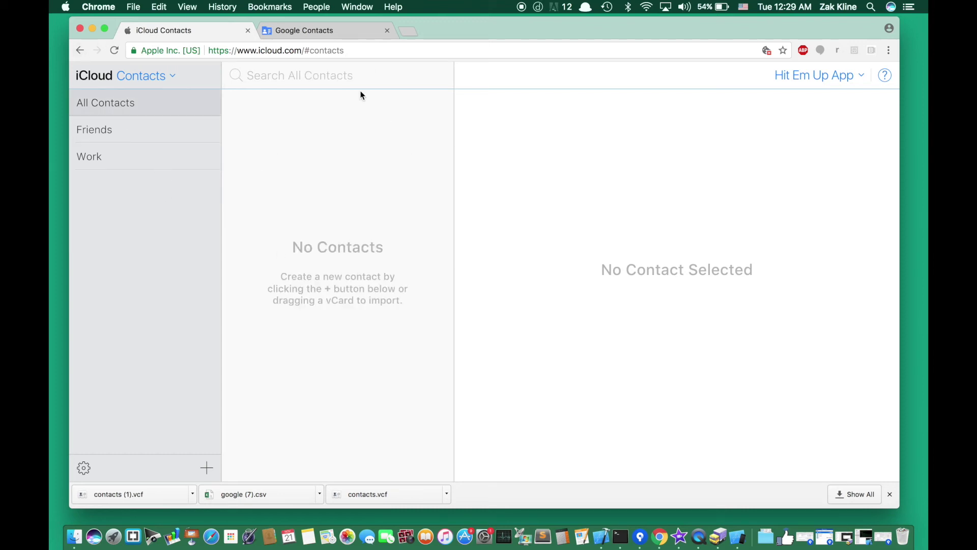
pyautogui.moveTo(456, 32); pyautogui.dragTo(457, 37)
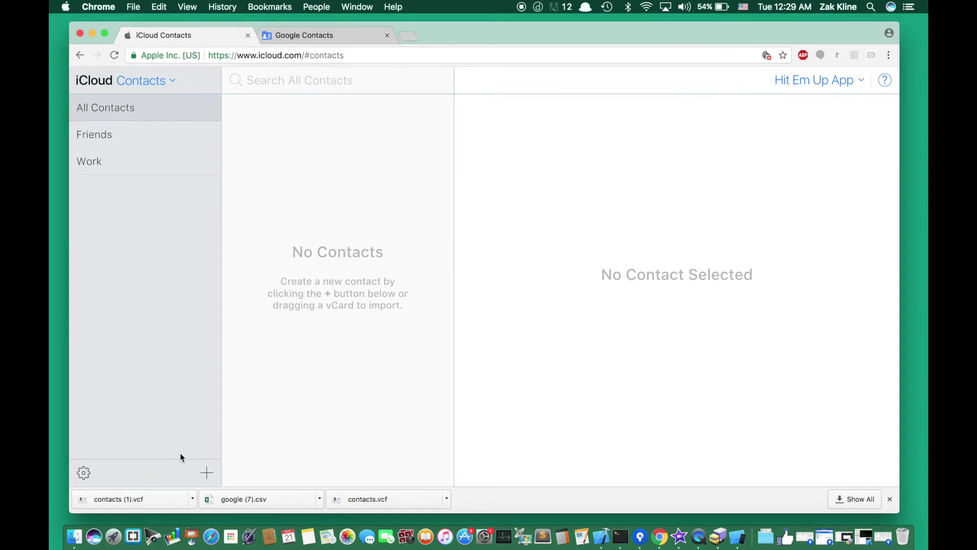
# - Create a new group named 'Hit Em Up Sender Group'
pyautogui.click(203, 472)
pyautogui.click(192, 449)
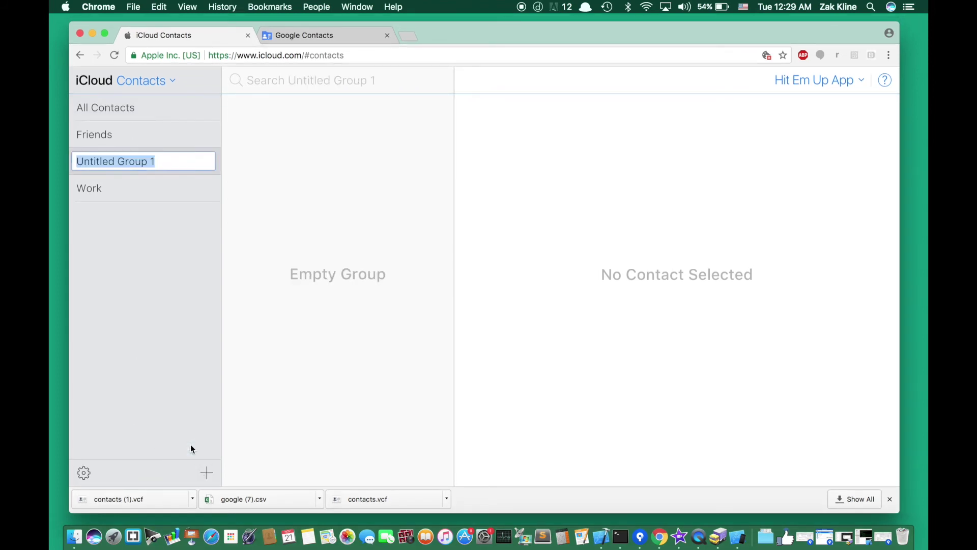
pyautogui.write('Hit Em Up')
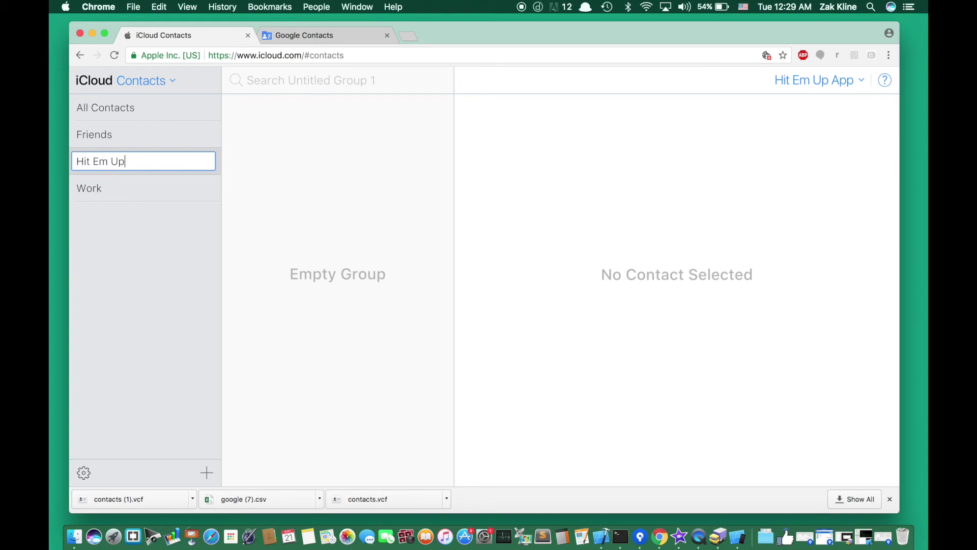
pyautogui.write(' Sender Group')
pyautogui.press('Return')
pyautogui.click(160, 164)
pyautogui.click(285, 188)
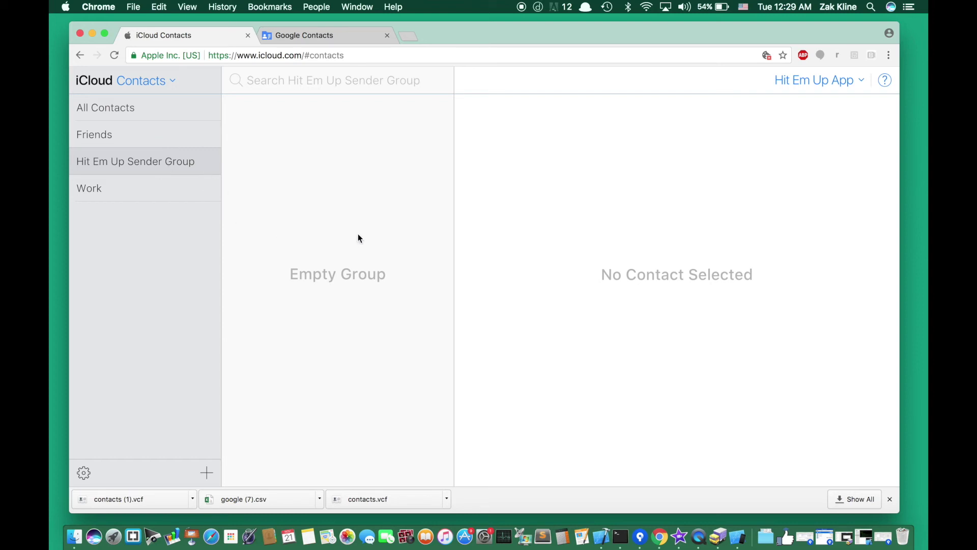
pyautogui.moveTo(477, 52); pyautogui.dragTo(501, 81)
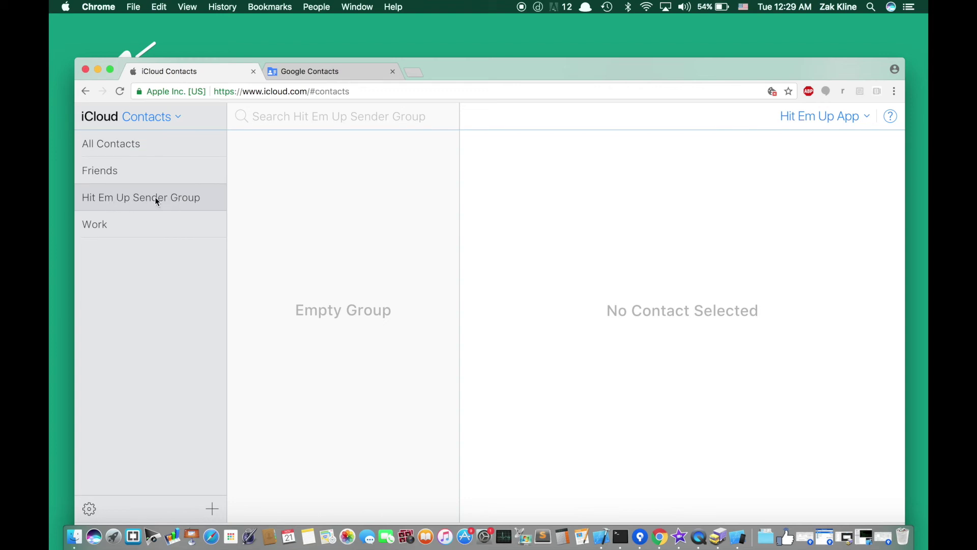
# - Drag Apple Import.vcf from the desktop into Hit Em Up Sender Group
pyautogui.moveTo(478, 77); pyautogui.dragTo(465, 217)
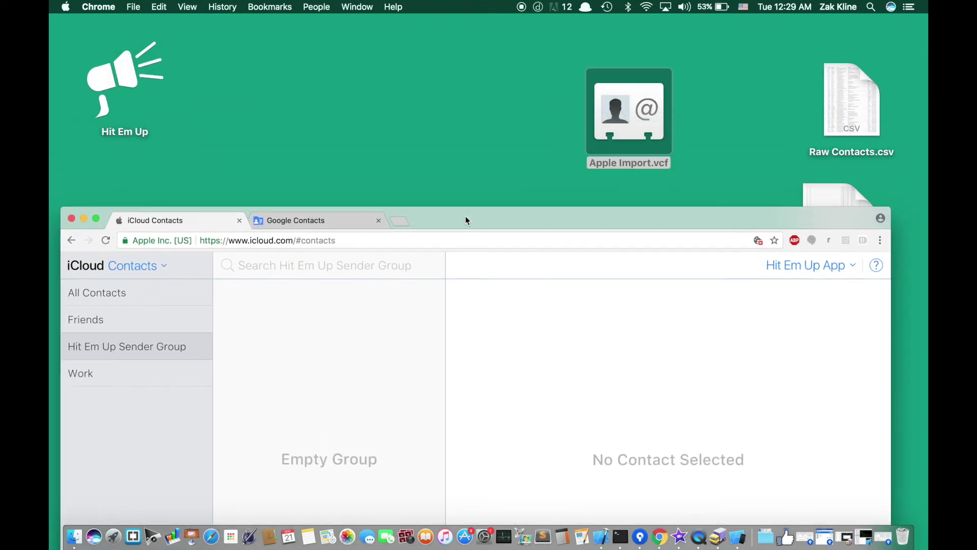
pyautogui.moveTo(629, 121); pyautogui.dragTo(349, 382)
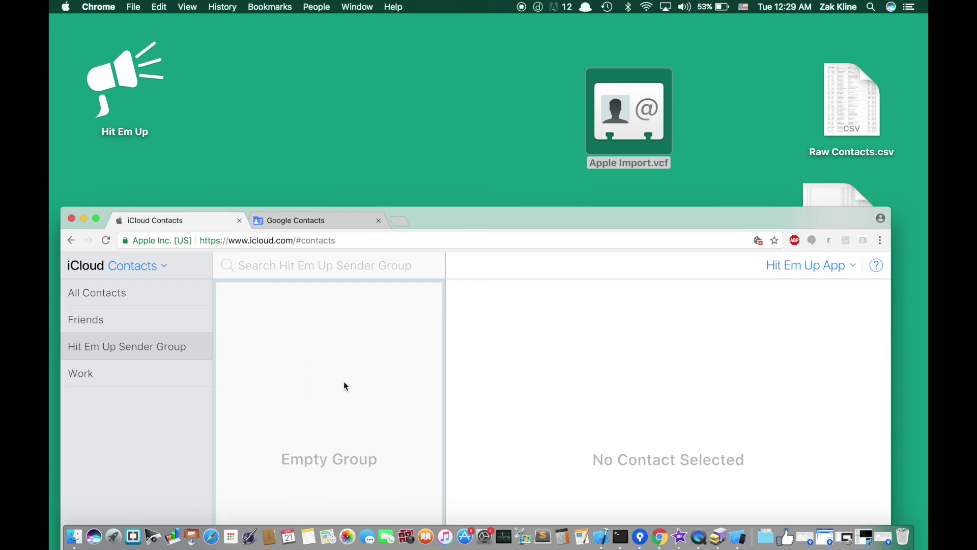
pyautogui.moveTo(487, 218); pyautogui.dragTo(508, 25)
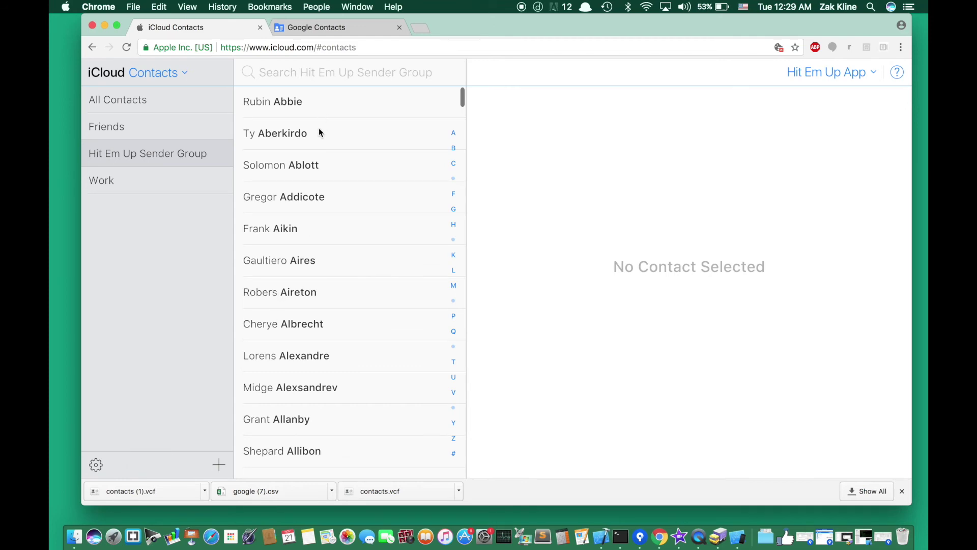
# - Scroll through the group's imported contacts, then switch to the iPhone Simulator
pyautogui.scroll(-20, 316, 267)
pyautogui.scroll(-20, 317, 273)
pyautogui.scroll(-12, 317, 268)
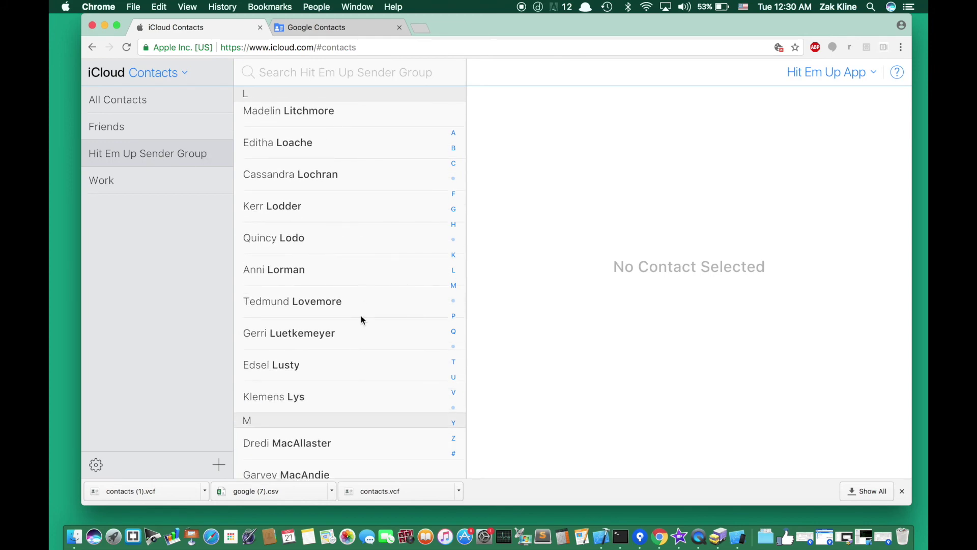
pyautogui.scroll(-15, 361, 319)
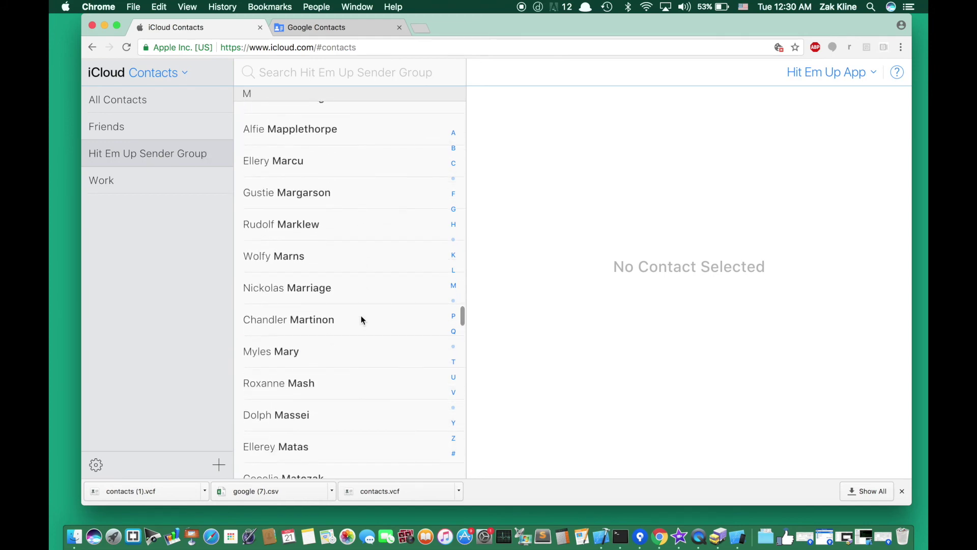
pyautogui.scroll(12, 361, 319)
pyautogui.scroll(15, 362, 319)
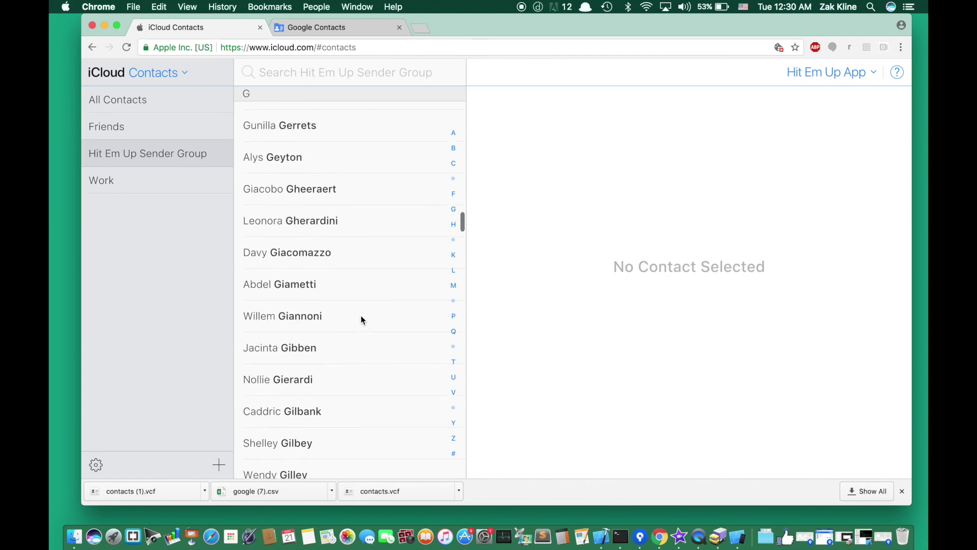
pyautogui.scroll(8, 362, 319)
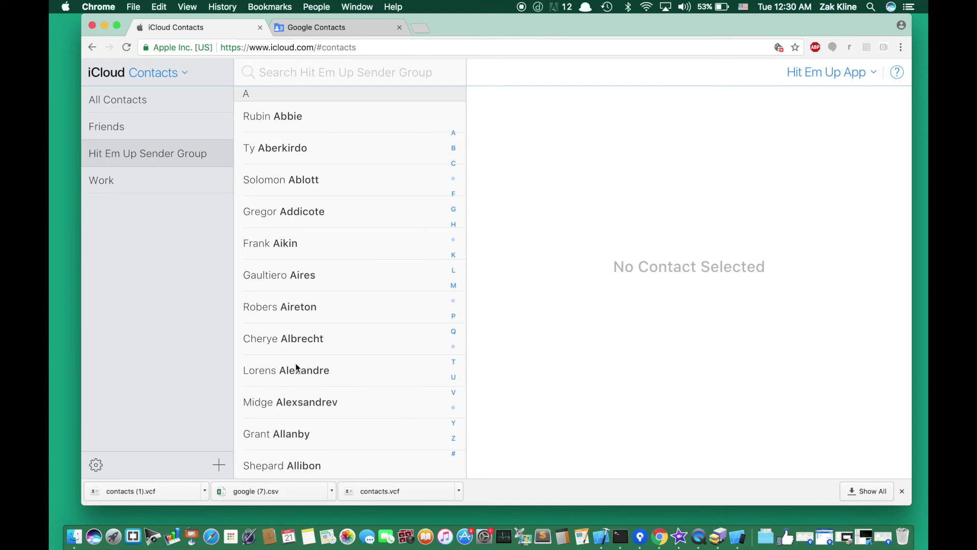
pyautogui.press('super+Tab')
pyautogui.moveTo(494, 58); pyautogui.dragTo(456, 43)
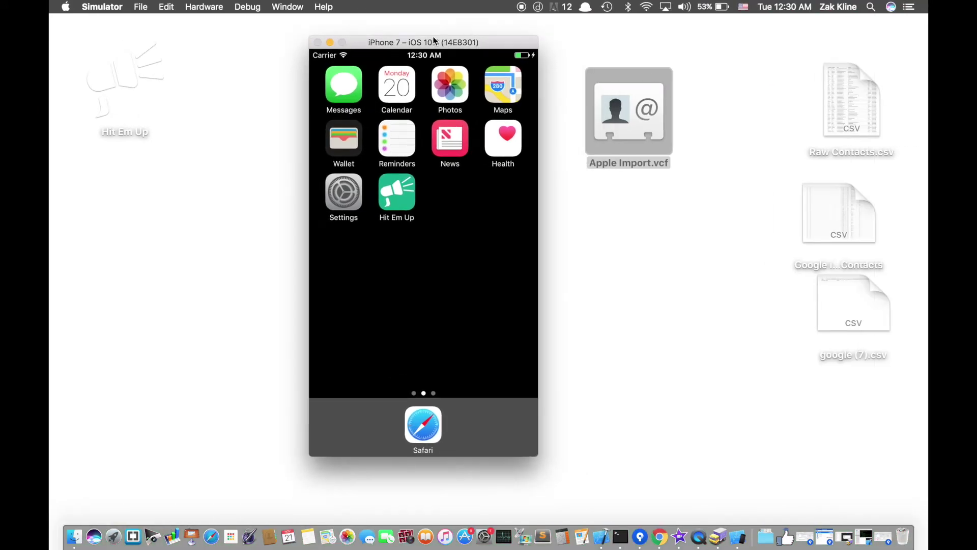
pyautogui.click(362, 204)
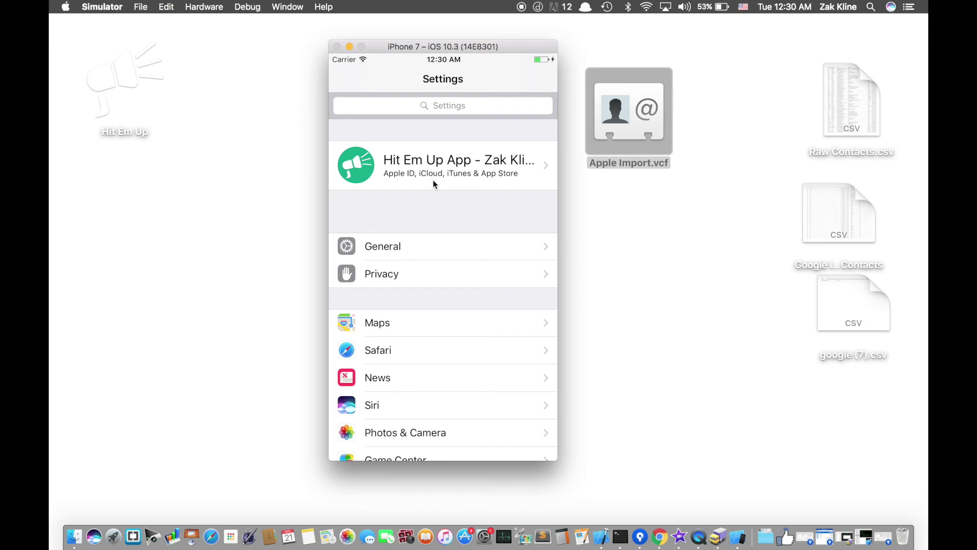
pyautogui.click(434, 182)
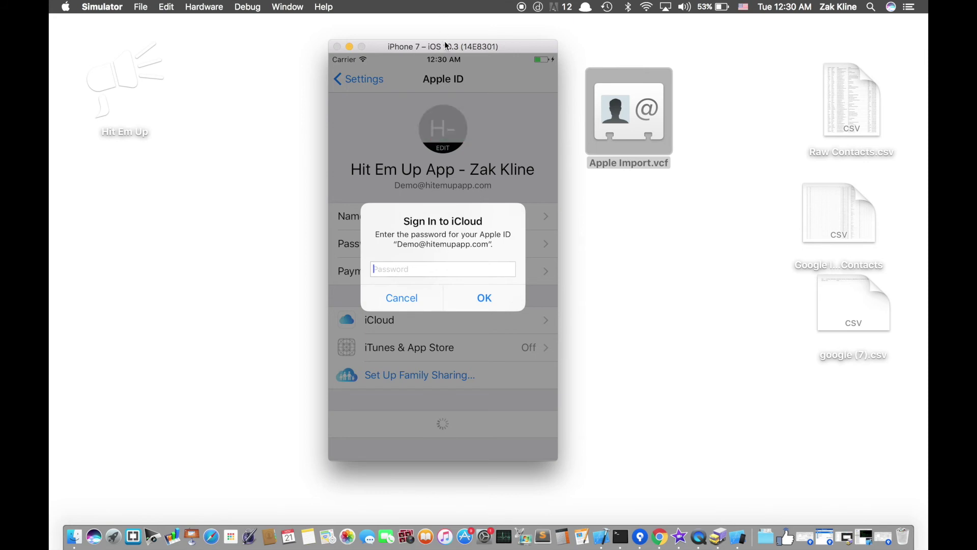
pyautogui.moveTo(445, 47); pyautogui.dragTo(464, 389)
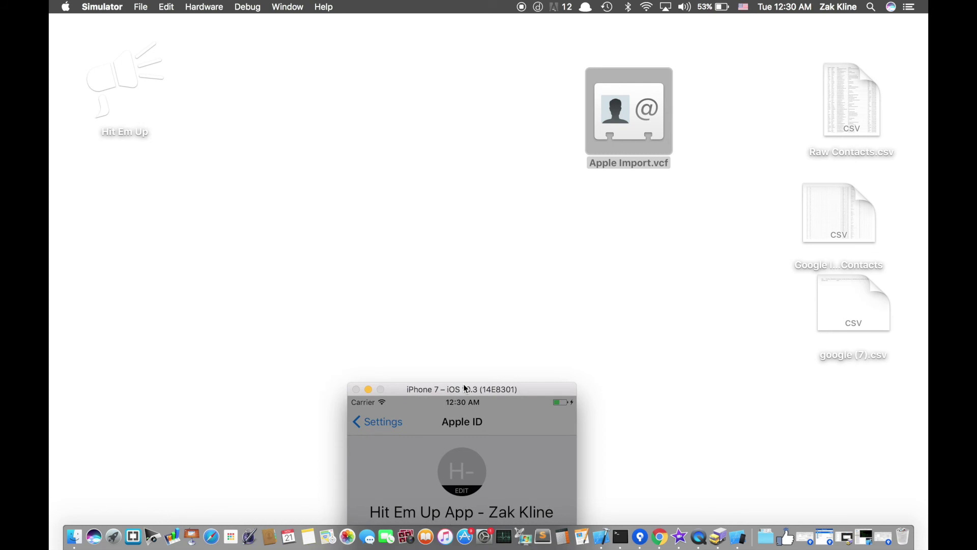
pyautogui.moveTo(465, 389); pyautogui.dragTo(426, 45)
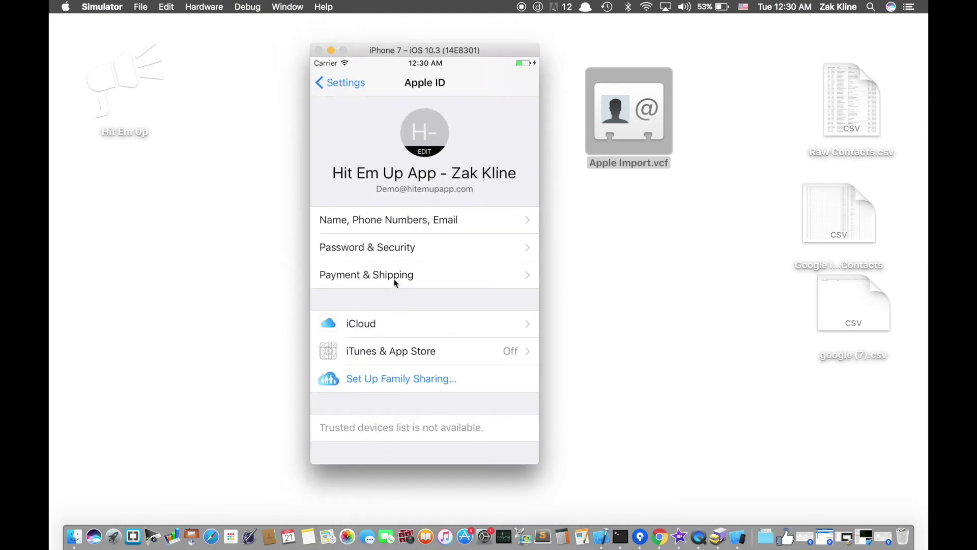
pyautogui.click(393, 323)
pyautogui.moveTo(413, 205); pyautogui.dragTo(403, 224)
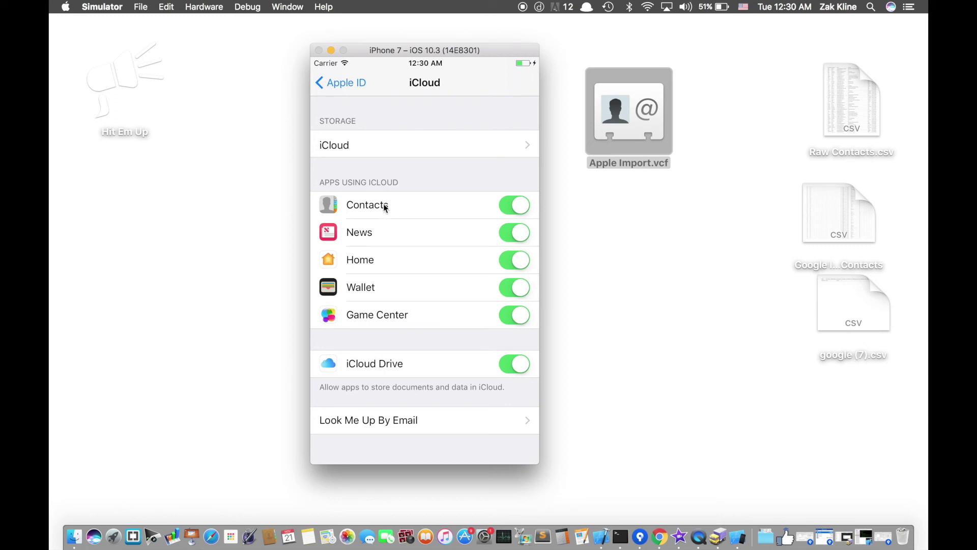
pyautogui.click(340, 82)
pyautogui.moveTo(378, 284); pyautogui.dragTo(382, 351)
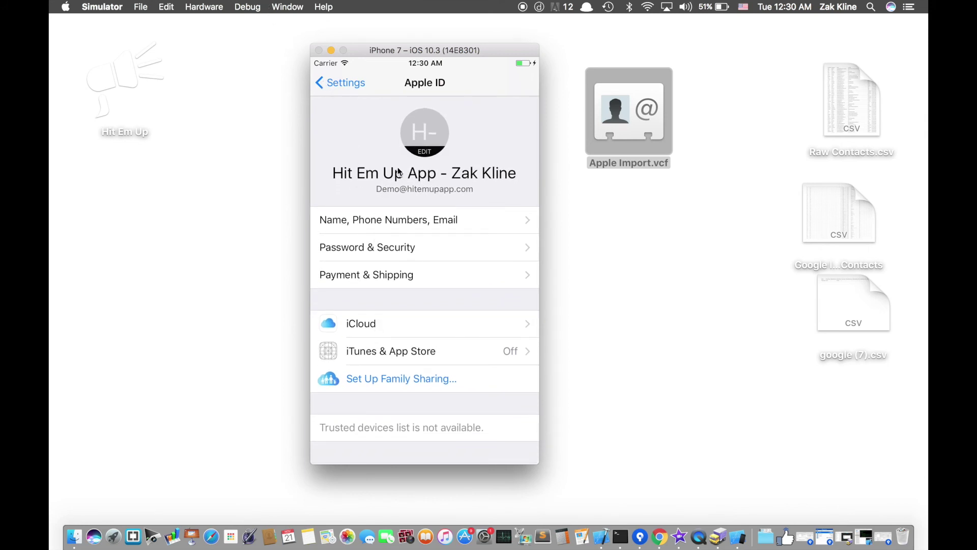
pyautogui.click(336, 84)
pyautogui.scroll(-10, 375, 199)
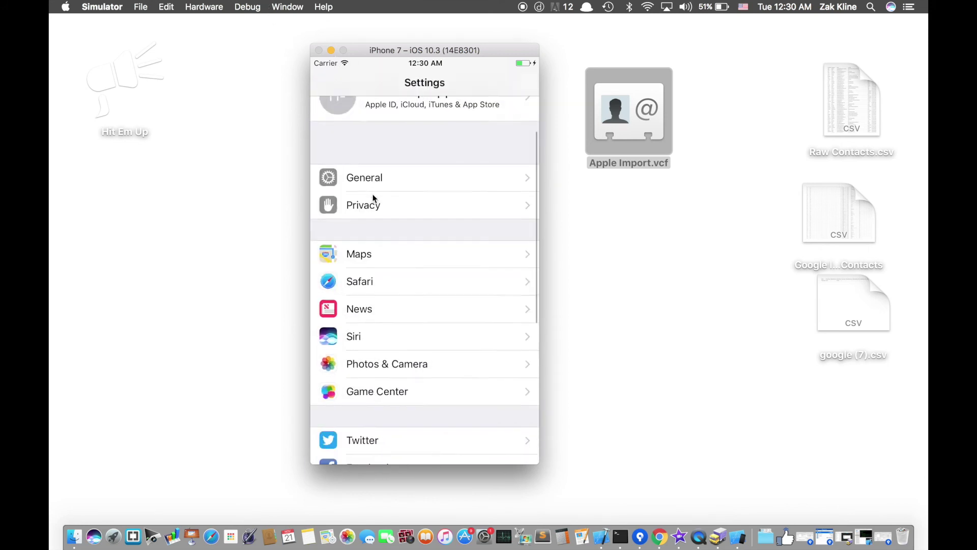
pyautogui.moveTo(389, 223); pyautogui.dragTo(406, 464)
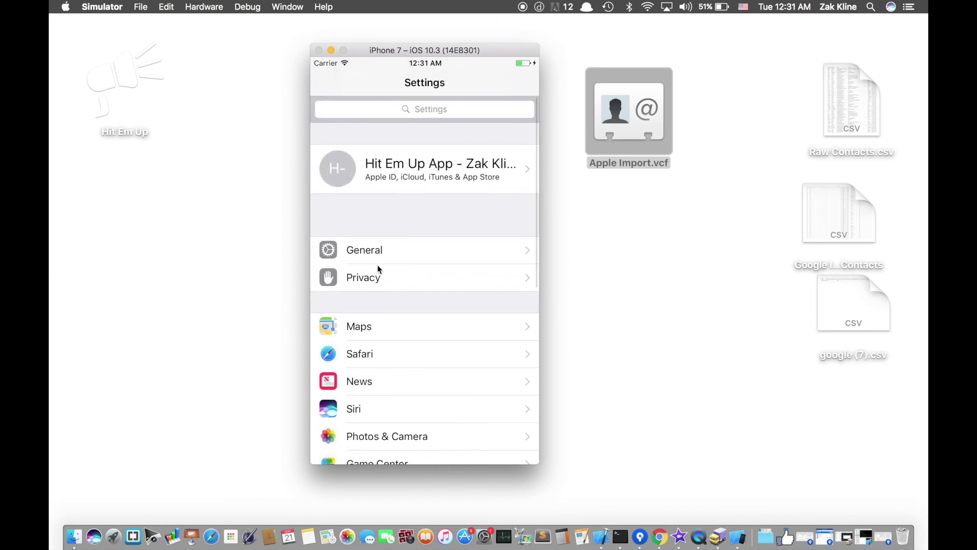
pyautogui.click(377, 248)
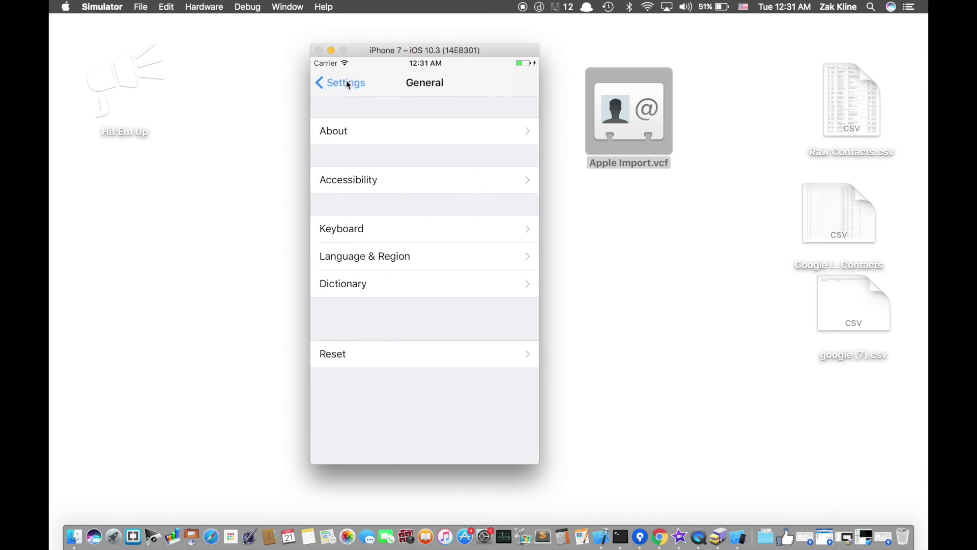
pyautogui.click(347, 93)
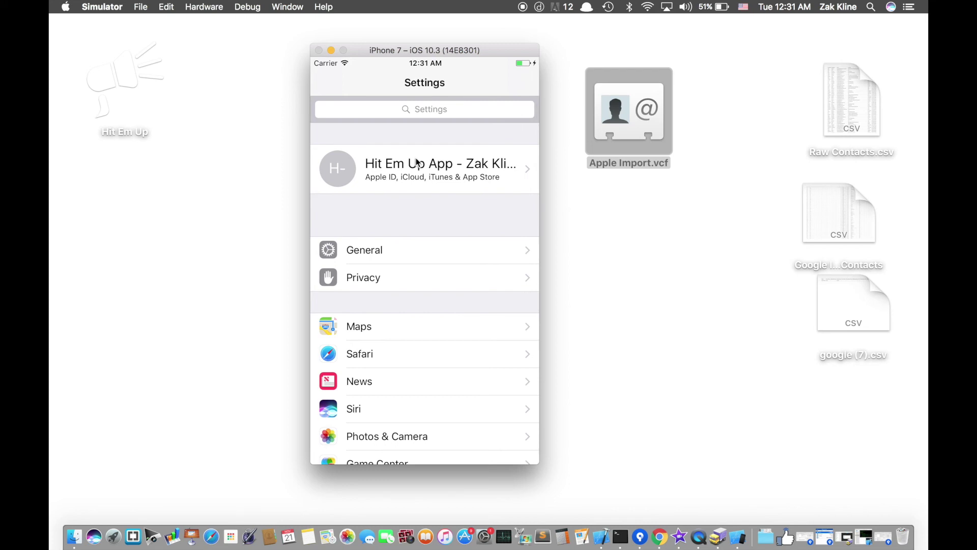
pyautogui.press('super+shift+h')
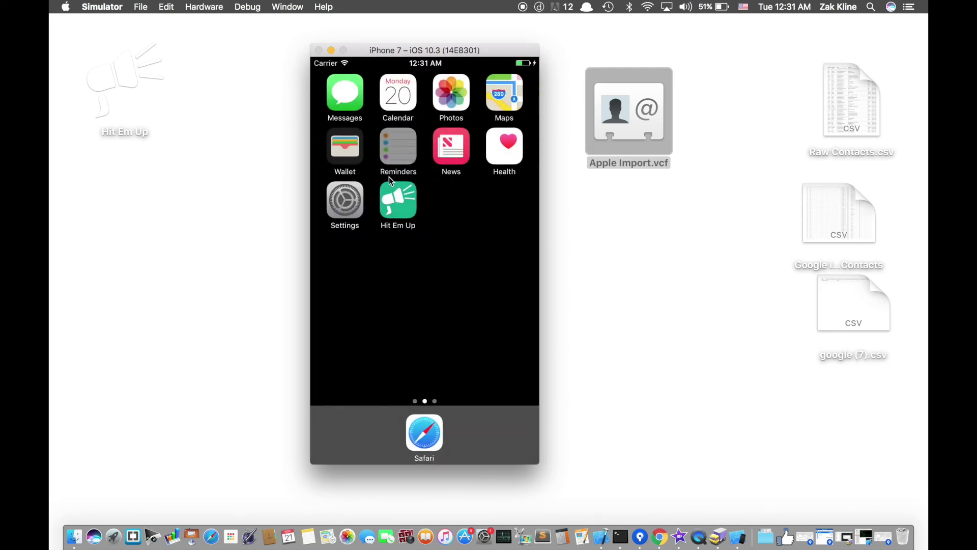
# - Search Spotlight for 'contacts' and open the Contacts app
pyautogui.moveTo(390, 152); pyautogui.dragTo(391, 204)
pyautogui.write('qont')
pyautogui.press('BackSpace')
pyautogui.press('BackSpace')
pyautogui.press('BackSpace')
pyautogui.write('ontacts')
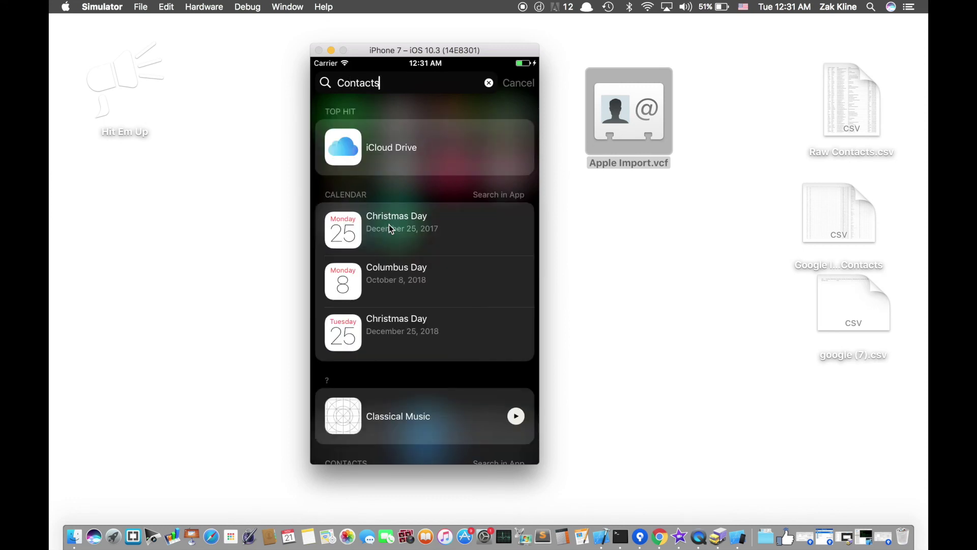
pyautogui.click(384, 149)
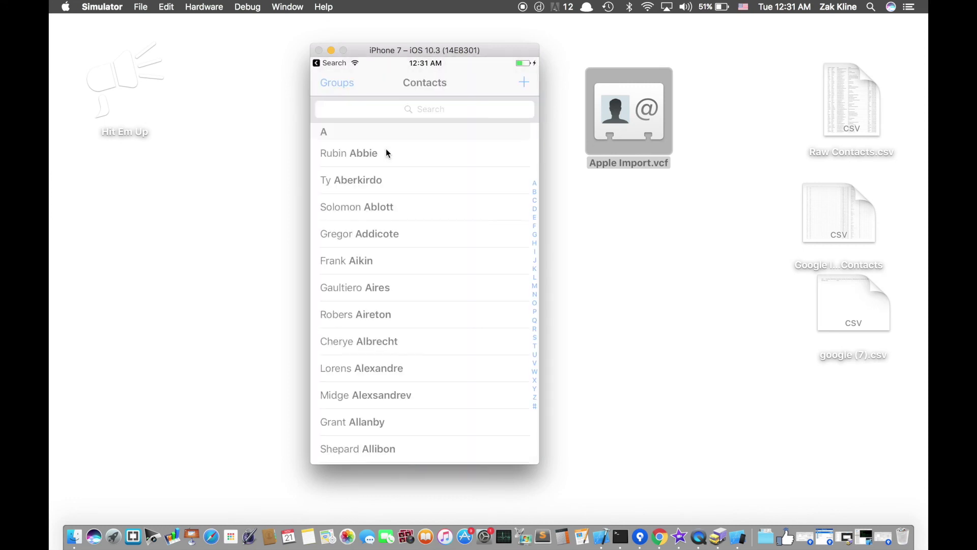
pyautogui.scroll(-3, 393, 198)
pyautogui.scroll(3, 408, 201)
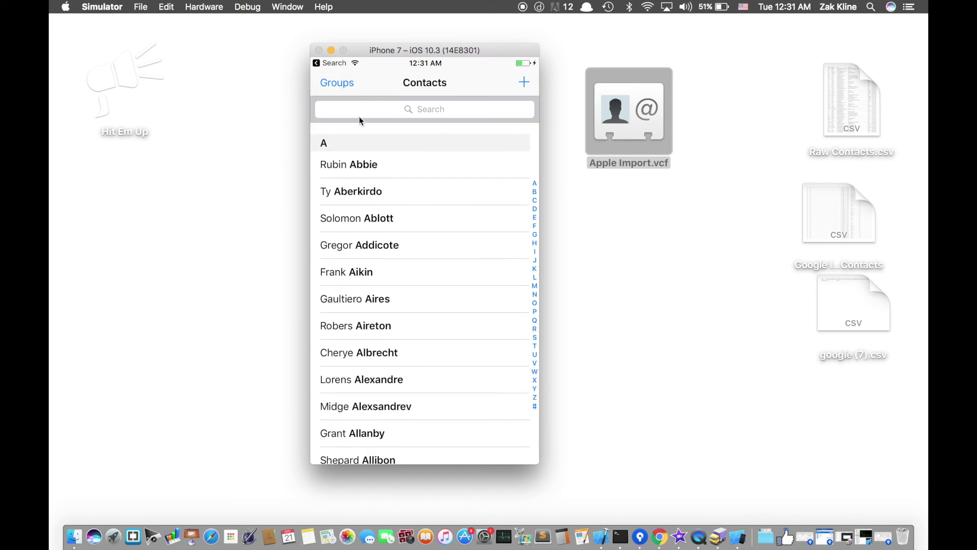
# - Change the shown groups to All iCloud with Friends and Work, and view the list
pyautogui.click(340, 83)
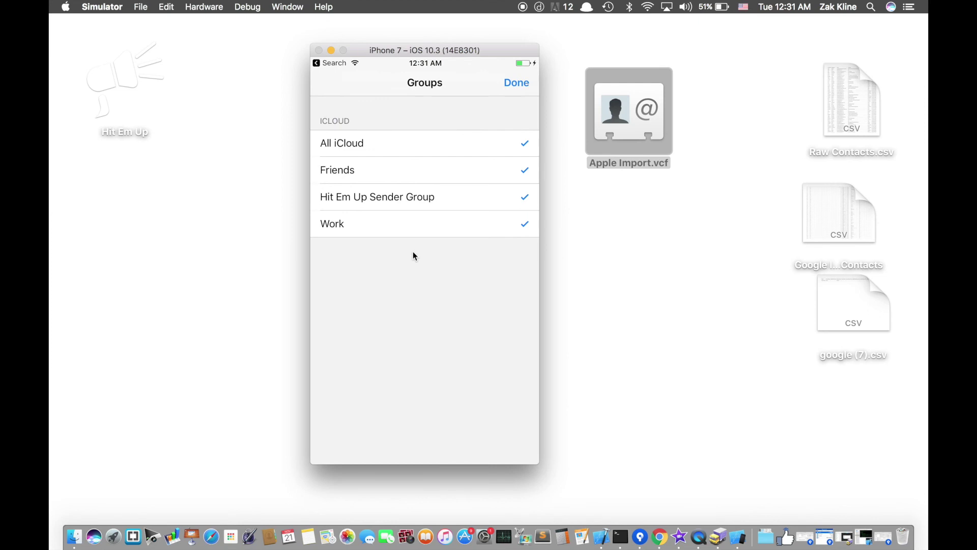
pyautogui.click(381, 198)
pyautogui.click(380, 198)
pyautogui.click(382, 145)
pyautogui.click(398, 197)
pyautogui.click(398, 197)
pyautogui.click(401, 220)
pyautogui.click(401, 168)
pyautogui.click(516, 87)
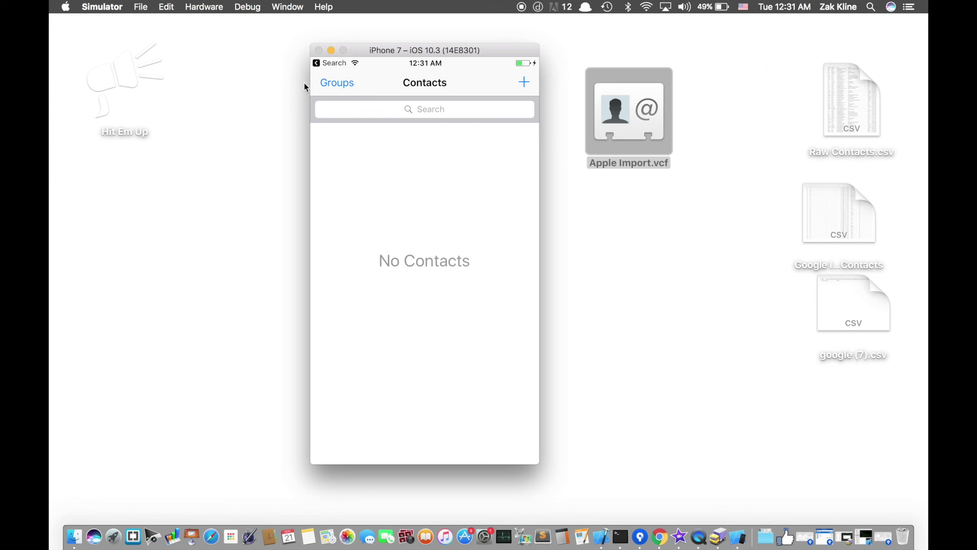
# - Re-enable Hit Em Up Sender Group and All iCloud in Groups and view the list
pyautogui.click(330, 82)
pyautogui.click(363, 204)
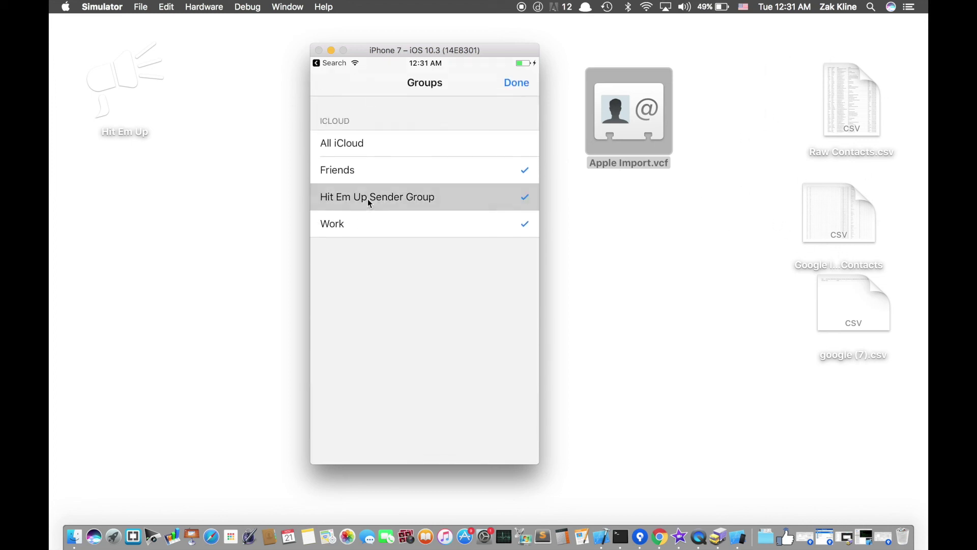
pyautogui.click(396, 145)
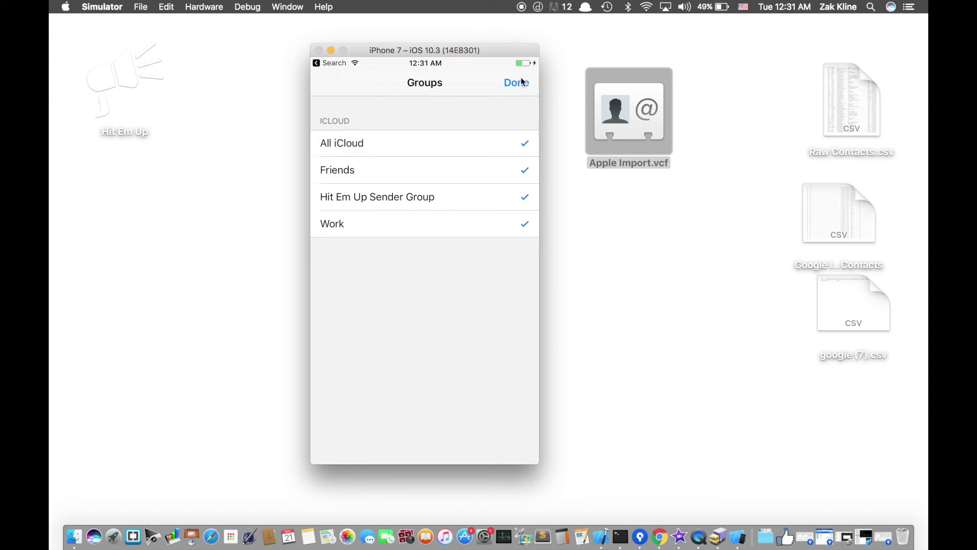
pyautogui.click(516, 83)
# - Inspect one imported contact's details, then return to the contact list
pyautogui.scroll(-10, 463, 227)
pyautogui.click(441, 229)
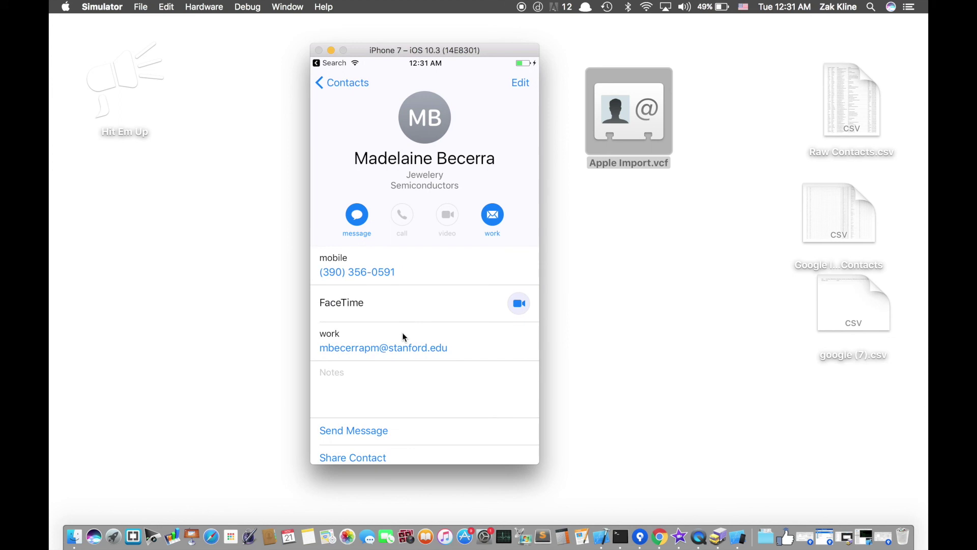
pyautogui.scroll(-3, 405, 337)
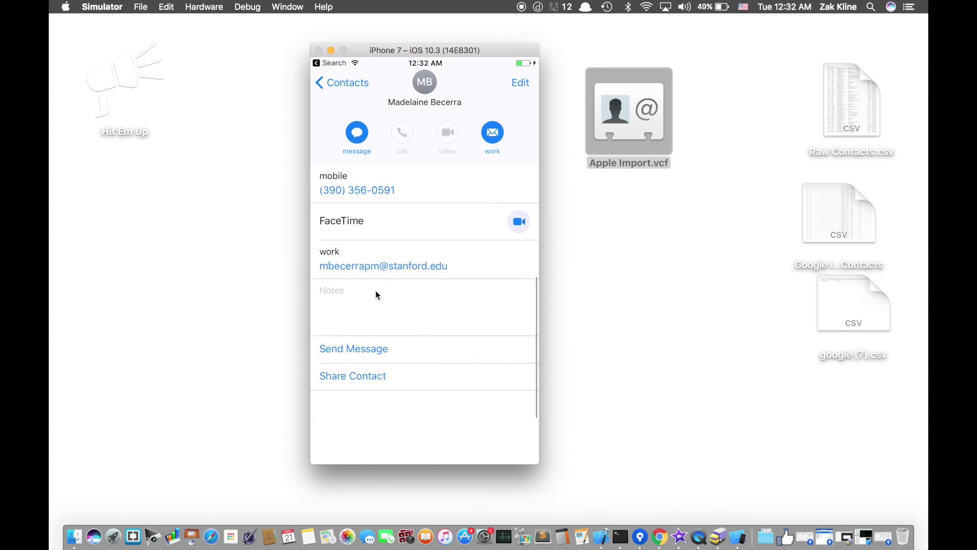
pyautogui.scroll(3, 387, 305)
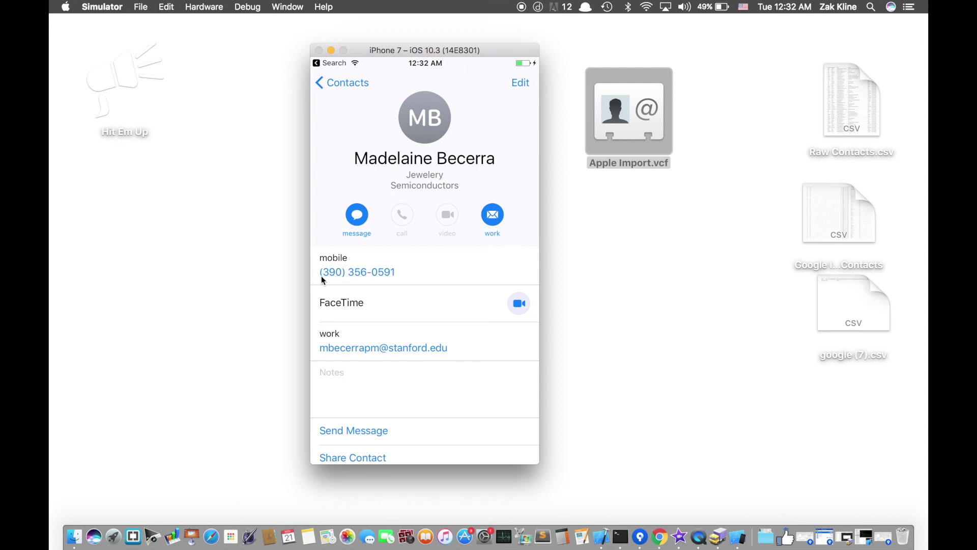
pyautogui.scroll(-2, 393, 262)
pyautogui.scroll(3, 362, 273)
pyautogui.click(341, 83)
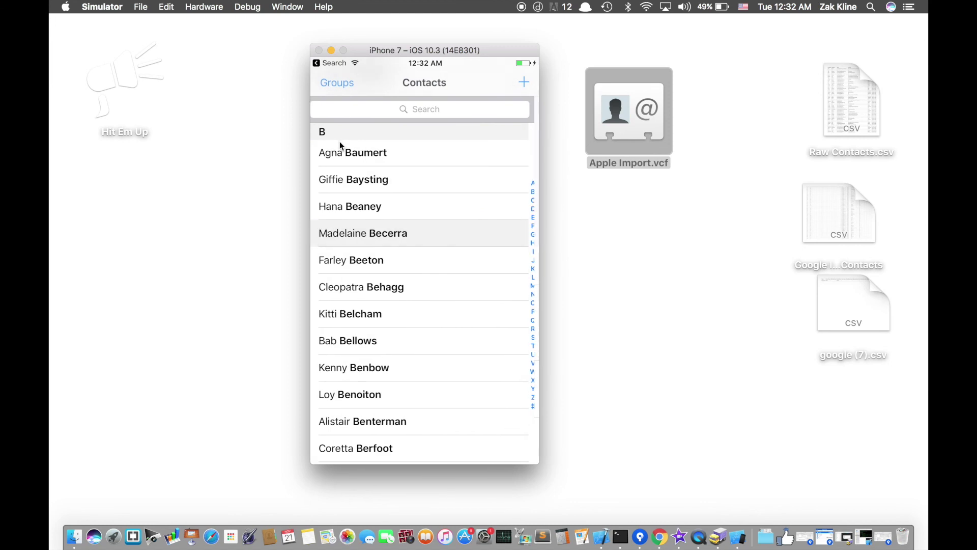
# - Go to the home screen, launch Hit Em Up, and show its Groups list
pyautogui.press('shift+super+h')
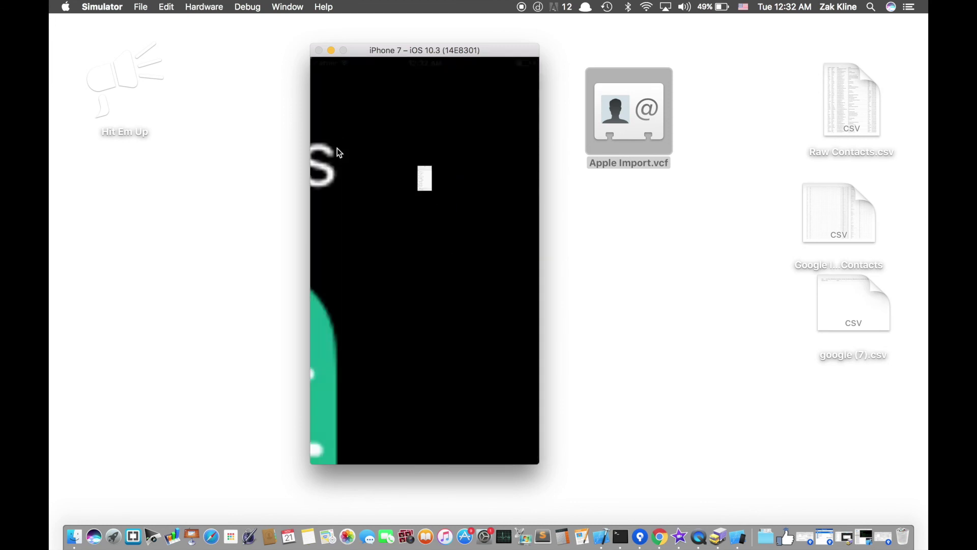
pyautogui.click(389, 200)
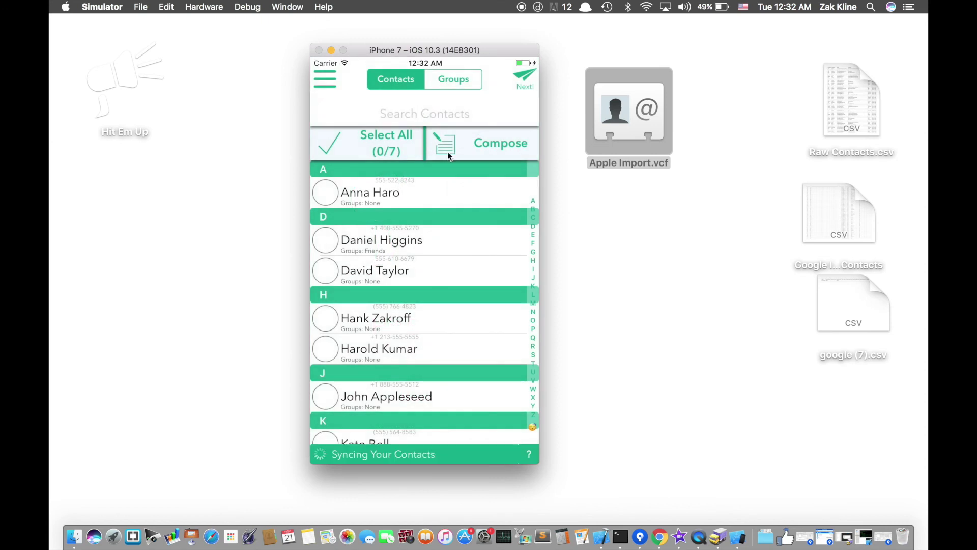
pyautogui.click(453, 81)
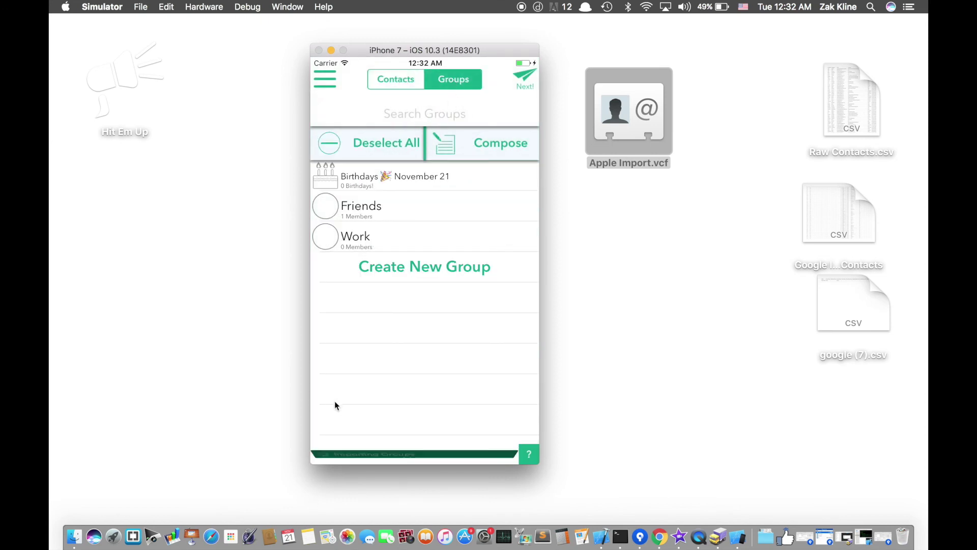
pyautogui.click(397, 80)
pyautogui.click(448, 78)
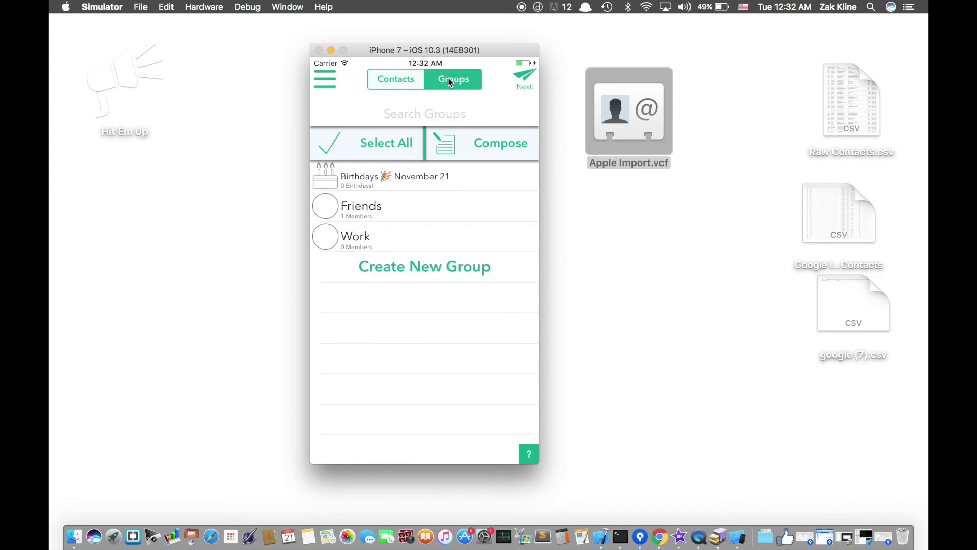
# - Import the ContactBook groups and open the Hit Em Up Sender Group member list
pyautogui.click(337, 86)
pyautogui.click(345, 344)
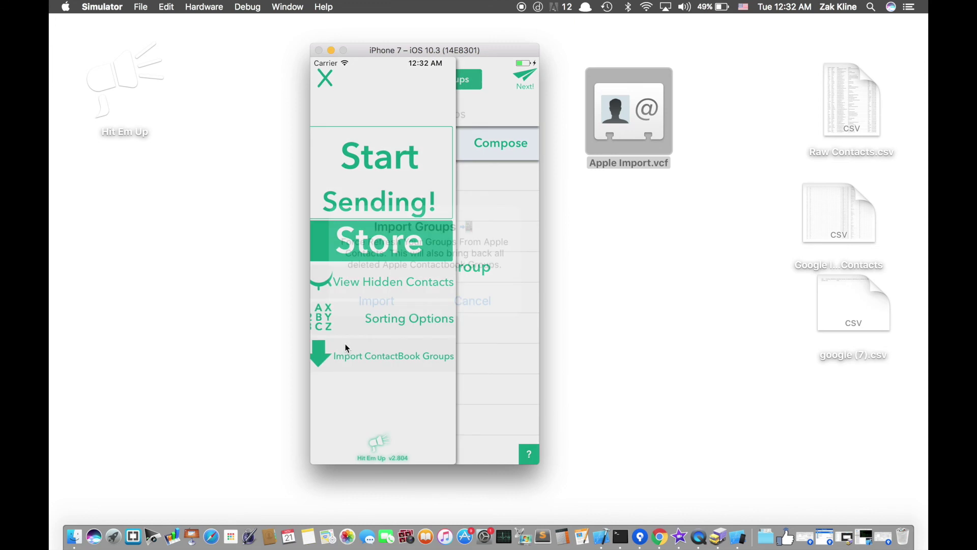
pyautogui.click(384, 296)
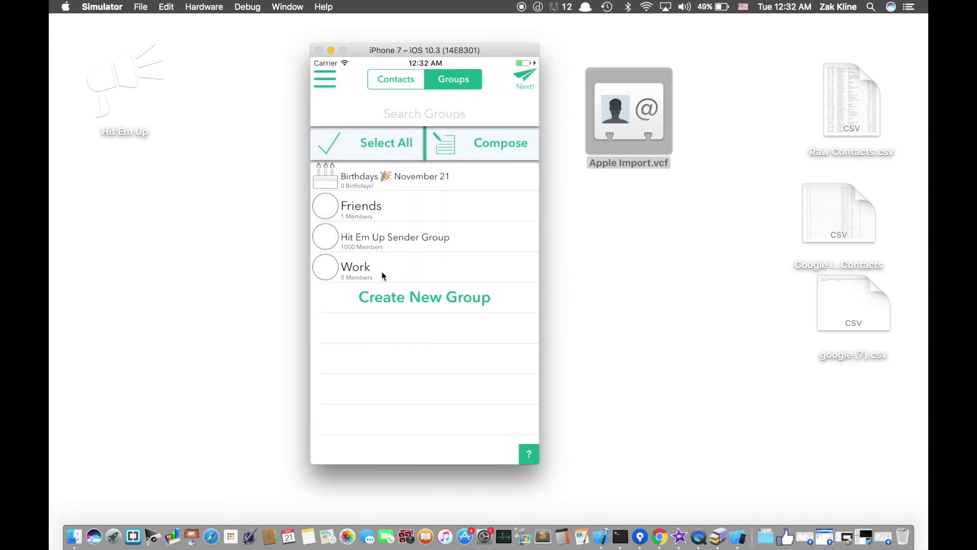
pyautogui.click(331, 88)
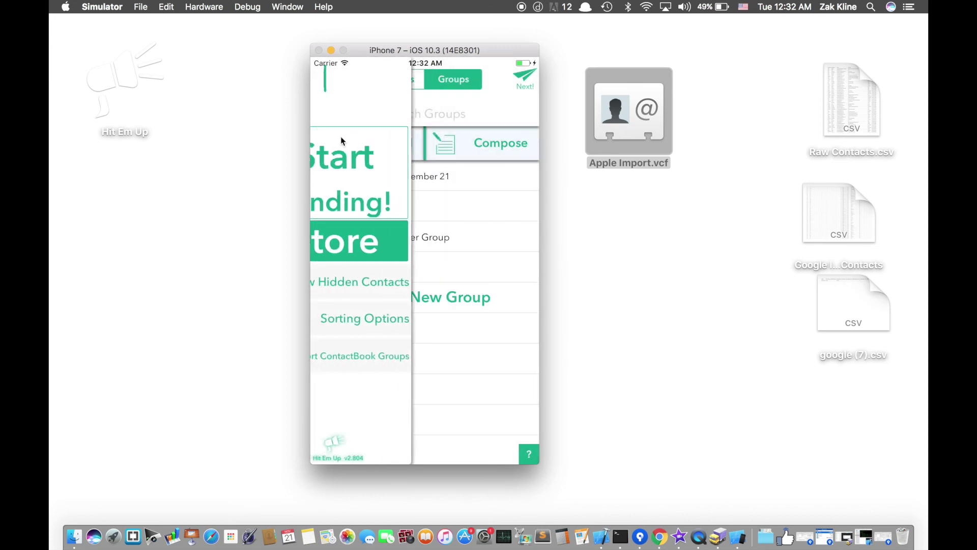
pyautogui.click(386, 353)
pyautogui.click(379, 289)
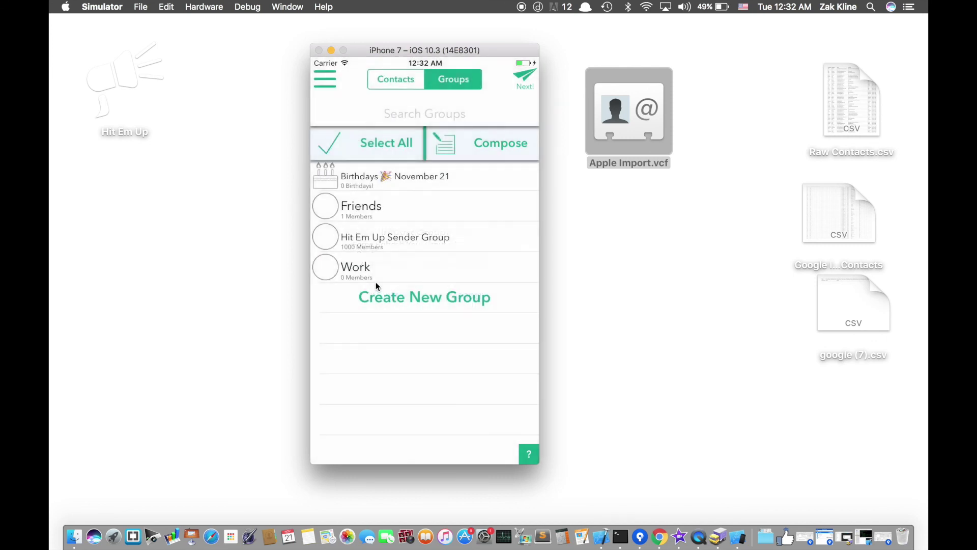
pyautogui.click(386, 240)
pyautogui.scroll(-15, 397, 326)
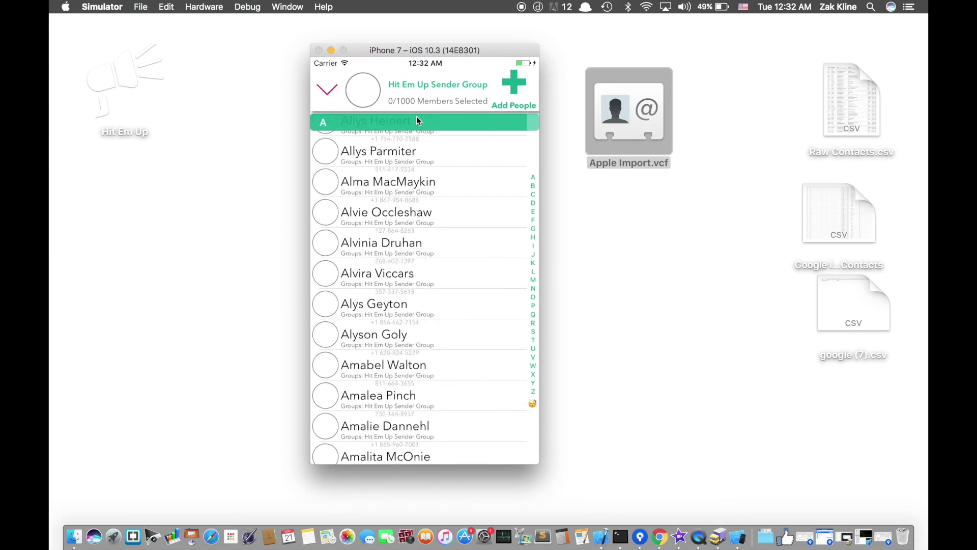
# - Toggle Select All on the group's members, then return to Groups
pyautogui.moveTo(529, 202); pyautogui.dragTo(529, 153)
pyautogui.click(368, 100)
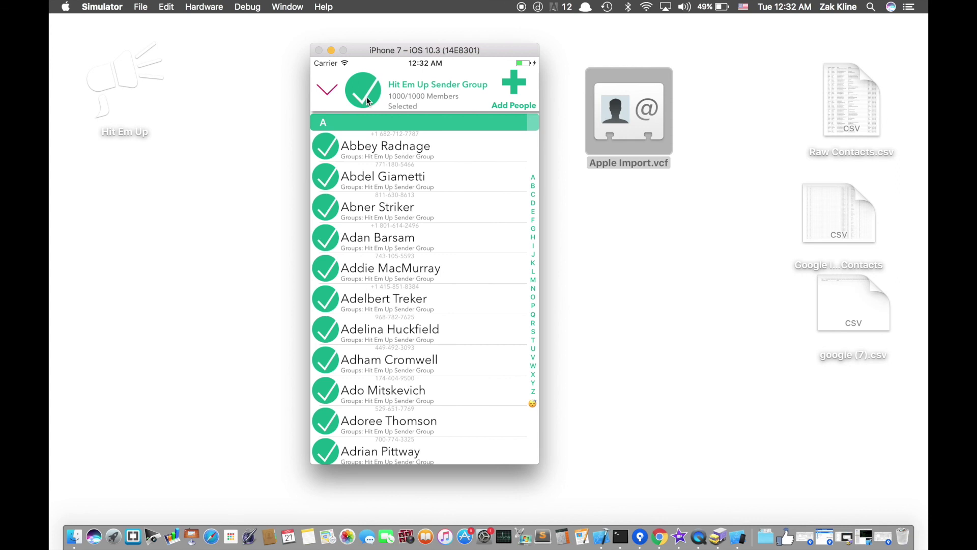
pyautogui.click(367, 100)
pyautogui.click(327, 90)
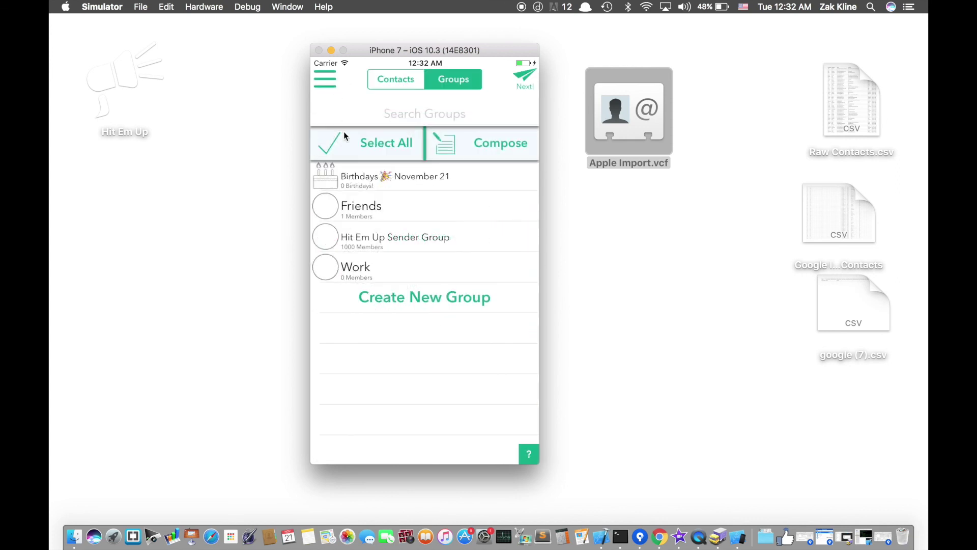
# - Select all 1000 contacts on the Contacts tab and preview a test message
pyautogui.click(377, 81)
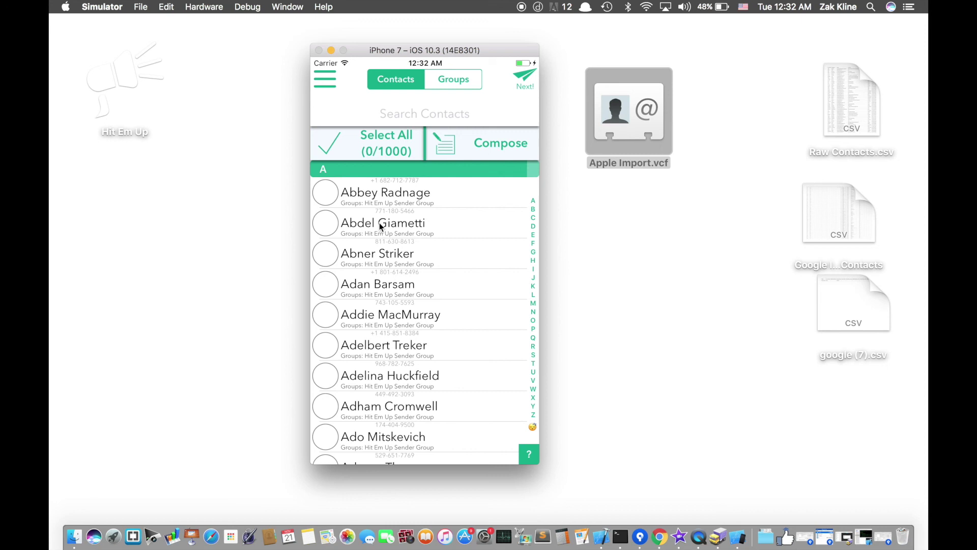
pyautogui.click(385, 146)
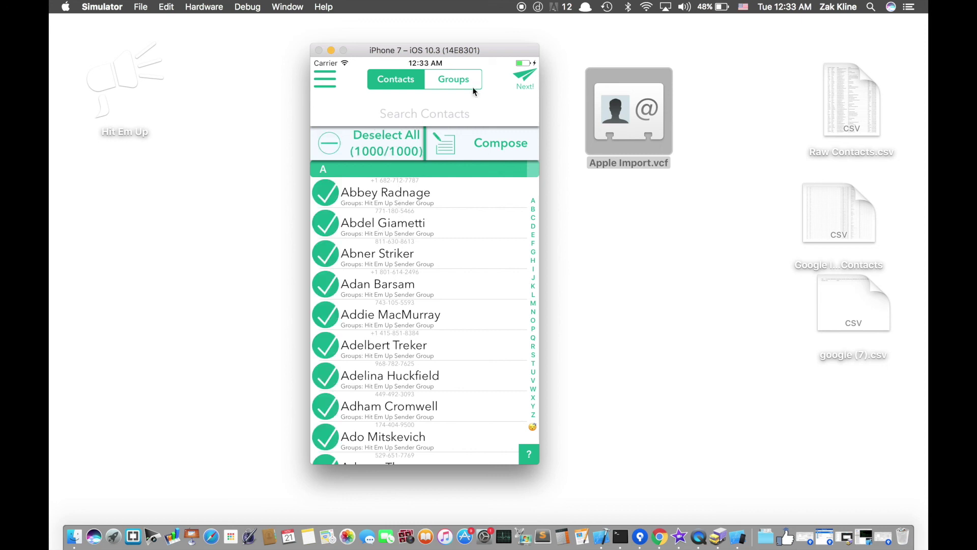
pyautogui.click(523, 75)
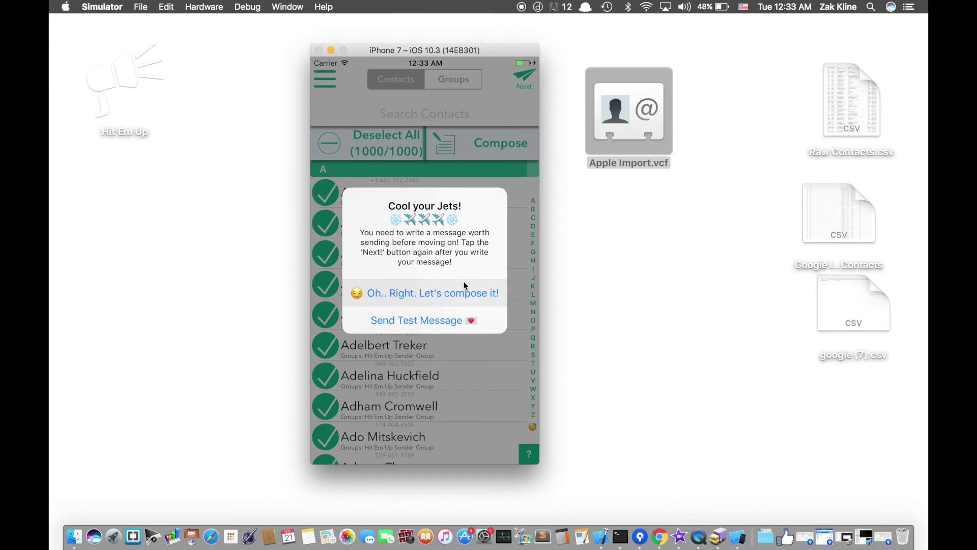
pyautogui.moveTo(464, 280); pyautogui.dragTo(474, 325)
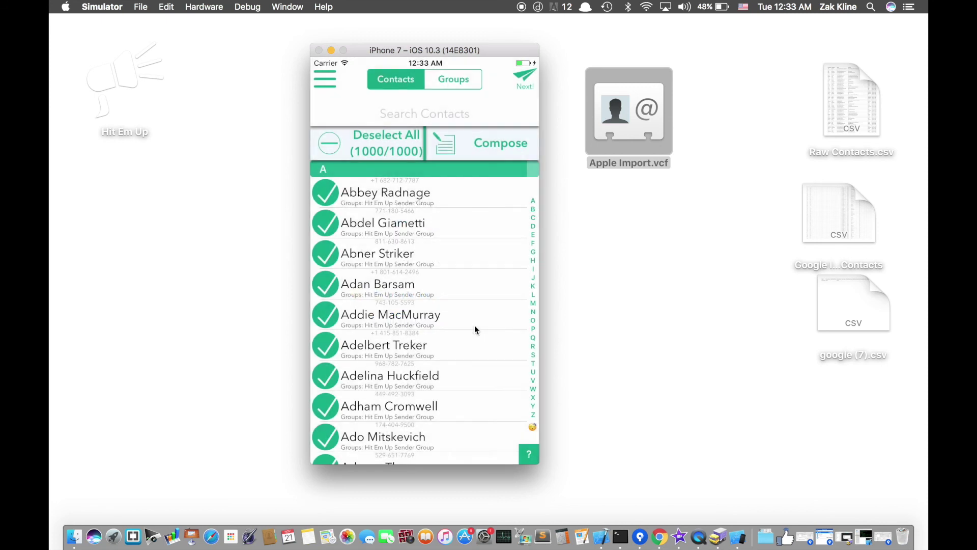
pyautogui.scroll(-10, 471, 336)
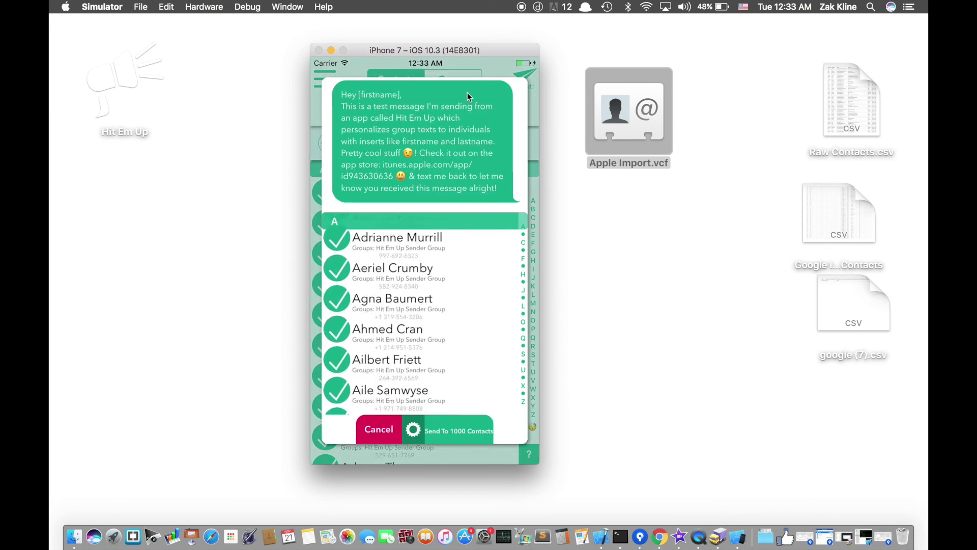
pyautogui.scroll(-3, 405, 346)
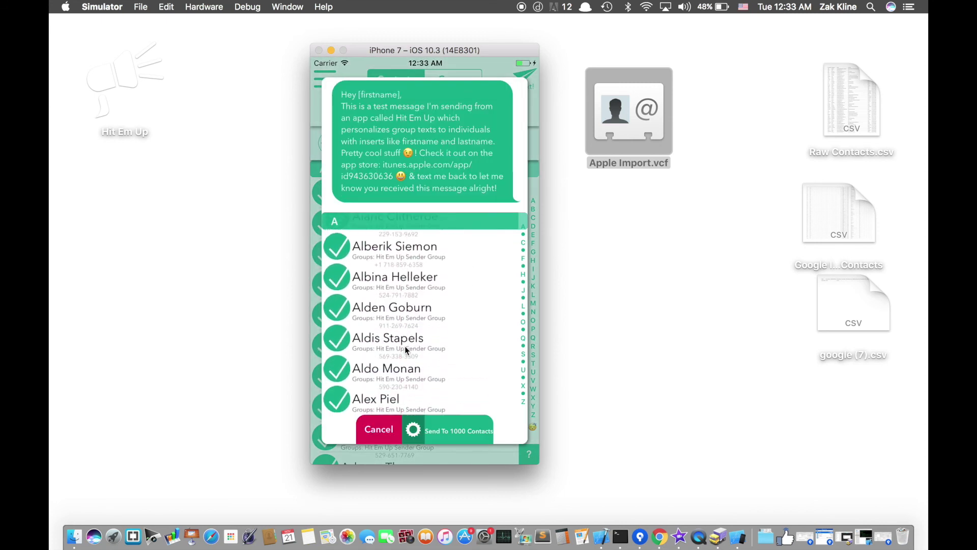